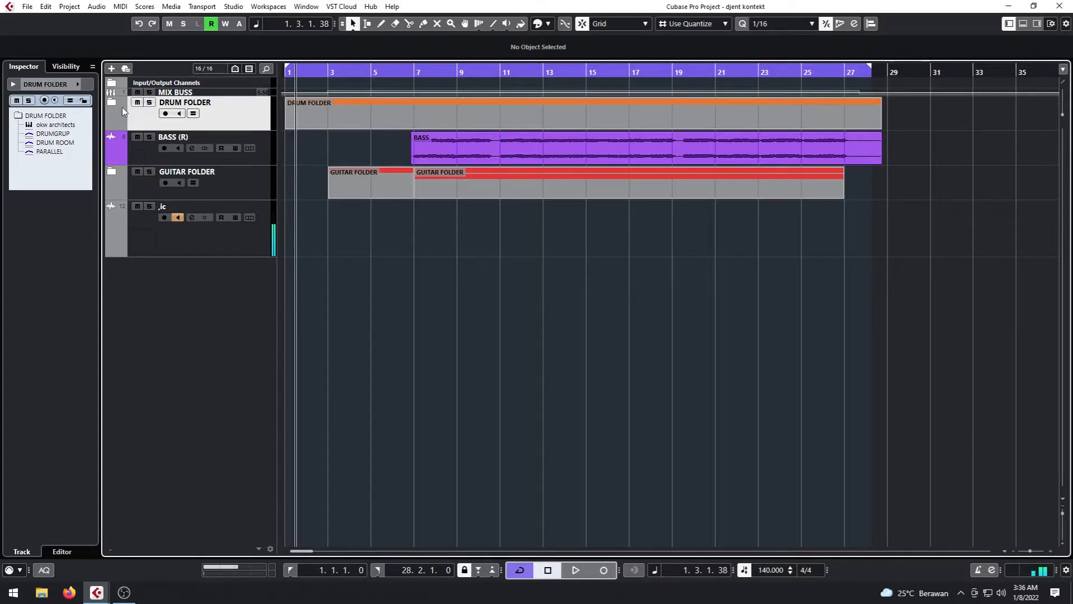
# Expand the DRUM FOLDER, enlarge the okw architects track and collapse its Audio Sends section
pyautogui.click(111, 104)
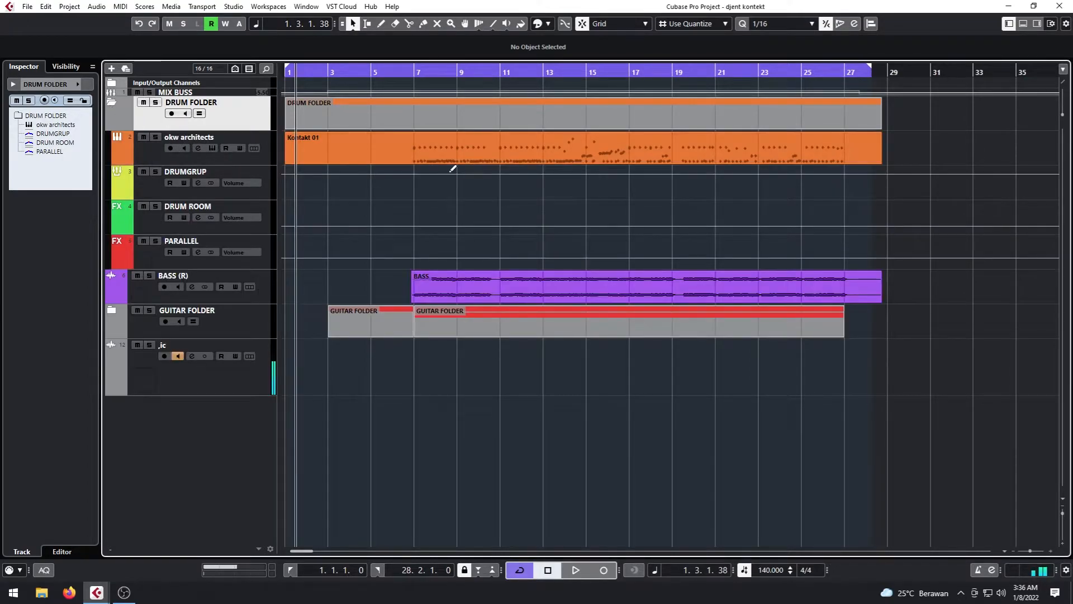
pyautogui.moveTo(223, 164); pyautogui.dragTo(225, 270)
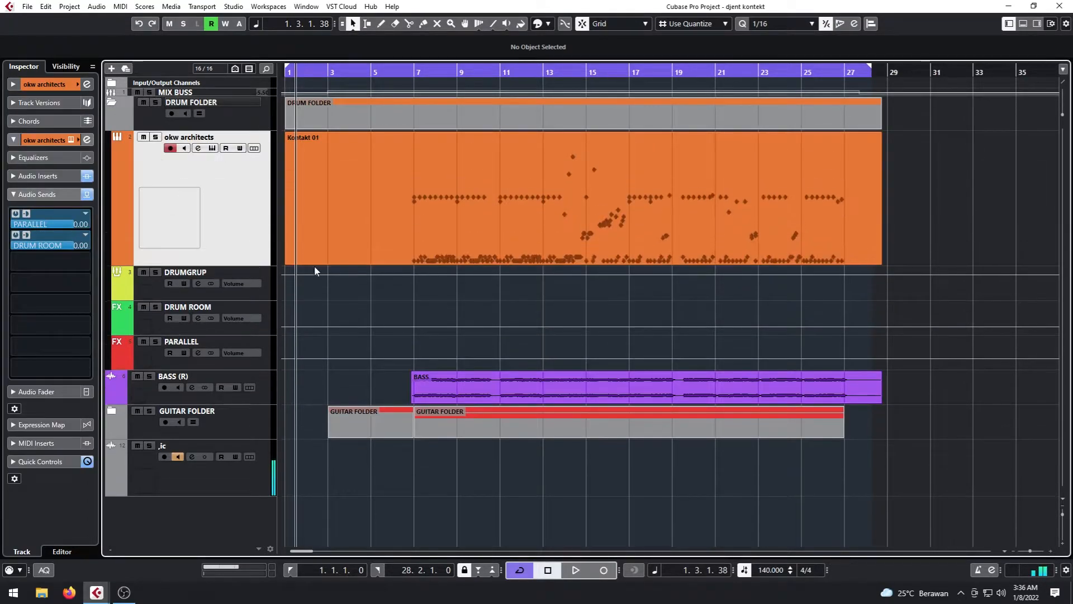
pyautogui.click(48, 193)
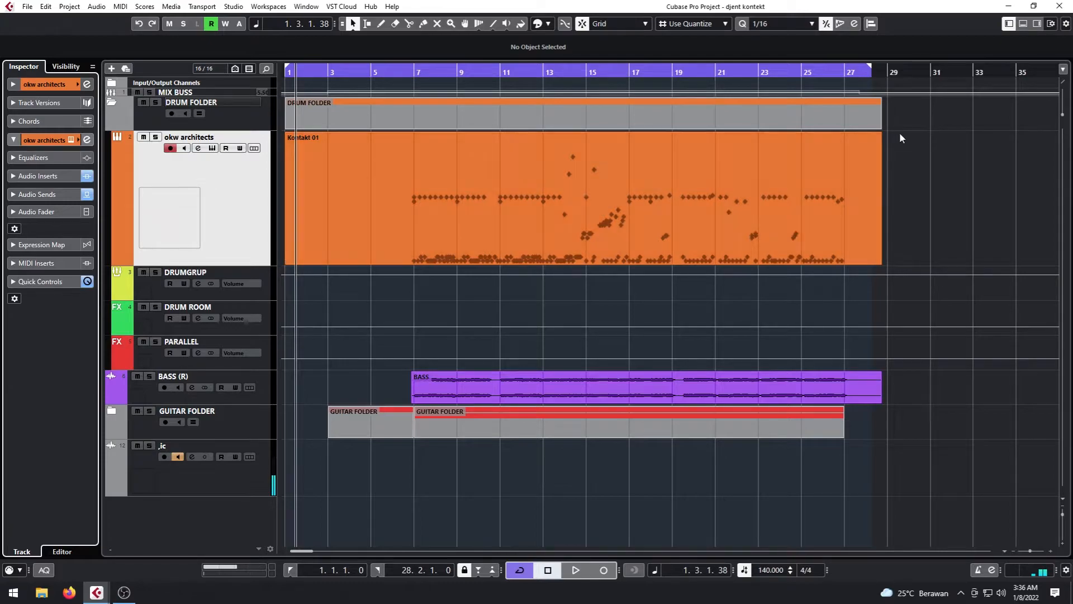
# Open the okw architects Kontakt instrument from the VST Instruments rack and move its window toward the middle of the arrangement
pyautogui.press('F11')
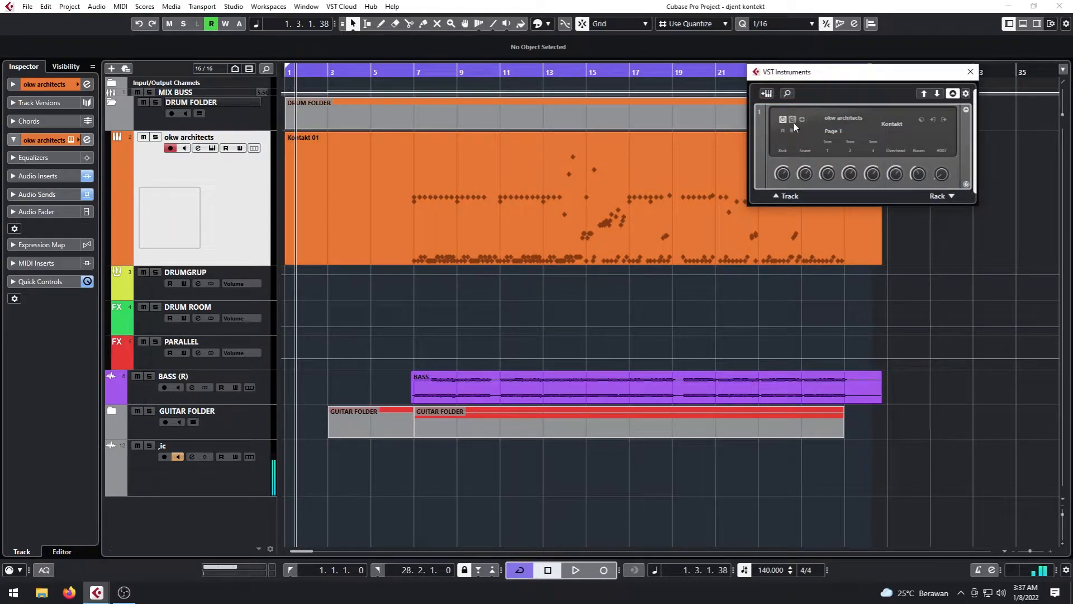
pyautogui.click(792, 121)
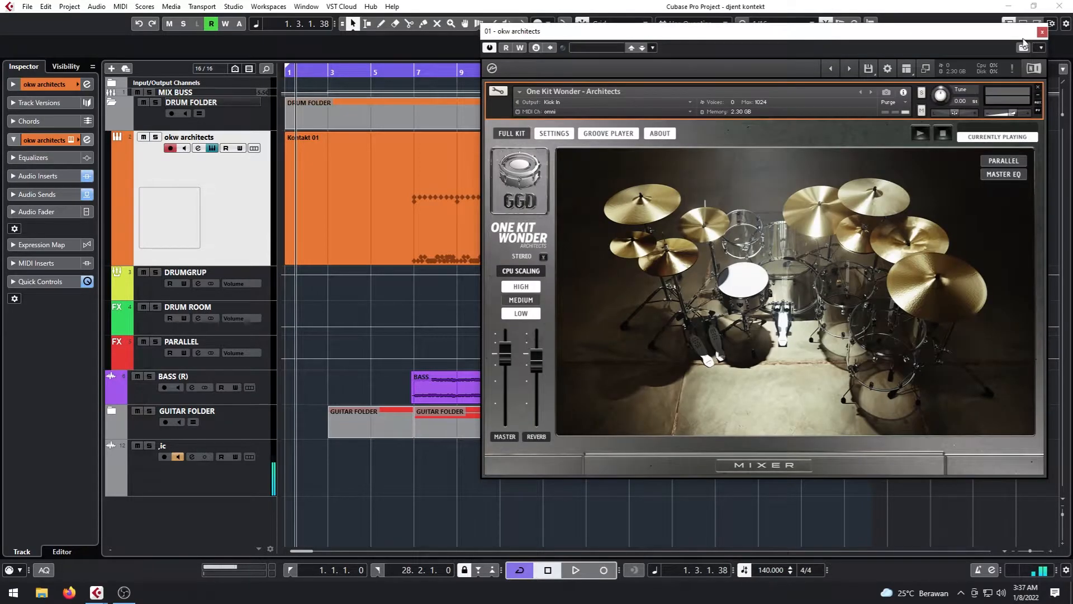
pyautogui.moveTo(1023, 42); pyautogui.dragTo(885, 55)
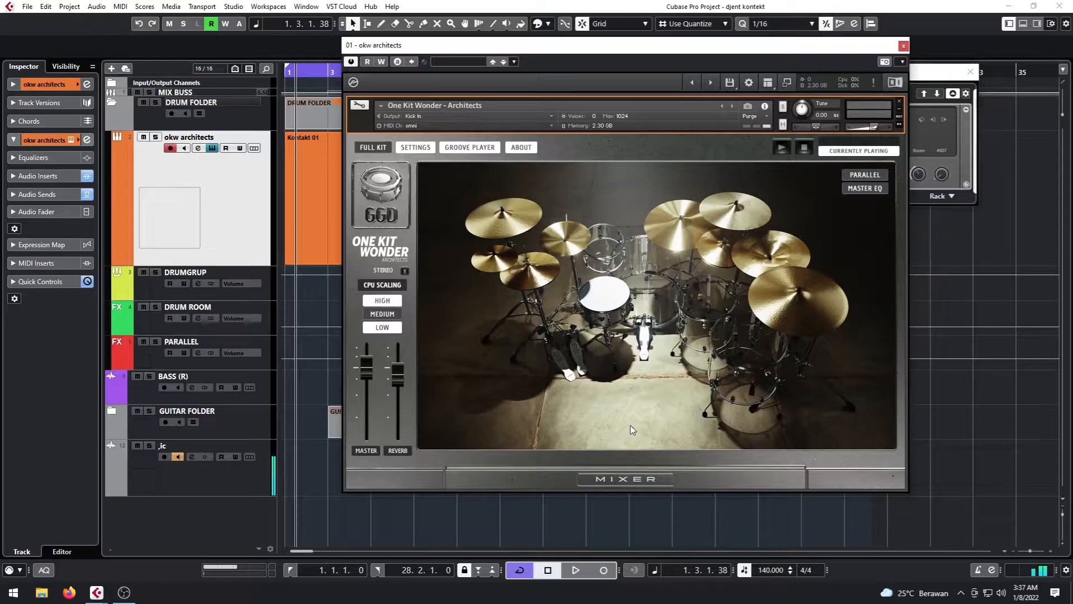
# Examine the One Kit Wonder drum kit's built-in mixer, reverb fader and CPU scaling options
pyautogui.click(615, 481)
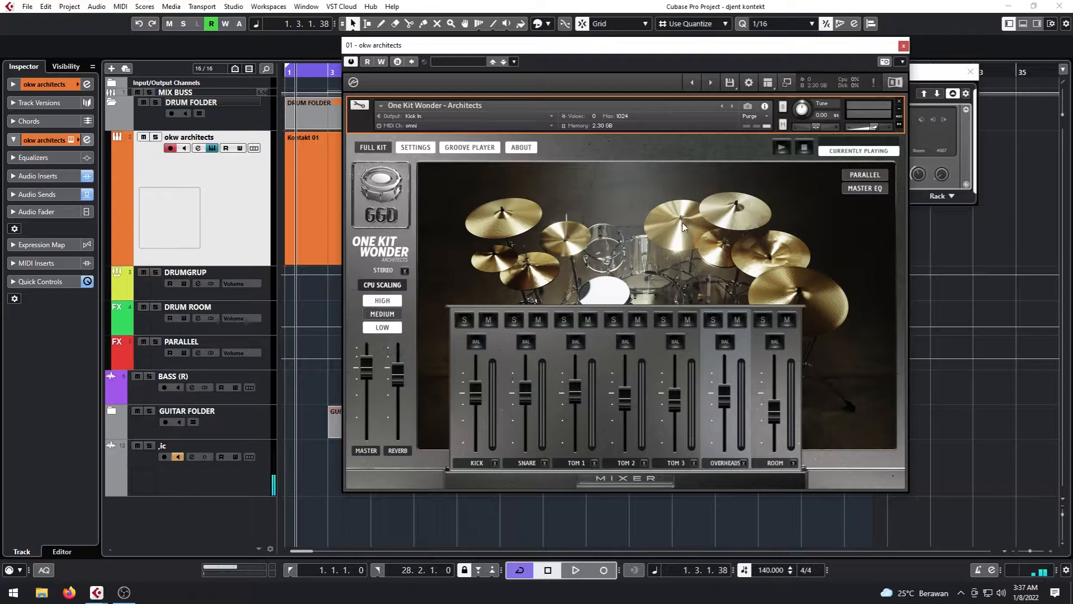
pyautogui.click(625, 480)
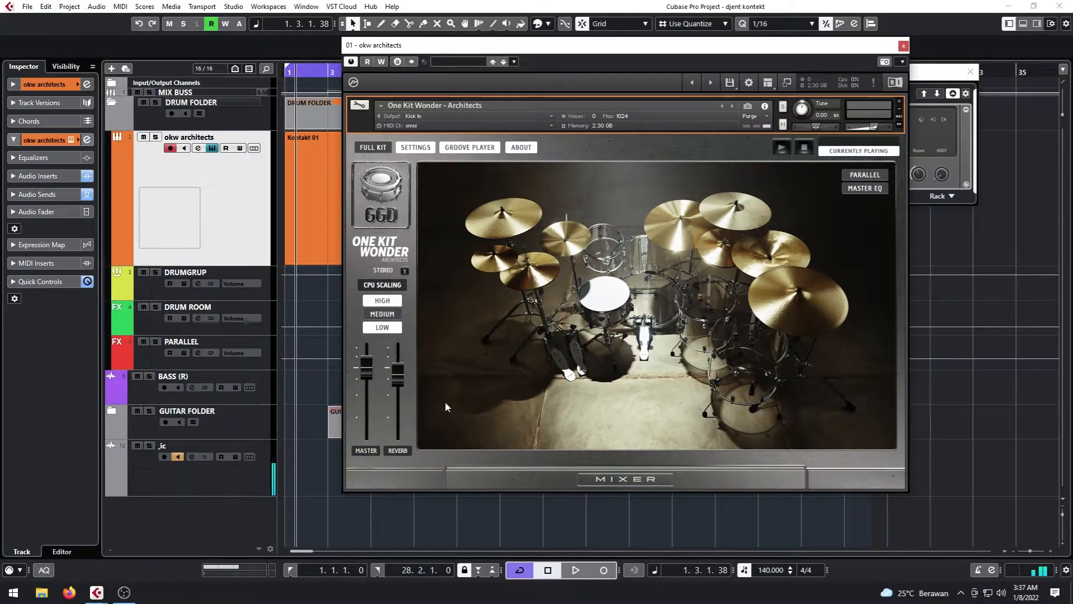
pyautogui.moveTo(402, 378); pyautogui.dragTo(401, 374)
pyautogui.click(401, 375)
pyautogui.click(372, 330)
# Check the overheads, tom and room fader levels in the drum kit's mixer and close the instrument windows
pyautogui.click(619, 478)
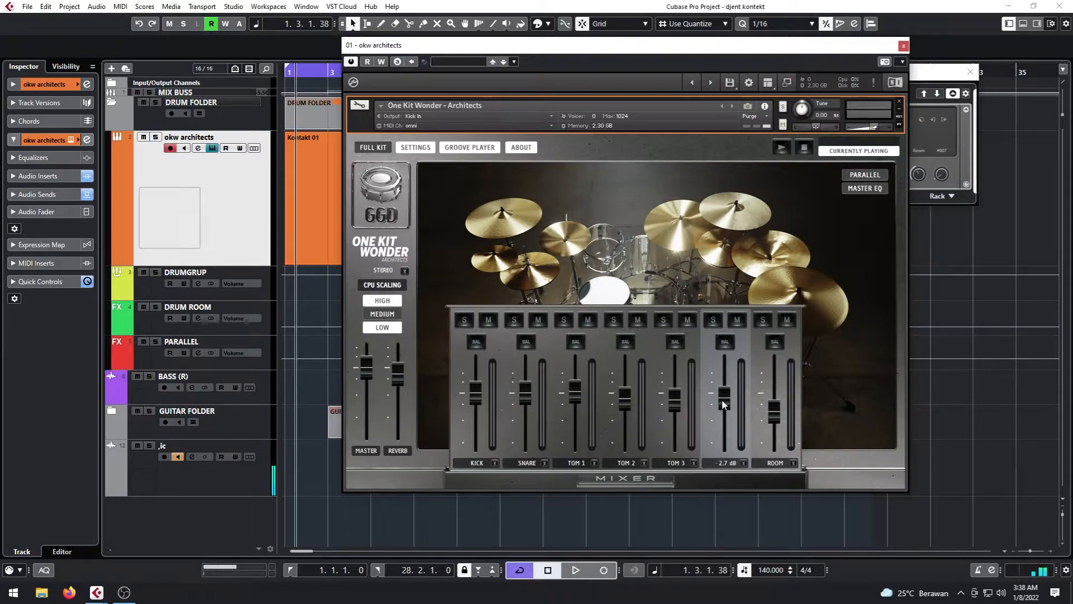
pyautogui.click(672, 400)
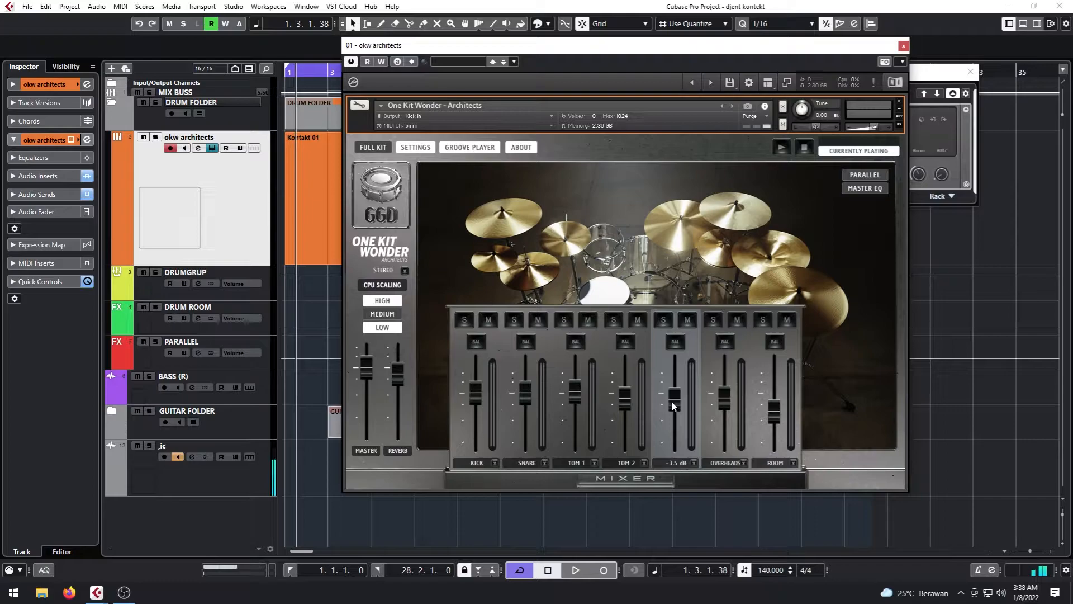
pyautogui.click(625, 400)
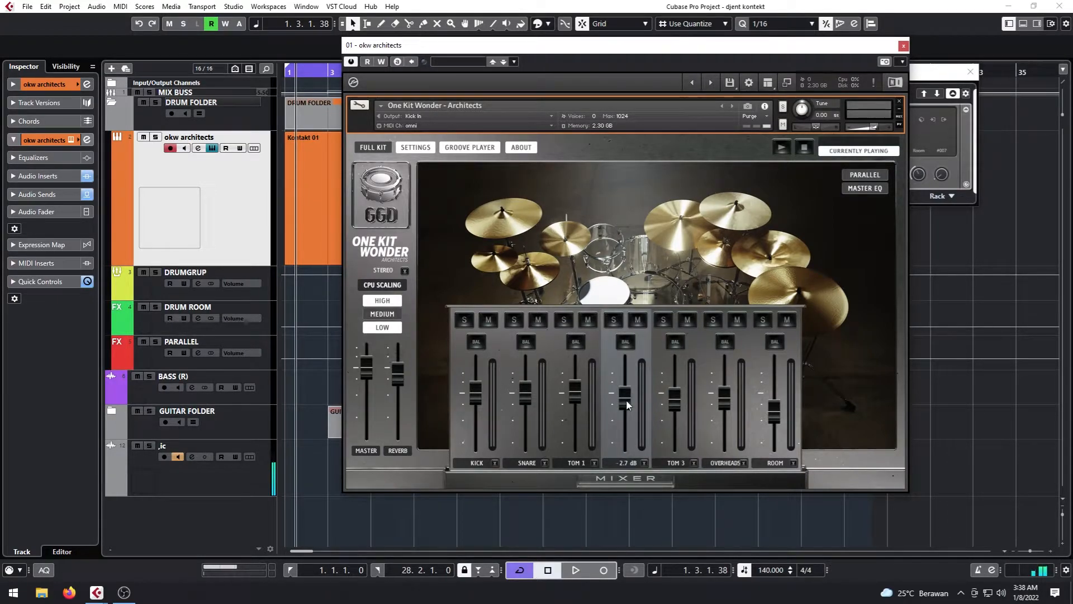
pyautogui.click(576, 395)
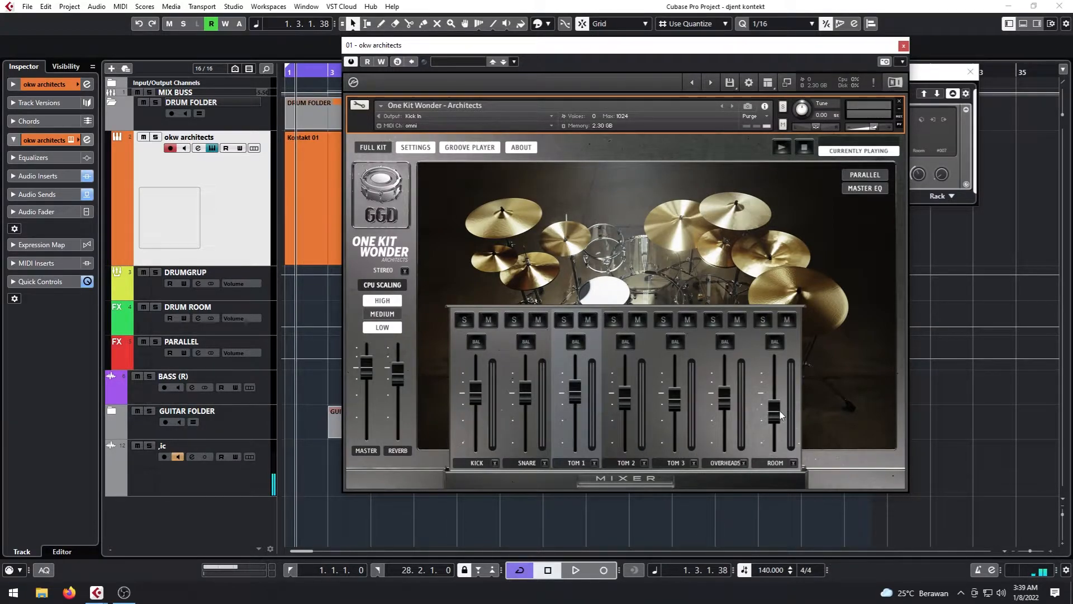
pyautogui.moveTo(774, 419); pyautogui.dragTo(775, 414)
pyautogui.click(627, 479)
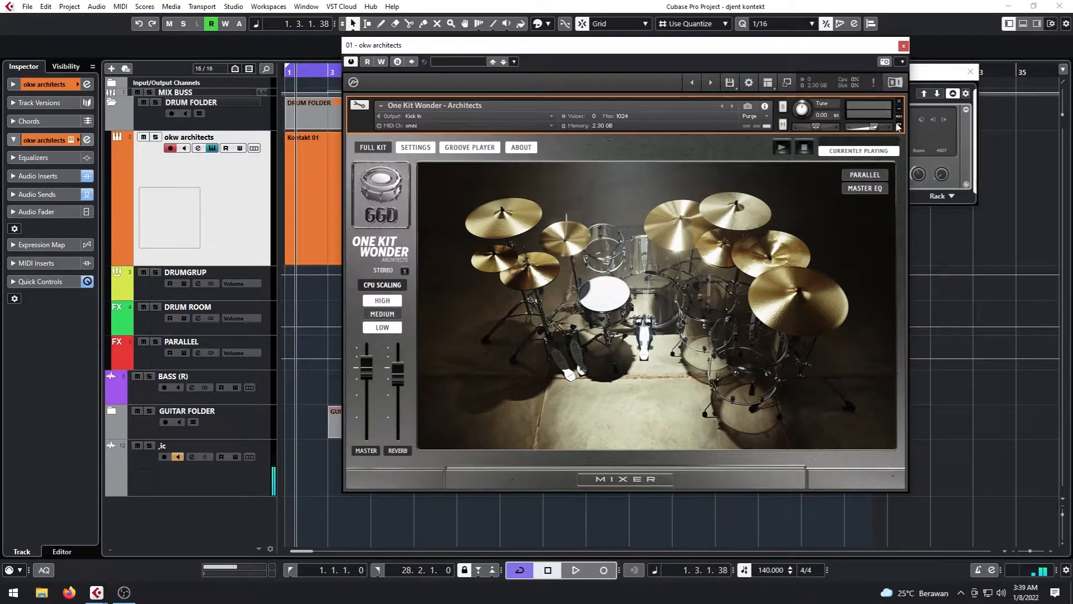
pyautogui.click(903, 45)
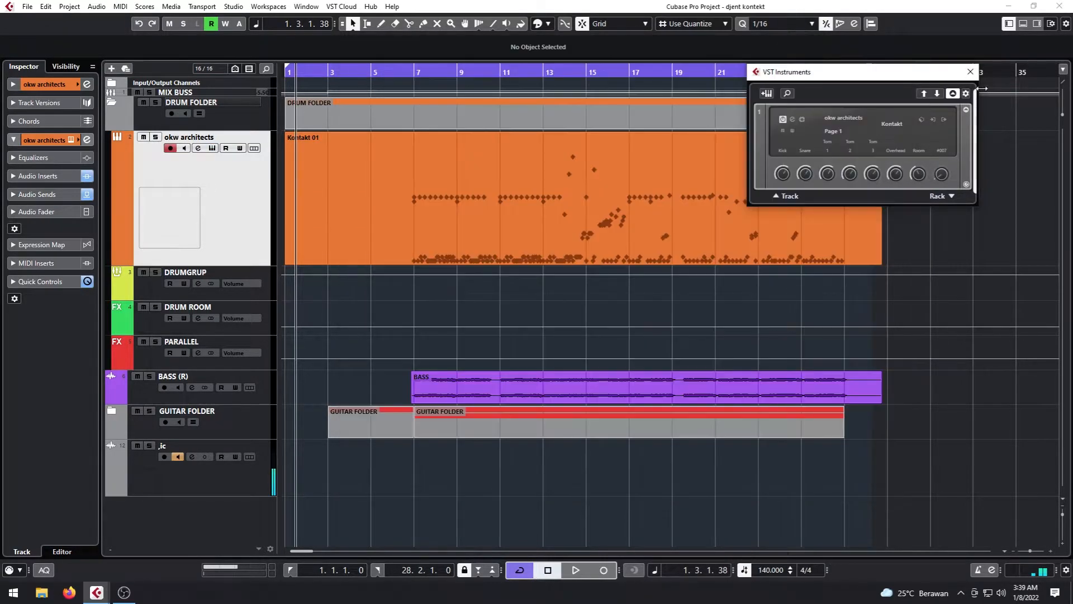
pyautogui.click(970, 72)
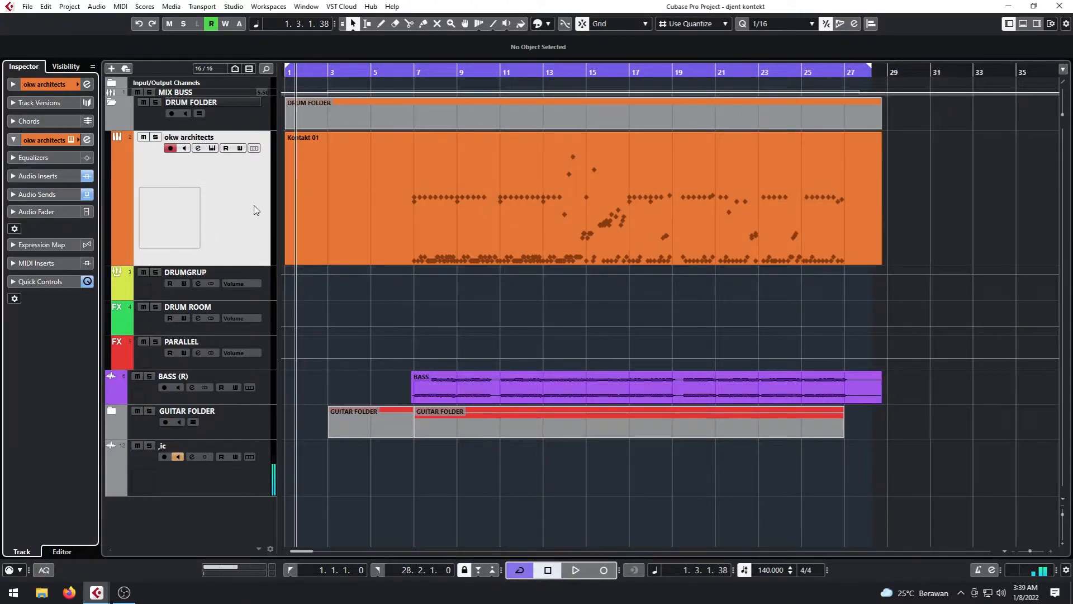
# Place the playhead just before bar 7 and solo the ",ic" and okw architects tracks
pyautogui.click(411, 71)
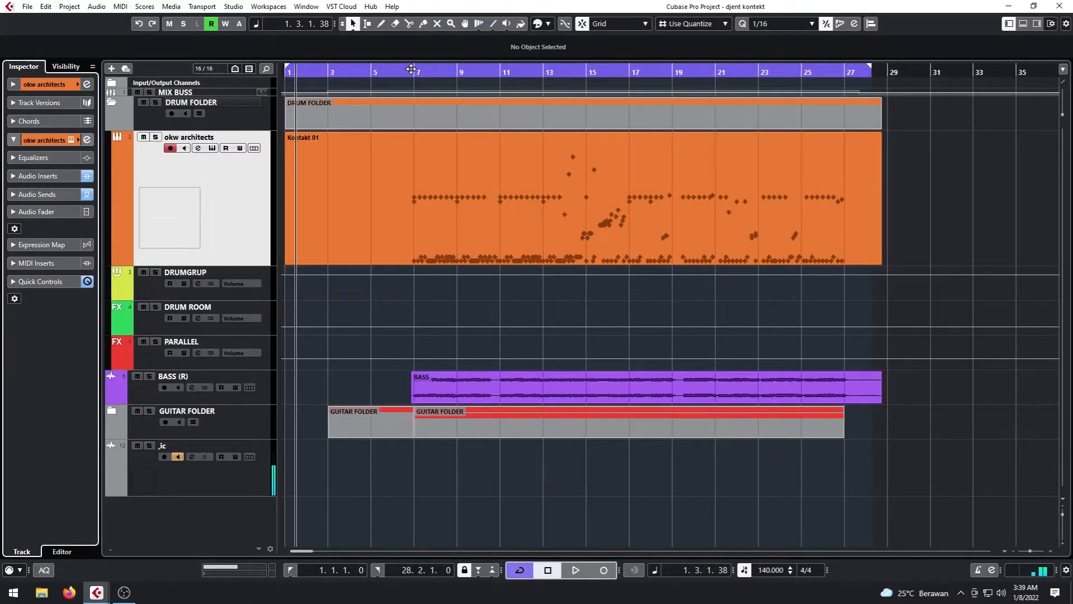
pyautogui.click(156, 103)
pyautogui.click(156, 103)
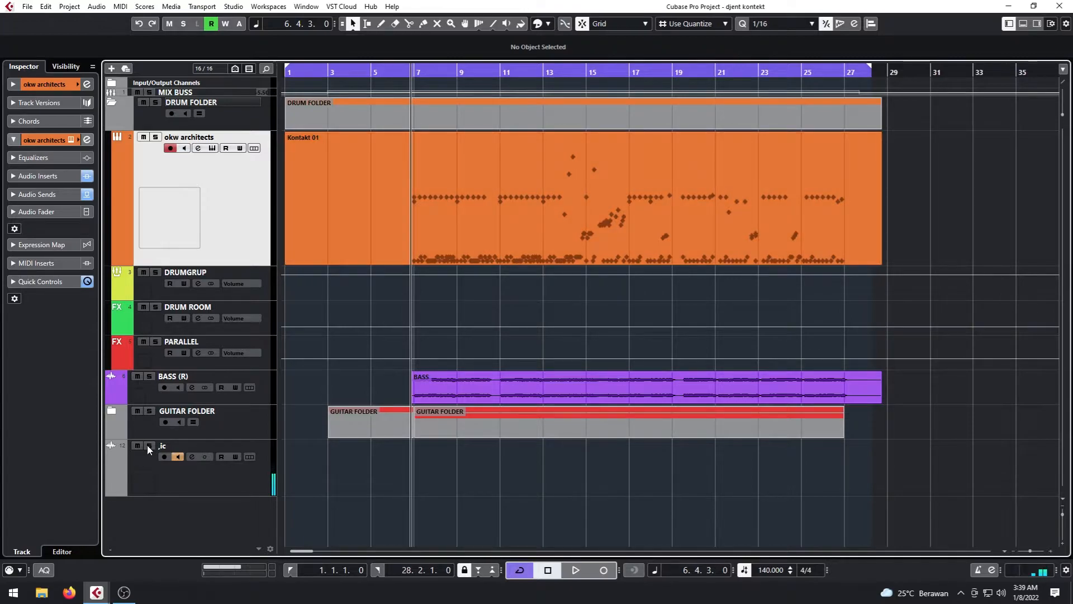
pyautogui.click(149, 446)
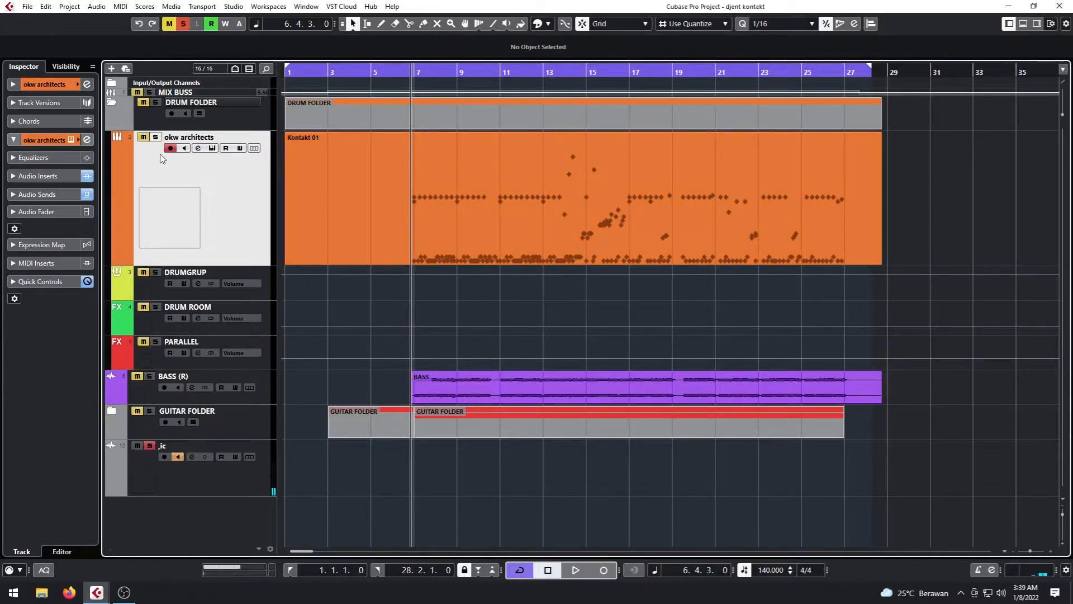
pyautogui.click(156, 137)
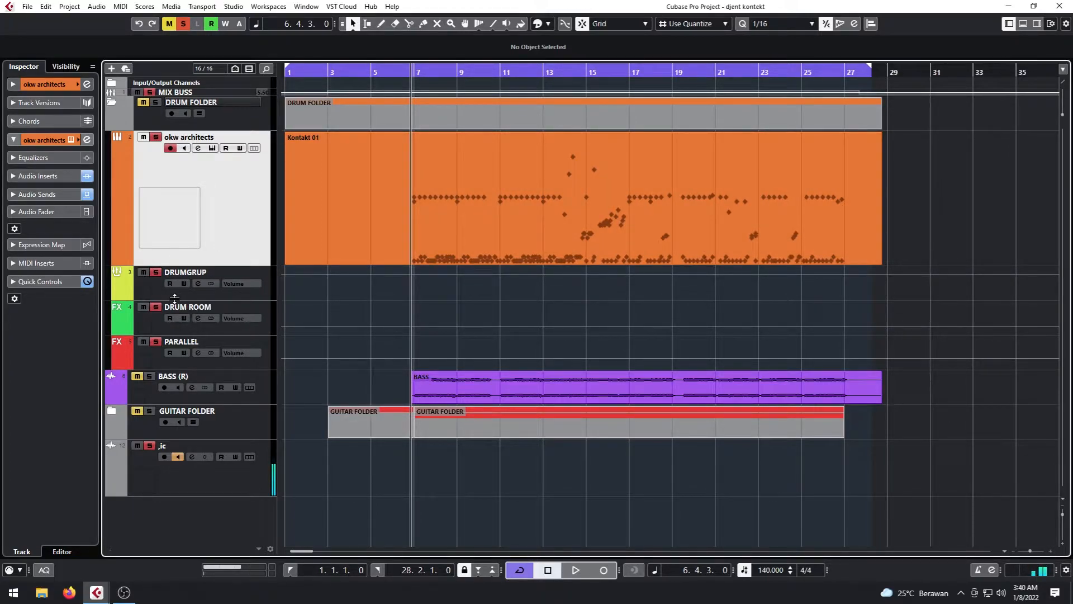
# Take DRUM ROOM and PARALLEL out of solo and bypass all inserts on the DRUMGRUP track
pyautogui.click(154, 325)
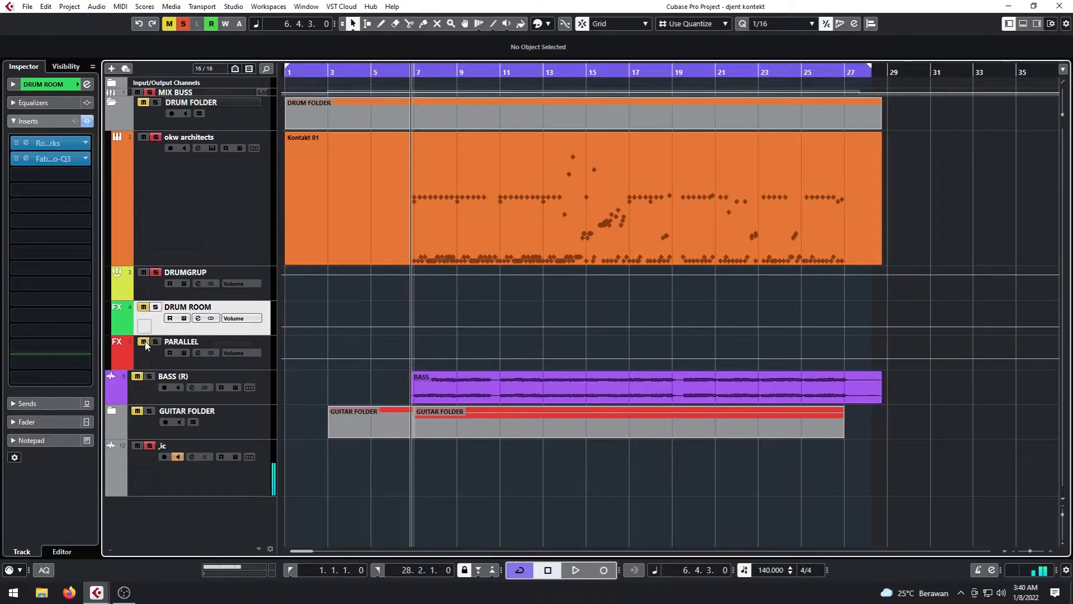
pyautogui.click(149, 290)
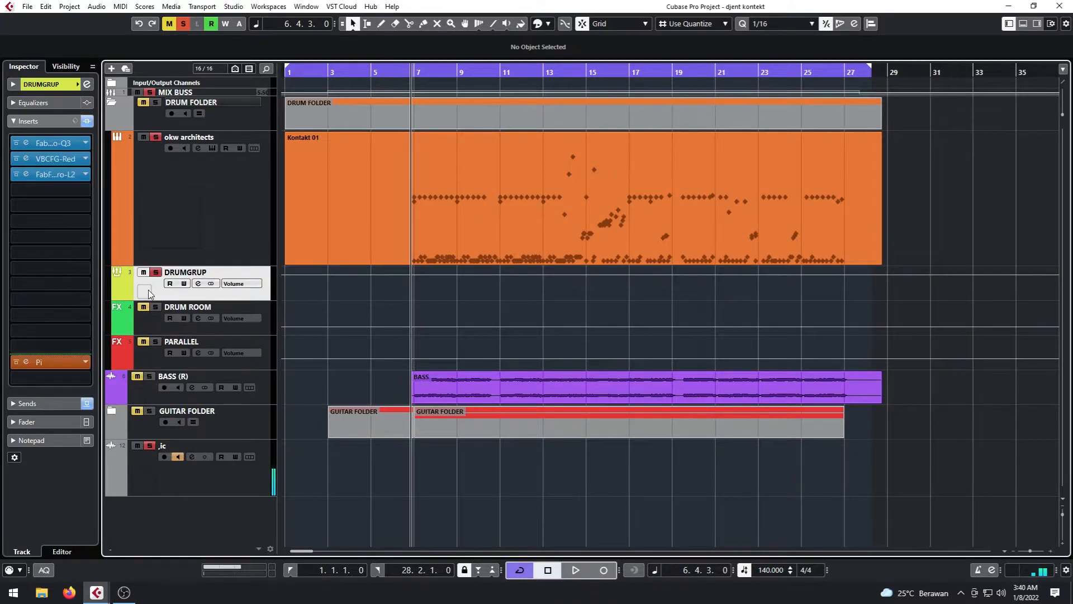
pyautogui.click(88, 122)
# Open the Kontakt 01 part in the Drum Editor, look over its notes in a separate window and close that window
pyautogui.click(484, 218)
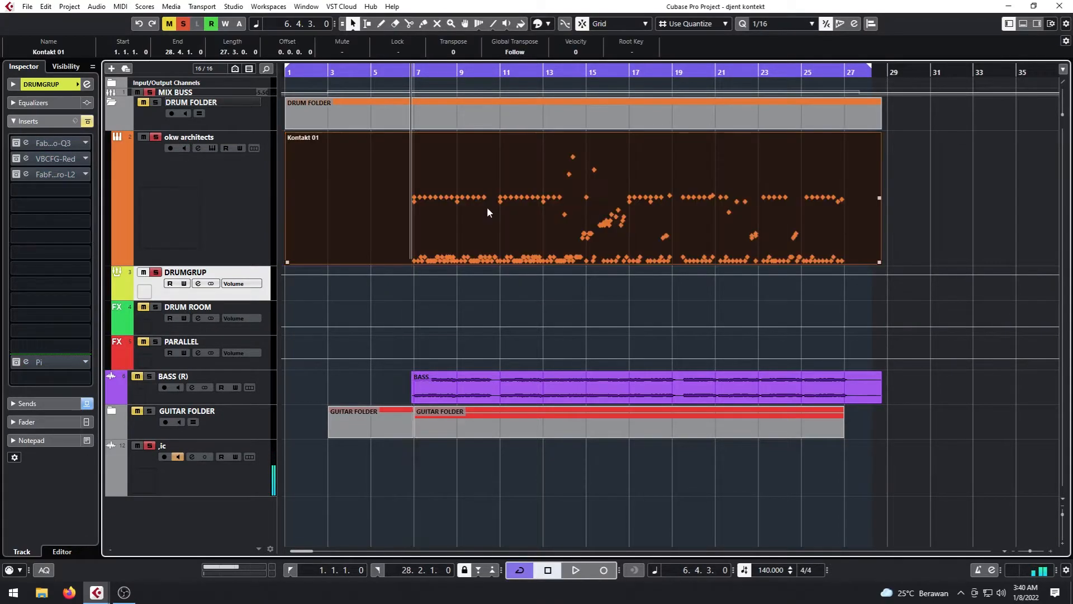
pyautogui.doubleClick(488, 207)
pyautogui.click(1030, 284)
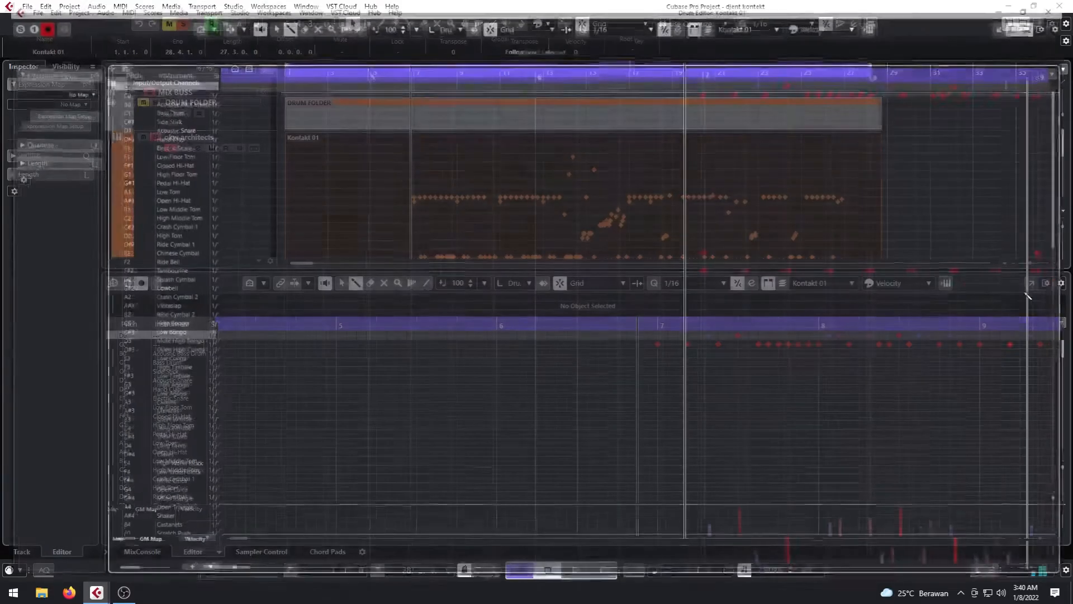
pyautogui.press('g')
pyautogui.press('g')
pyautogui.press('g')
pyautogui.press('g')
pyautogui.press('g')
pyautogui.press('g')
pyautogui.press('g')
pyautogui.press('g')
pyautogui.press('g')
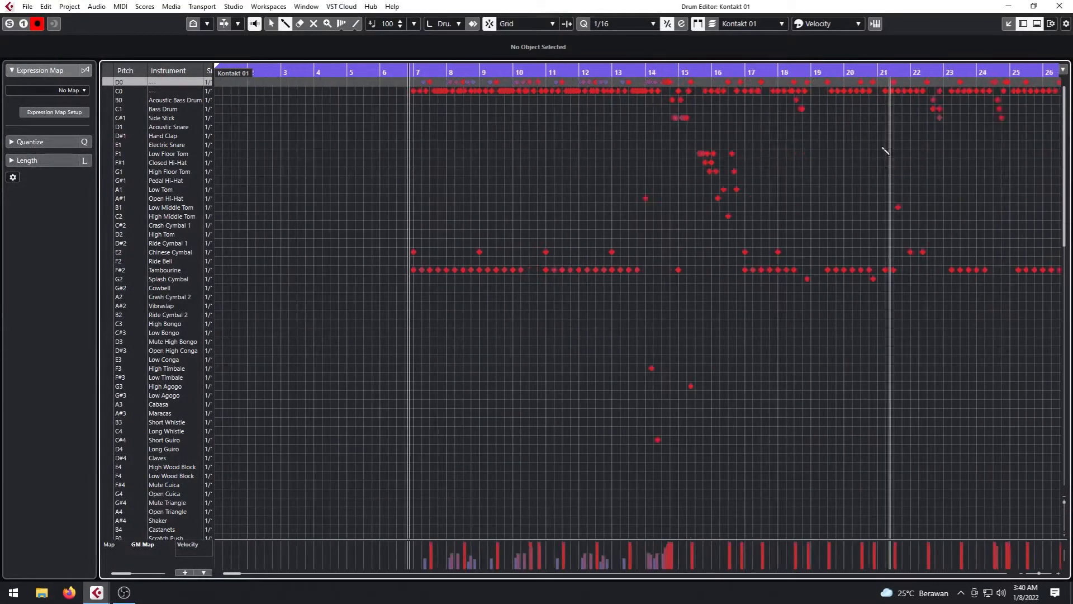
pyautogui.click(1059, 5)
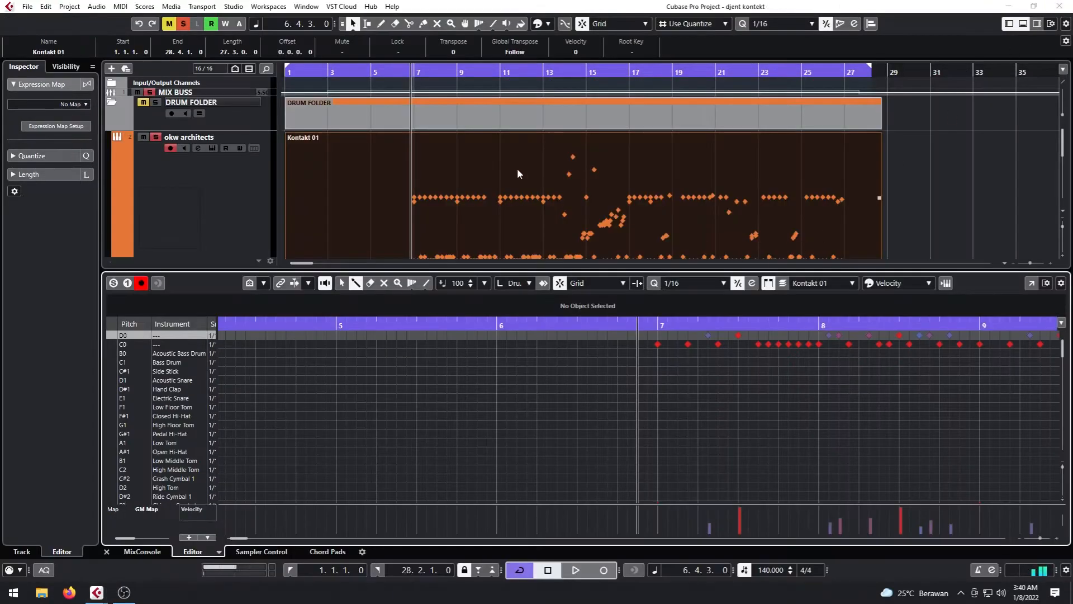
# Bypass the audio inserts and audio sends of the okw architects track
pyautogui.scroll(-3, 518, 168)
pyautogui.scroll(1, 491, 167)
pyautogui.click(247, 162)
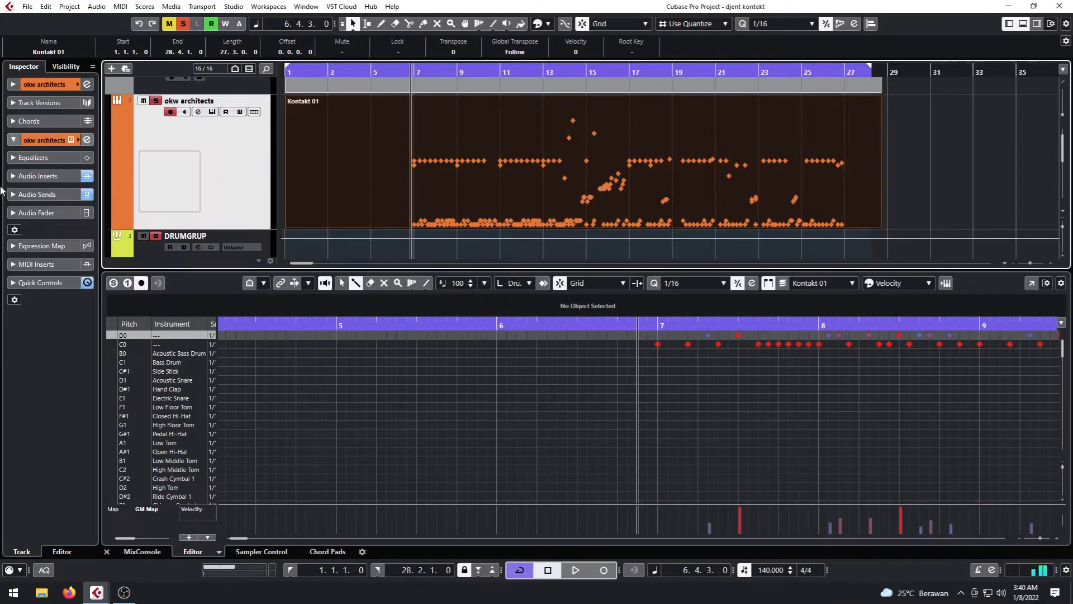
pyautogui.click(48, 180)
pyautogui.click(65, 179)
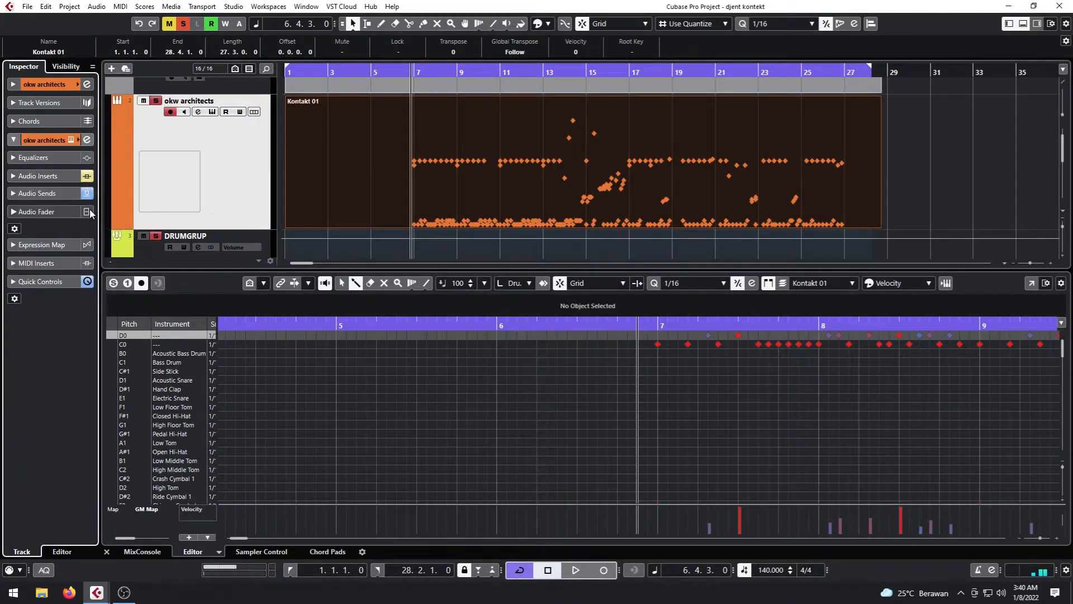
pyautogui.scroll(-2, 220, 177)
pyautogui.scroll(-3, 219, 176)
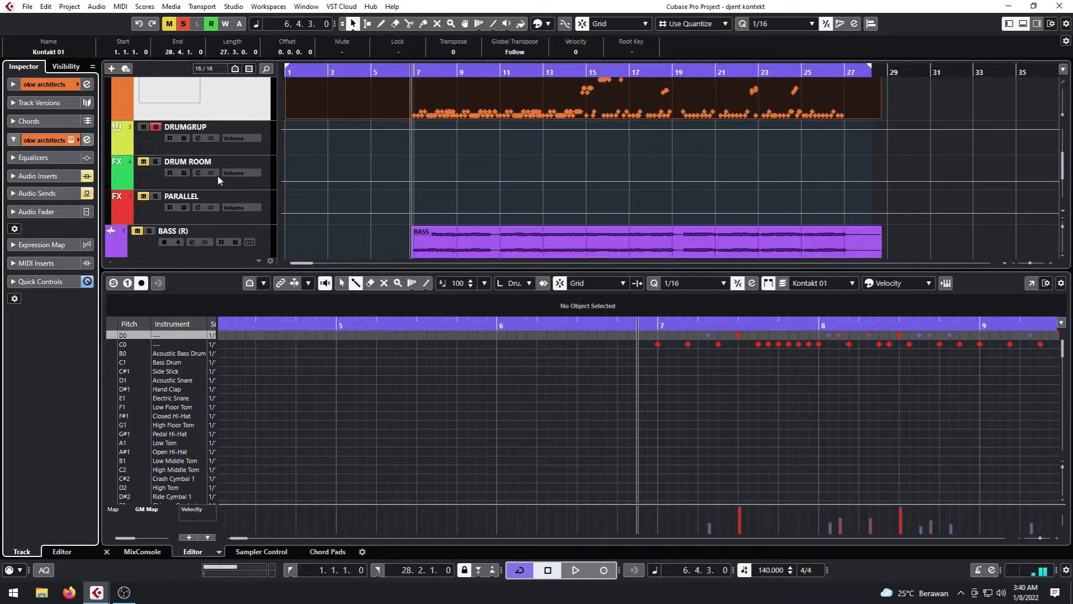
# Collapse the Inserts section of the DRUMGRUP track and reselect the okw architects track
pyautogui.scroll(3, 216, 176)
pyautogui.click(224, 183)
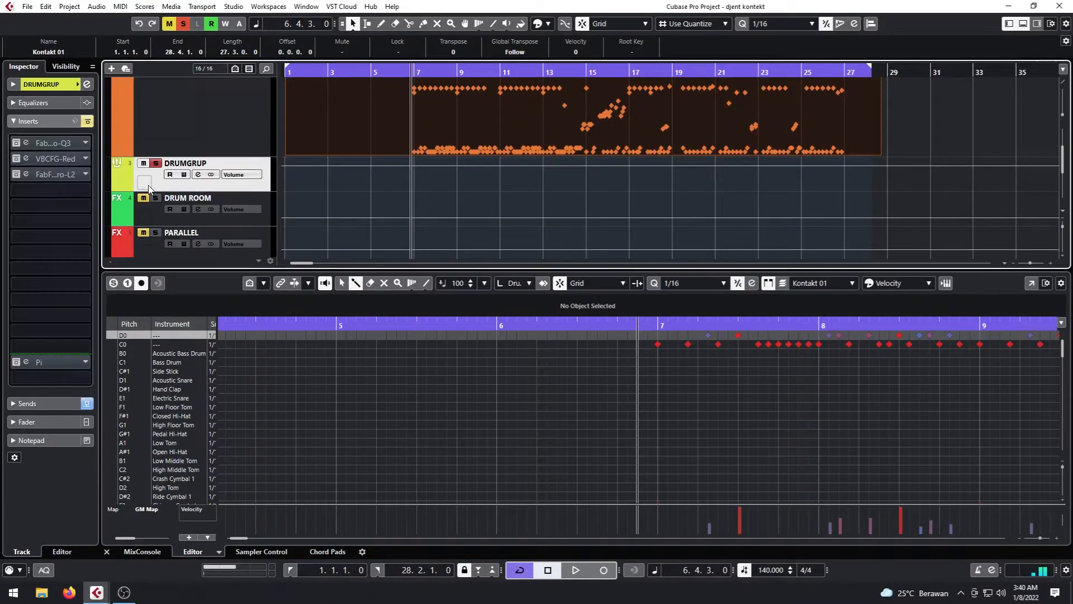
pyautogui.click(45, 120)
pyautogui.scroll(2, 442, 126)
pyautogui.click(217, 162)
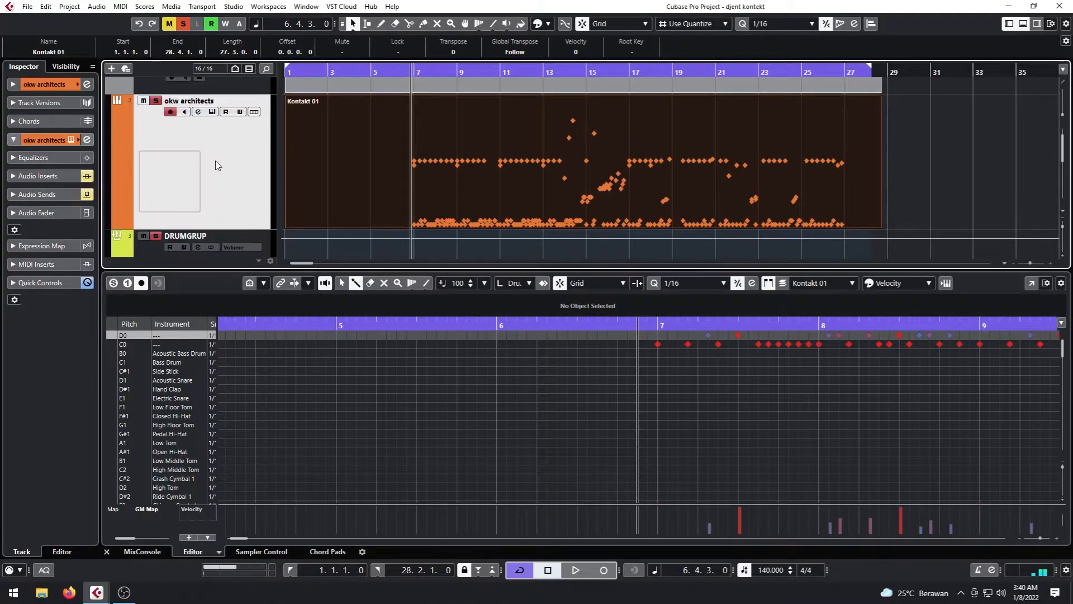
# Bypass all inserts on the MIX BUSS channel and return to the okw architects track
pyautogui.scroll(1, 219, 167)
pyautogui.click(184, 95)
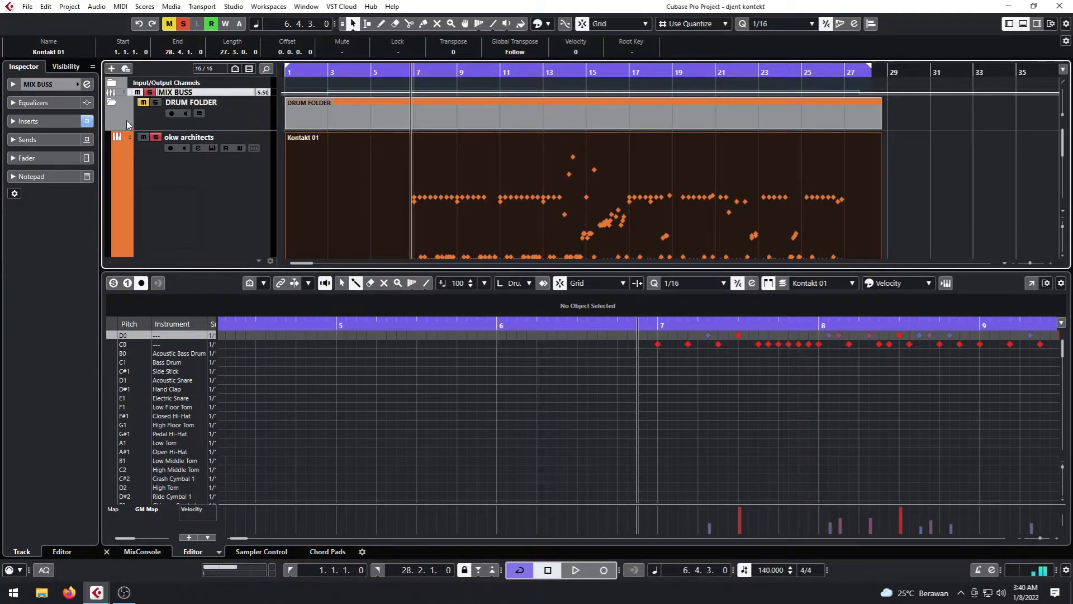
pyautogui.click(46, 123)
pyautogui.click(88, 122)
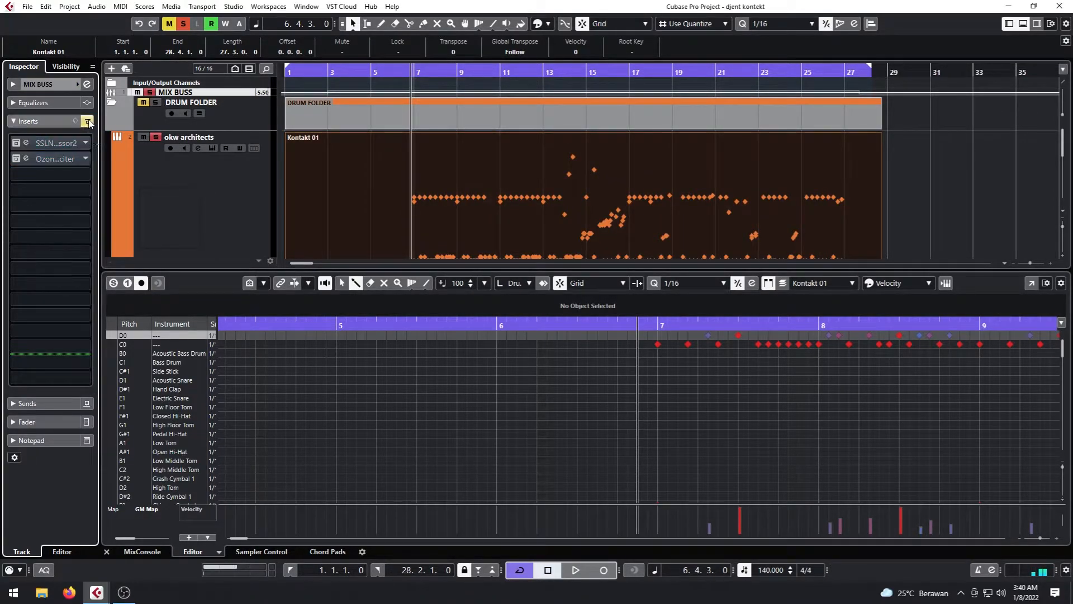
pyautogui.scroll(-3, 341, 214)
pyautogui.scroll(1, 296, 202)
pyautogui.click(244, 144)
pyautogui.scroll(1, 296, 172)
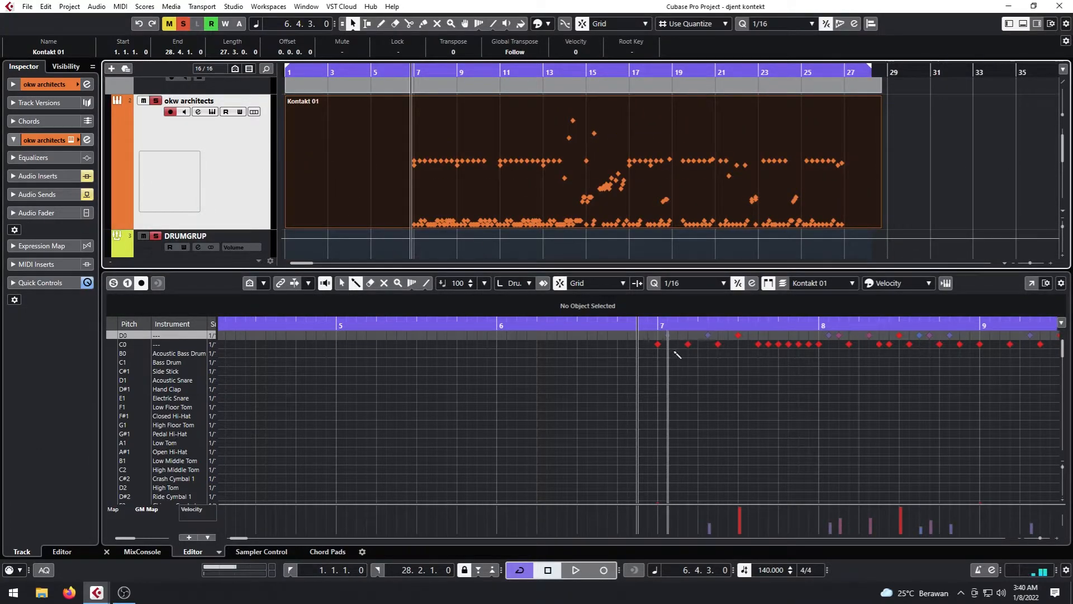
# Set the Drum Editor's note insert velocity to 125
pyautogui.press('g')
pyautogui.press('g')
pyautogui.press('g')
pyautogui.press('h')
pyautogui.press('h')
pyautogui.press('h')
pyautogui.press('h')
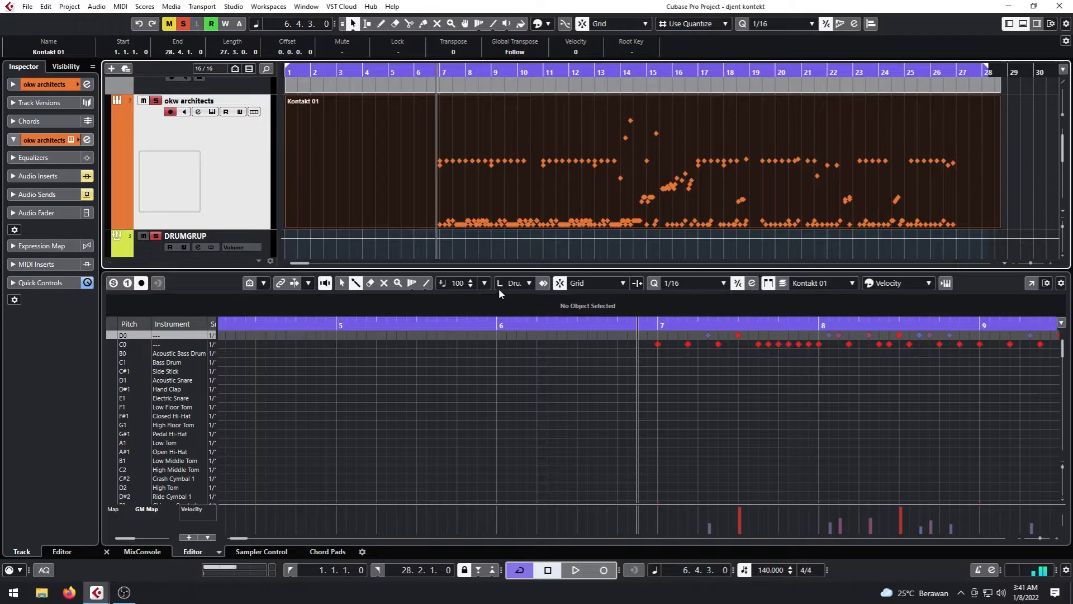
pyautogui.click(457, 284)
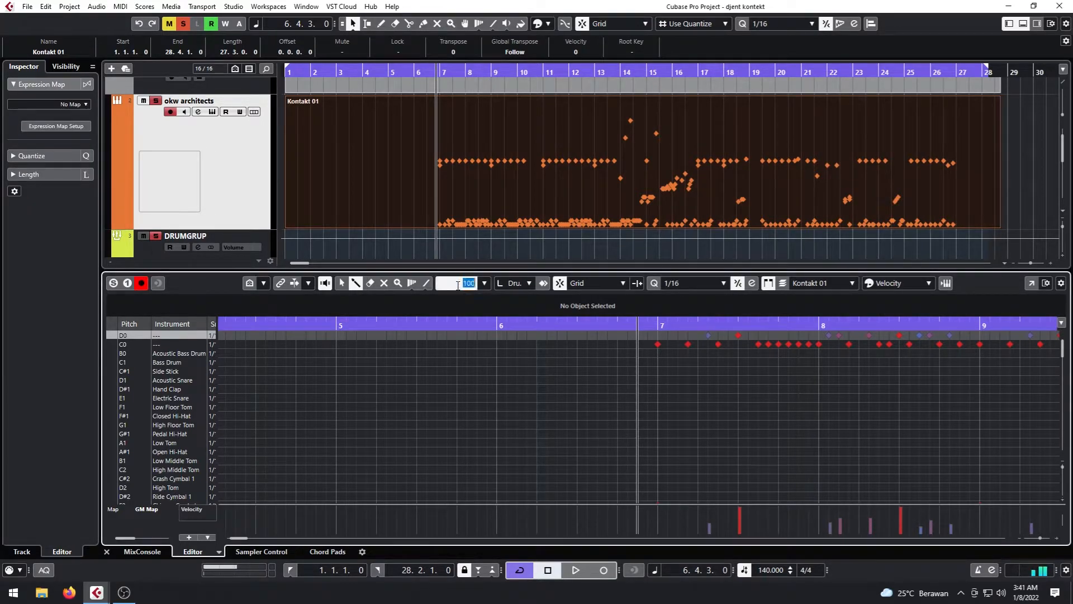
pyautogui.click(457, 285)
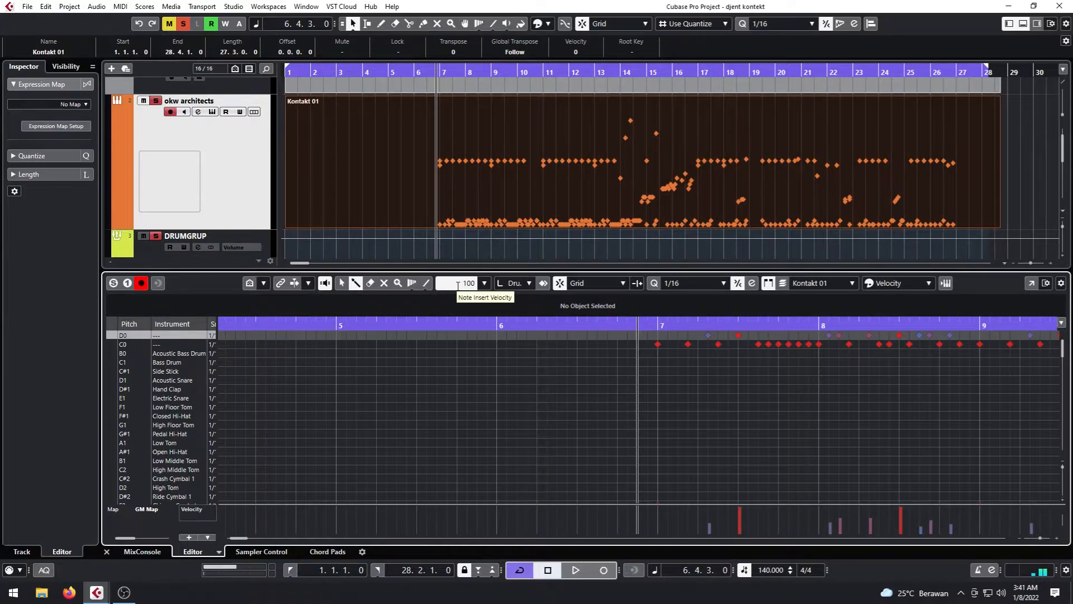
pyautogui.doubleClick(457, 285)
pyautogui.write('125')
pyautogui.press('Return')
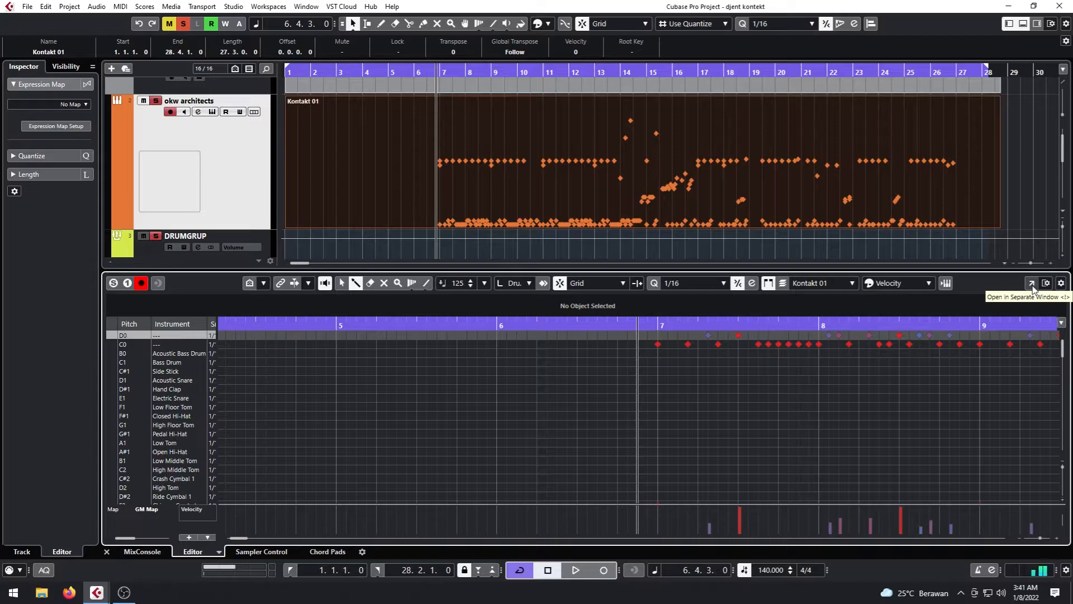
# Look over the drum notes of the whole Kontakt 01 part, from the kick and snare rows to the cymbal rows
pyautogui.press('g')
pyautogui.press('g')
pyautogui.press('g')
pyautogui.press('g')
pyautogui.press('g')
pyautogui.press('g')
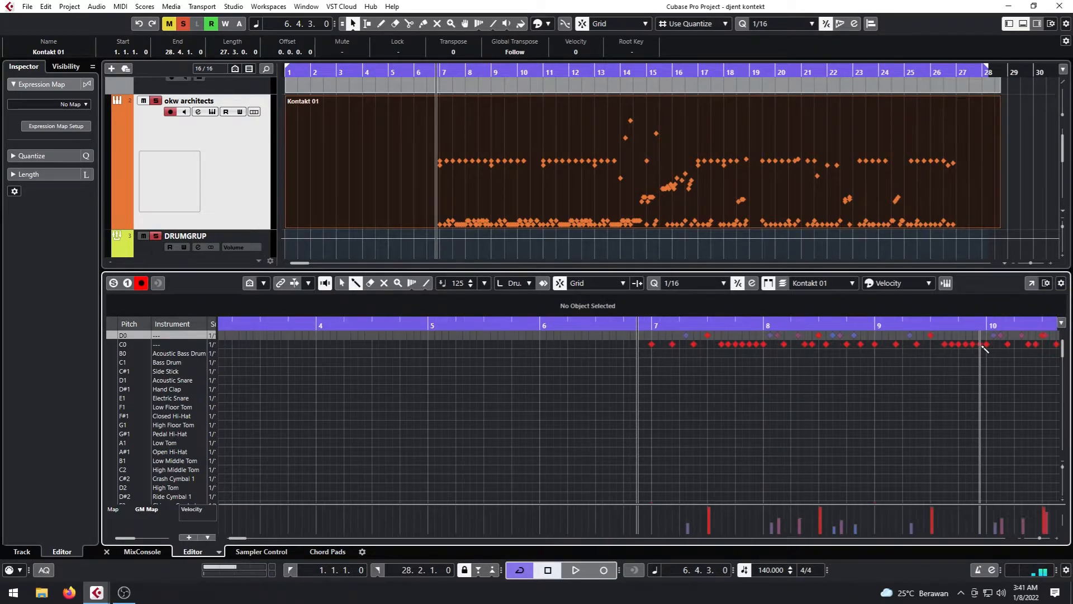
pyautogui.press('g')
pyautogui.press('g')
pyautogui.press('g')
pyautogui.press('g')
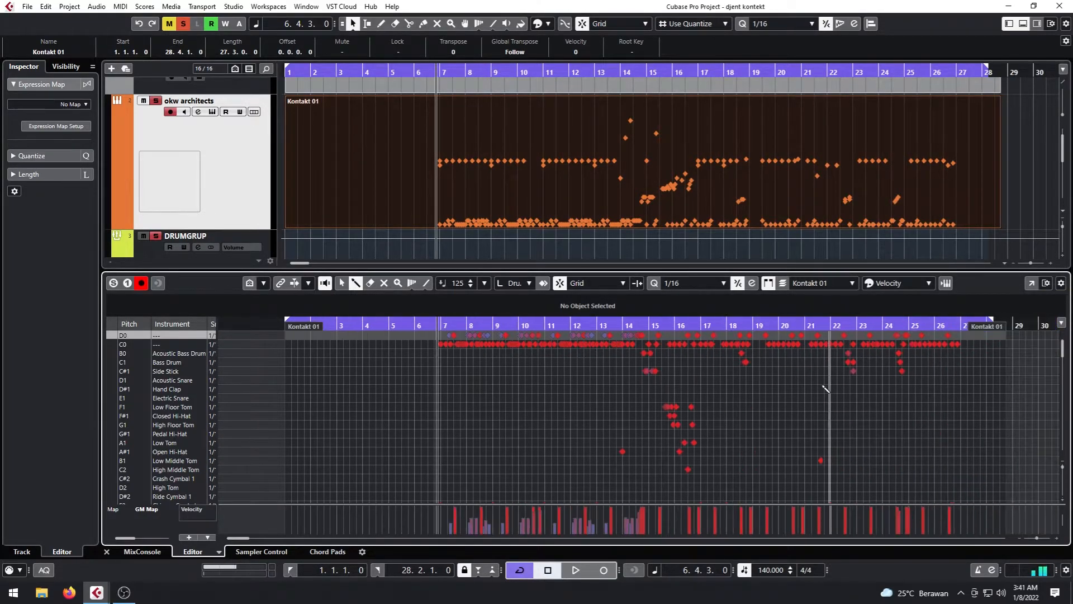
pyautogui.press('g')
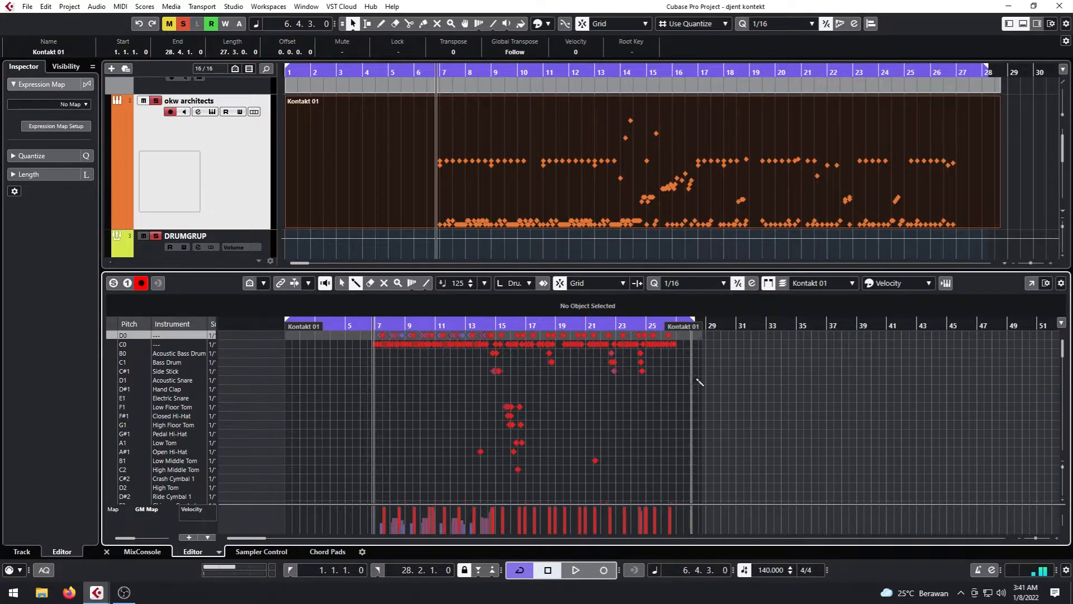
pyautogui.scroll(-3, 671, 408)
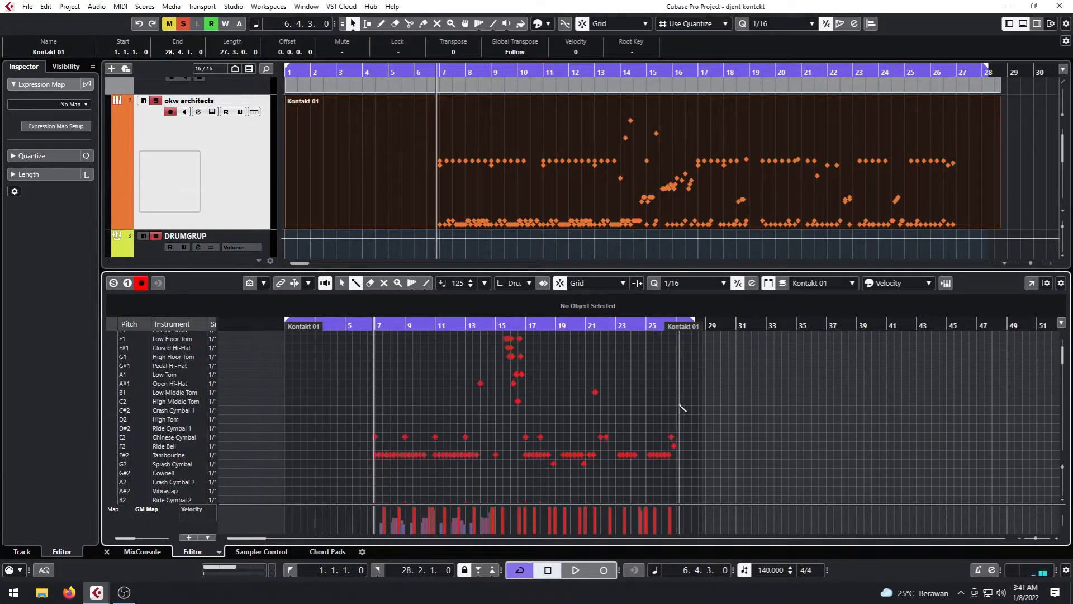
pyautogui.scroll(3, 683, 410)
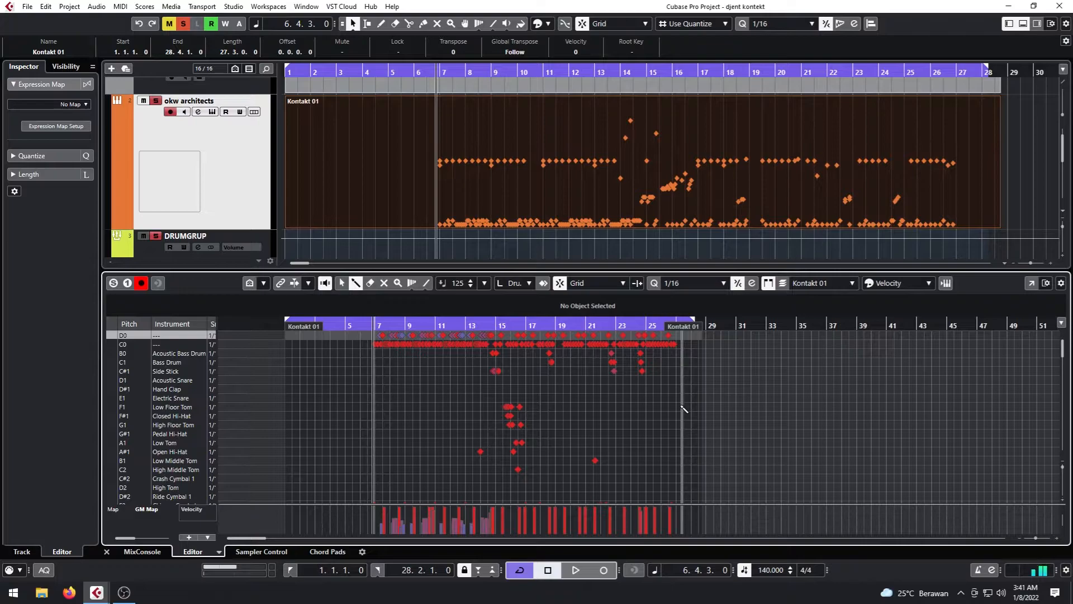
pyautogui.scroll(-3, 683, 409)
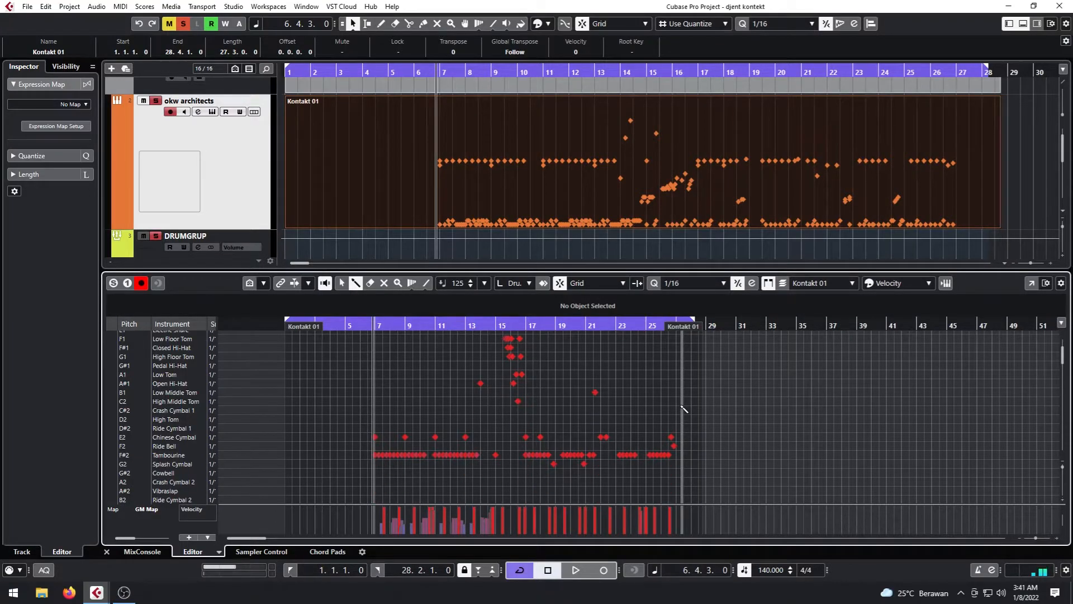
pyautogui.scroll(3, 683, 410)
pyautogui.press('h')
pyautogui.press('h')
pyautogui.press('h')
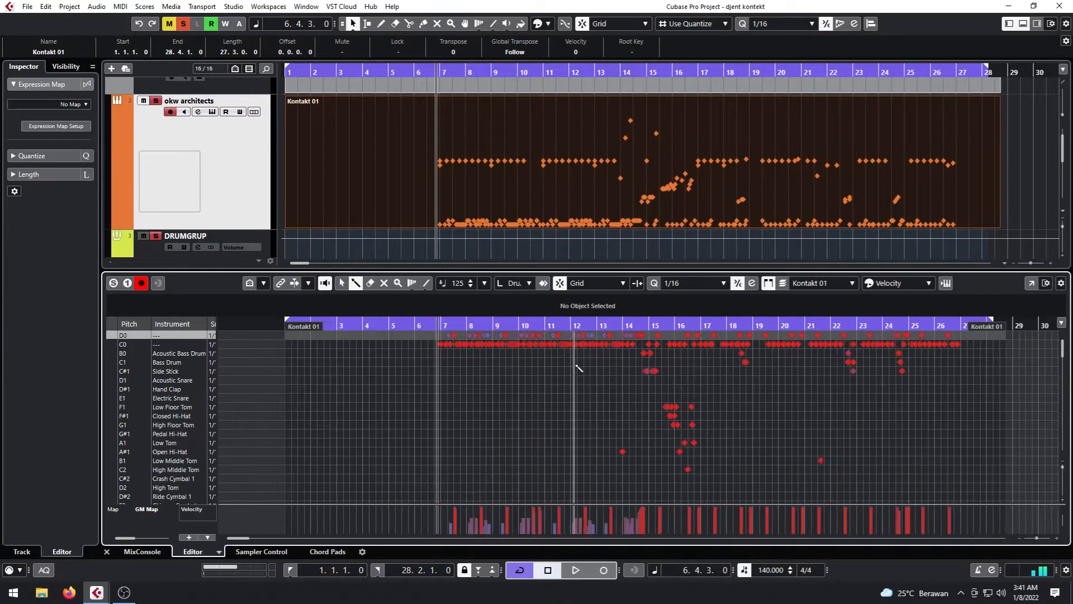
pyautogui.press('h')
pyautogui.press('h')
pyautogui.press('h')
pyautogui.press('h')
pyautogui.press('h')
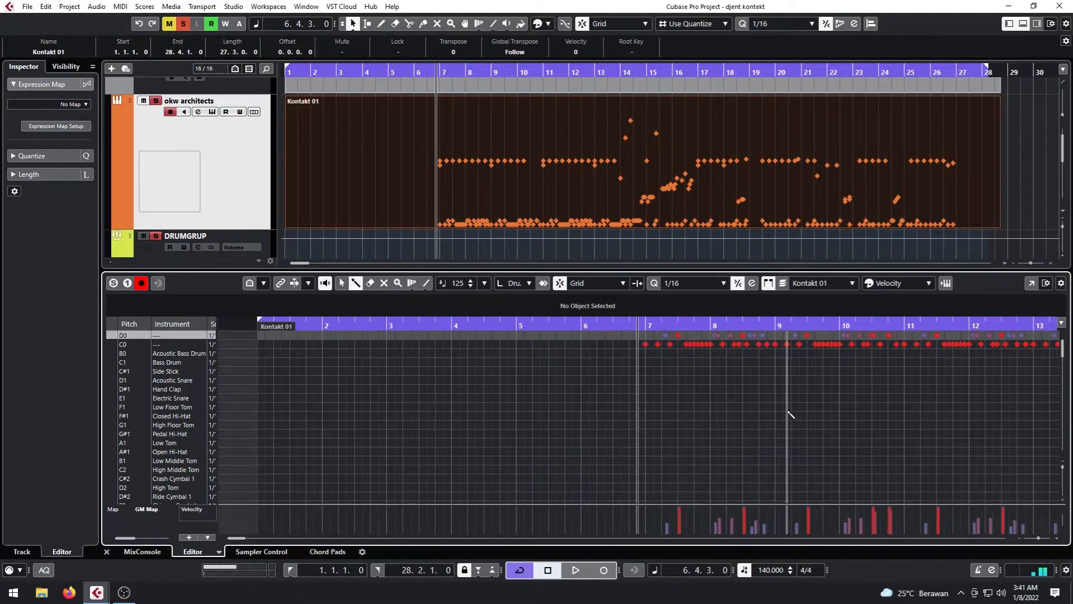
pyautogui.press('g')
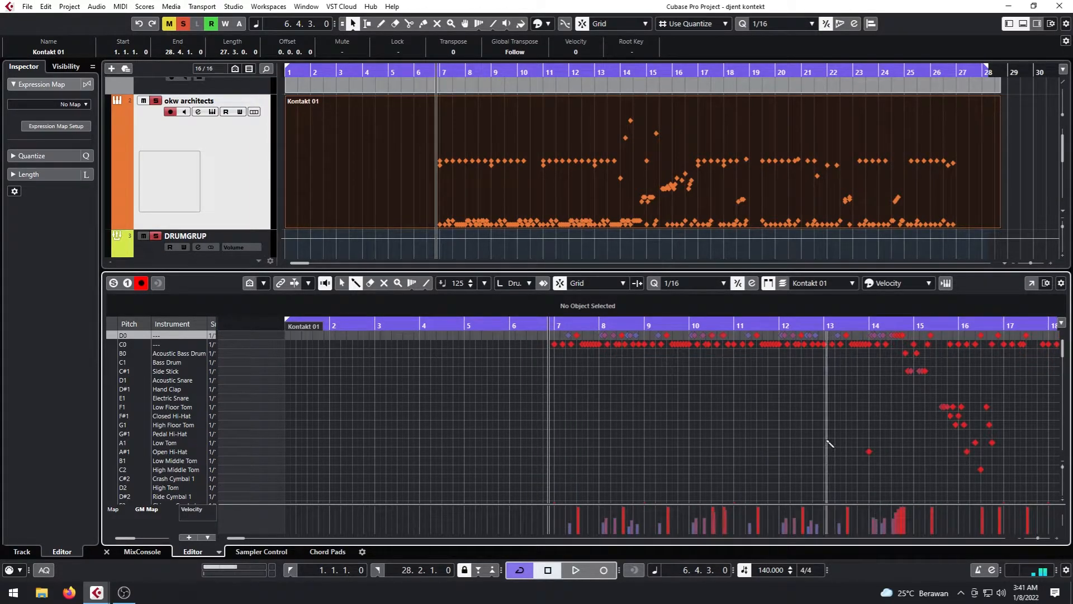
pyautogui.press('g')
pyautogui.press('g')
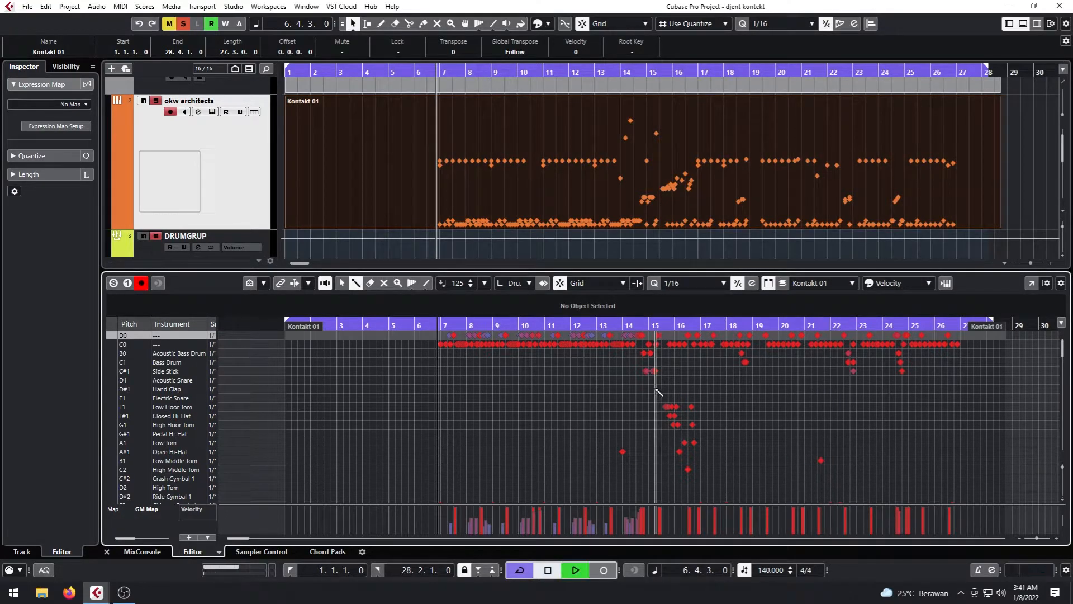
# Play the unprocessed drum part, view its notes in a separate Drum Editor window, close that window and stop playback
pyautogui.press('space')
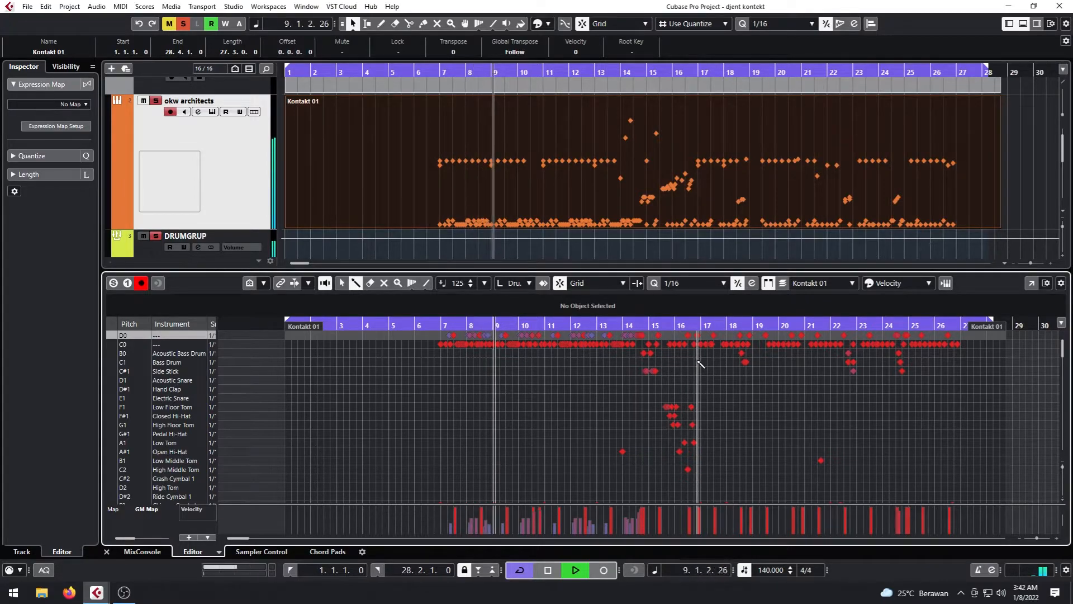
pyautogui.click(1031, 283)
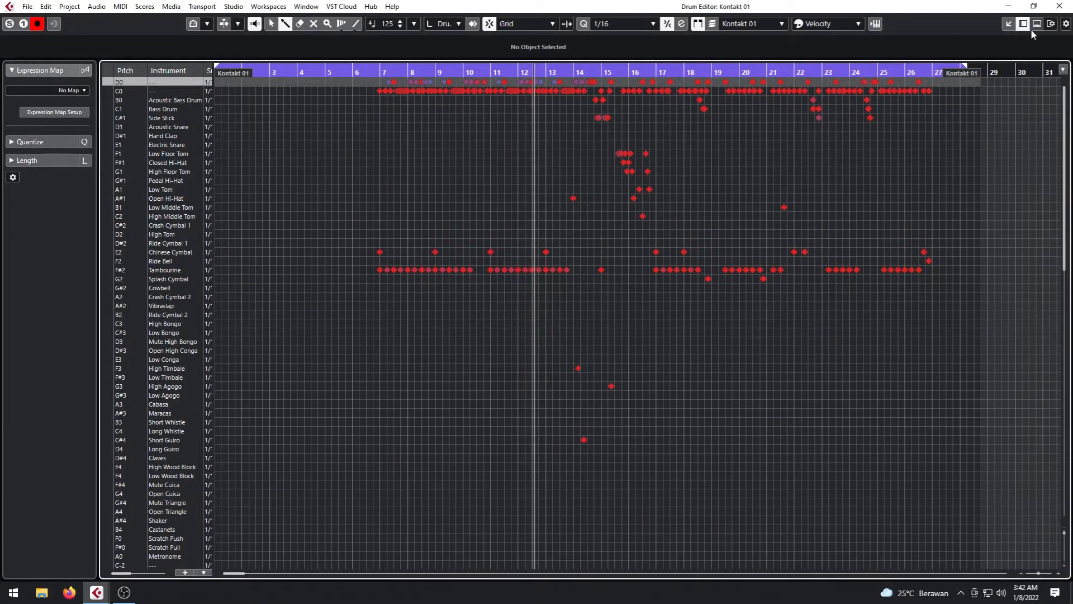
pyautogui.click(1060, 6)
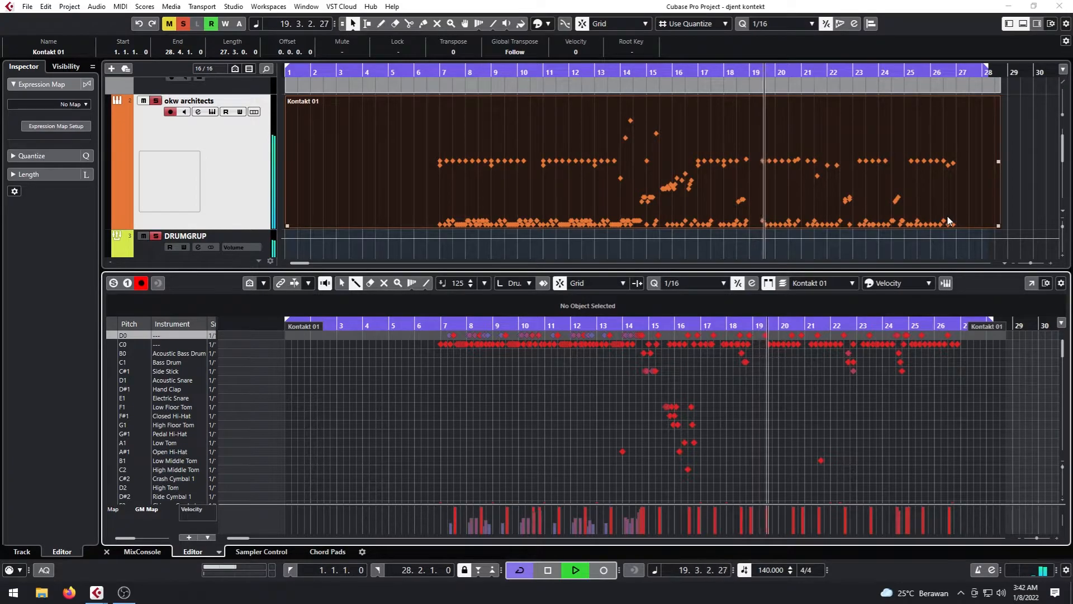
pyautogui.press('space')
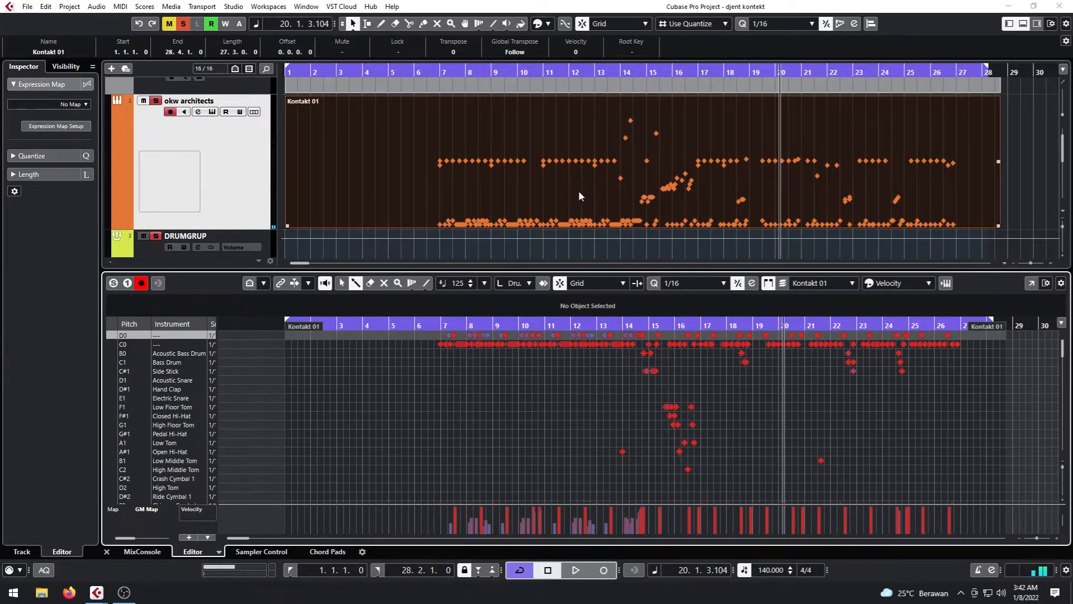
# Activate the PuigTec EQP1A Stereo insert on the okw architects track and open its plug-in window
pyautogui.scroll(-2, 543, 147)
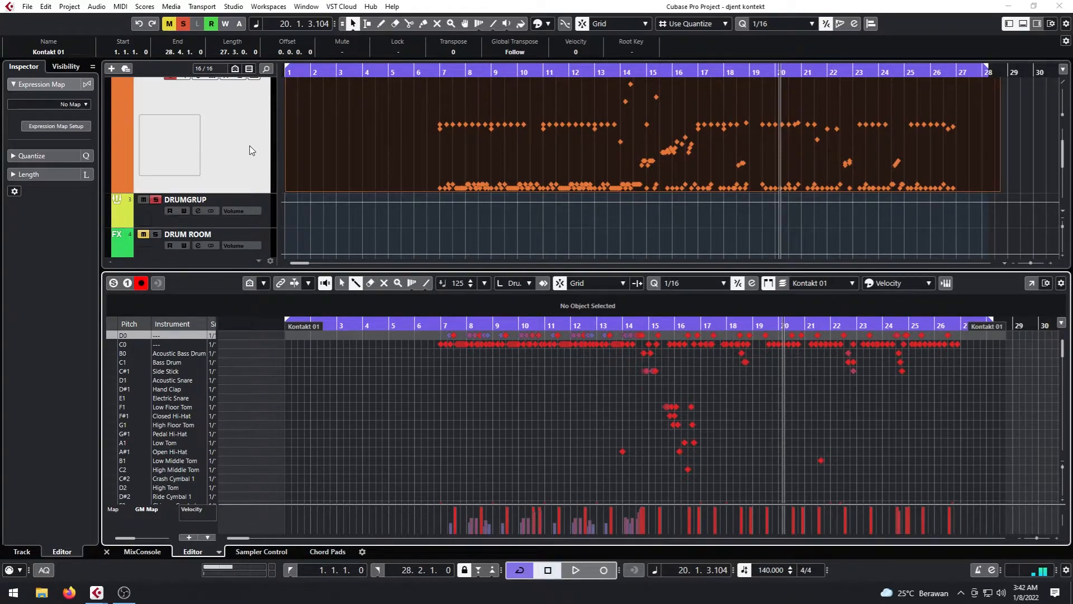
pyautogui.click(65, 173)
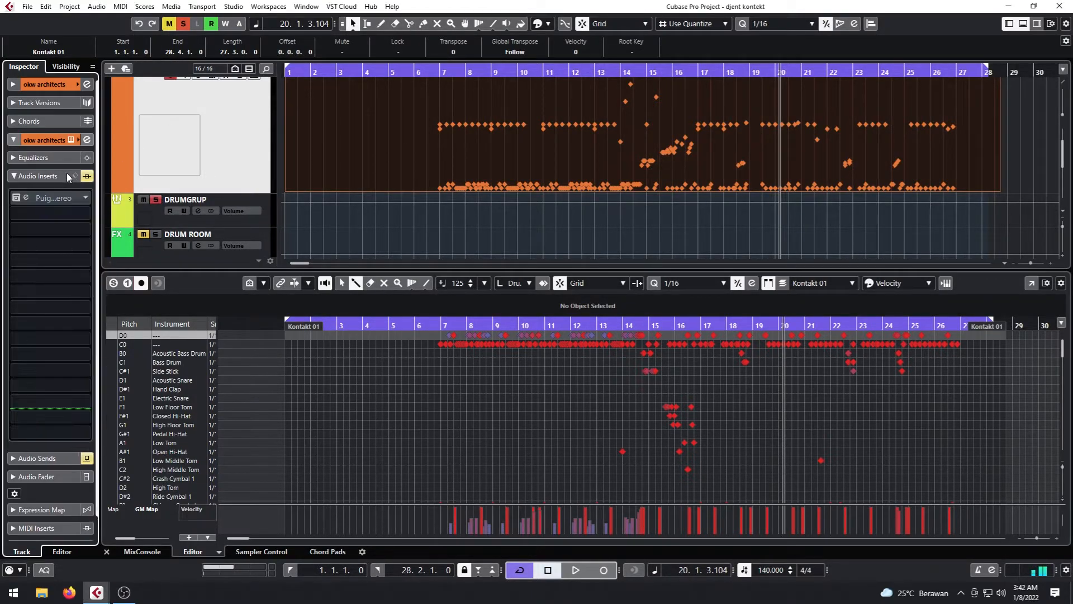
pyautogui.click(19, 199)
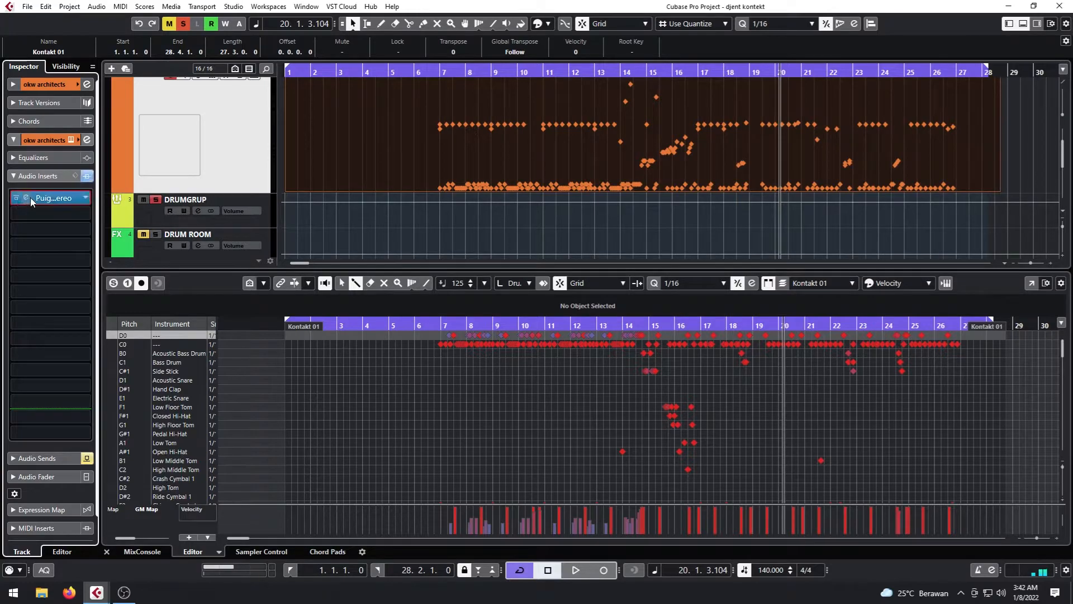
pyautogui.click(31, 198)
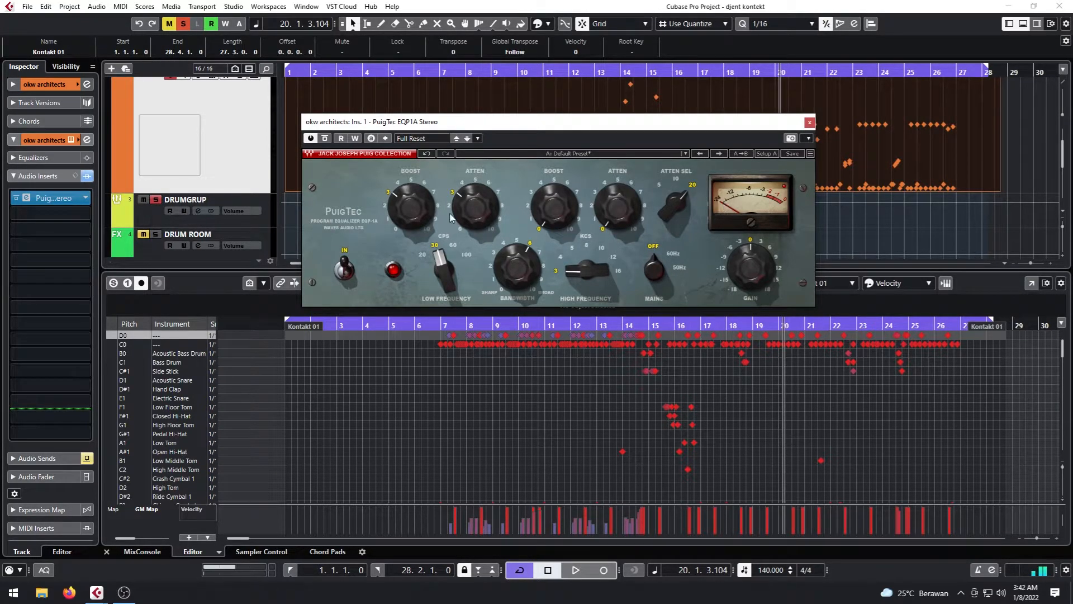
# Examine the low-frequency boost, attenuation, frequency and mains controls of the PuigTec EQP1A and close its window
pyautogui.click(421, 215)
pyautogui.click(475, 212)
pyautogui.click(479, 213)
pyautogui.click(441, 258)
pyautogui.click(655, 271)
pyautogui.click(808, 122)
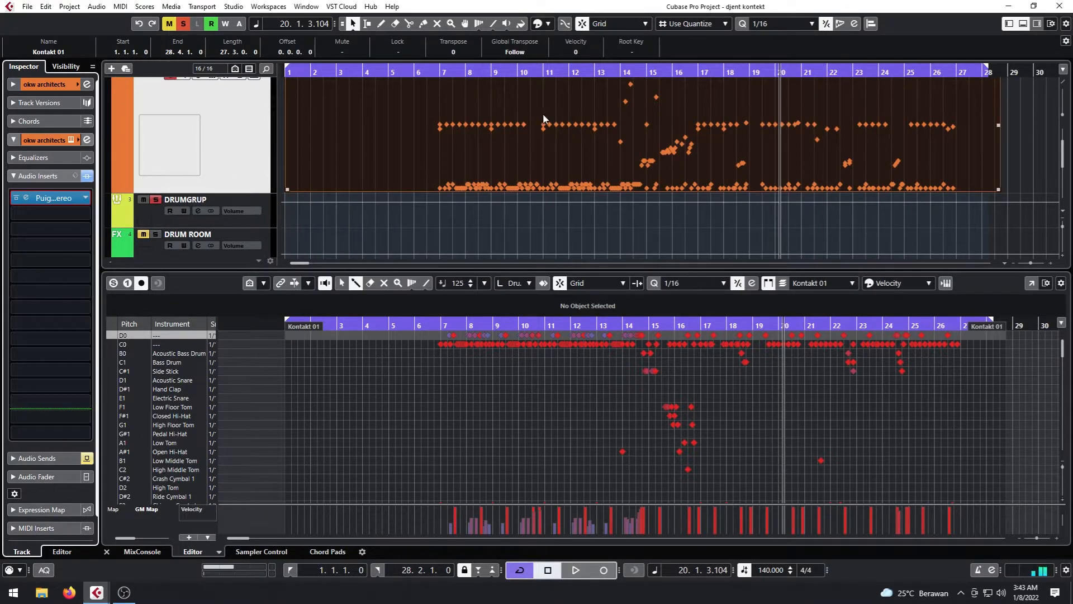
# Play the drums from just before bar 7 and compare them with the PuigTec insert bypassed and active
pyautogui.click(438, 71)
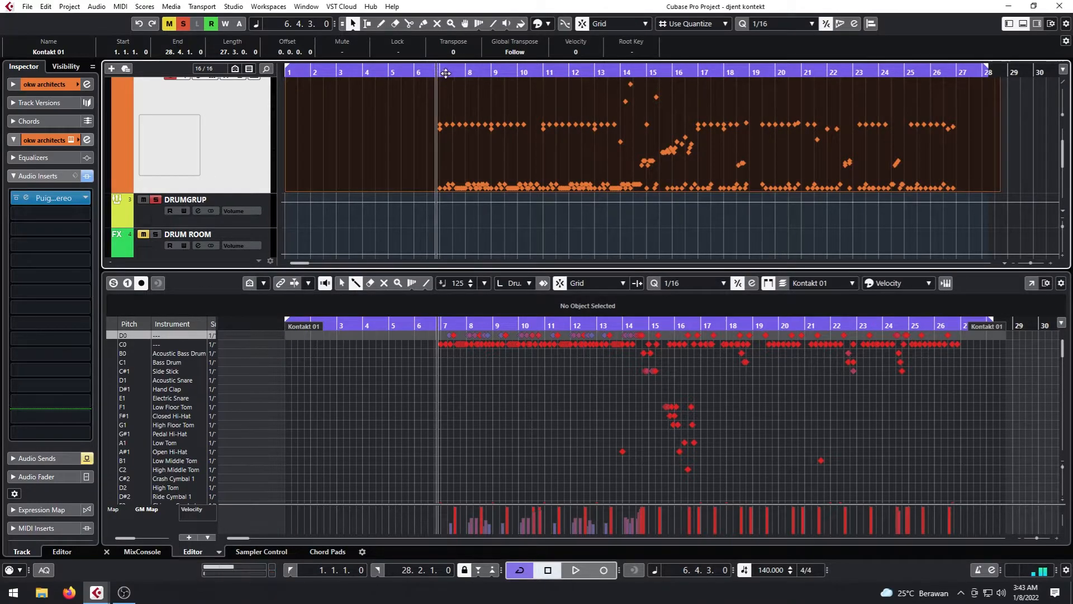
pyautogui.press('space')
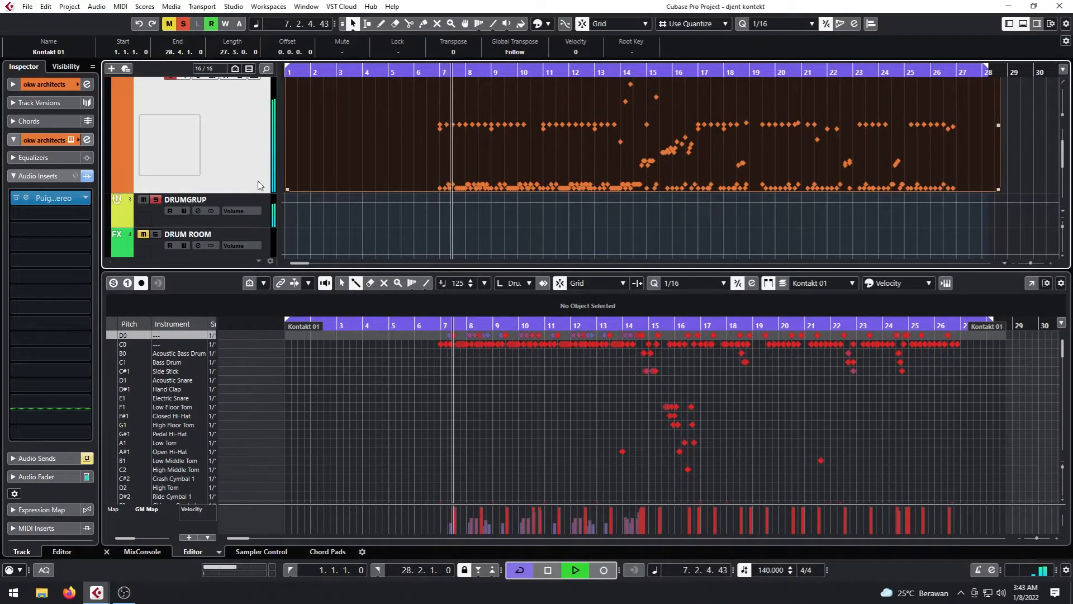
pyautogui.click(16, 199)
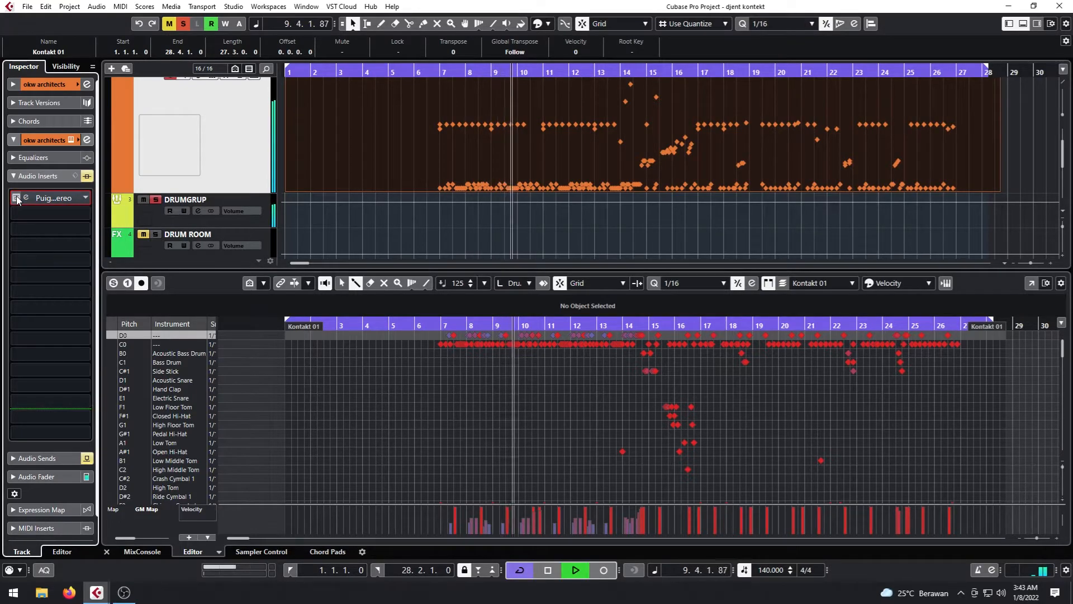
pyautogui.click(17, 199)
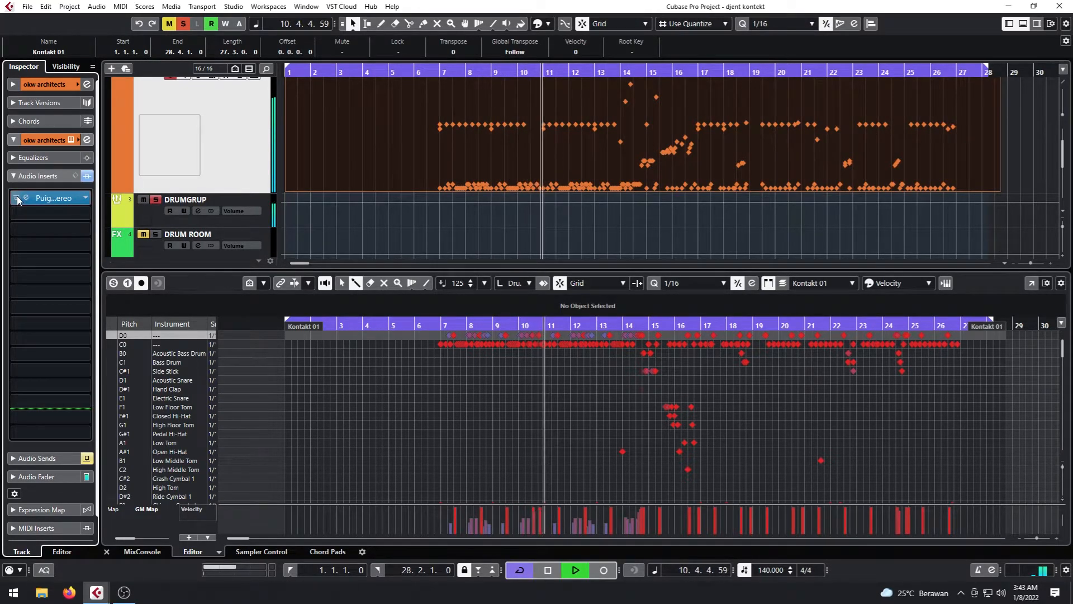
# Hide the docked Drum Editor, compare the drums with and without the PuigTec insert, leave it active and stop playback
pyautogui.click(1023, 23)
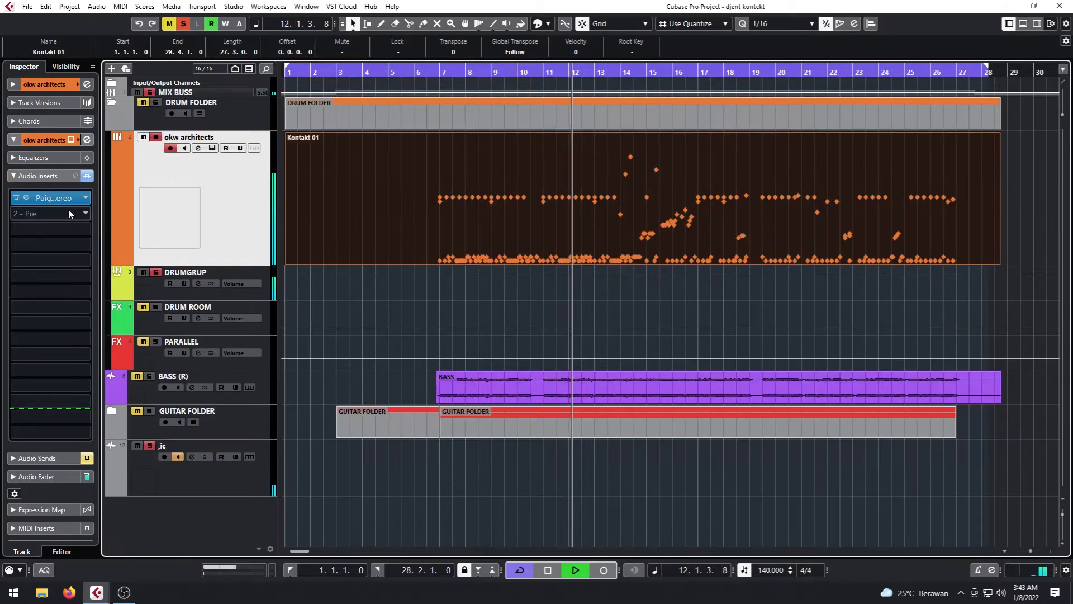
pyautogui.click(17, 198)
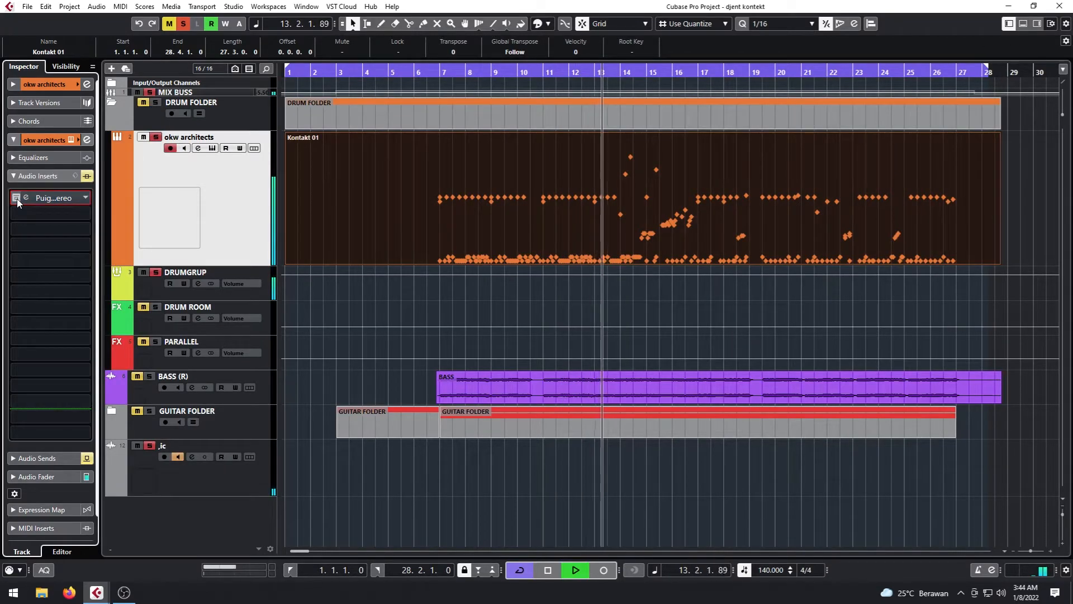
pyautogui.click(16, 199)
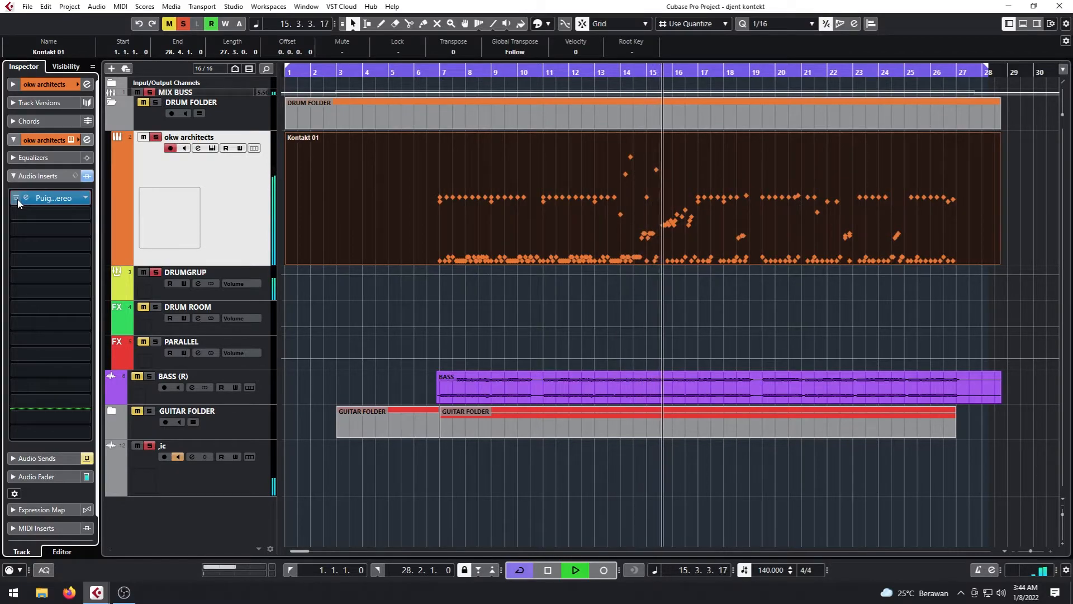
pyautogui.click(17, 198)
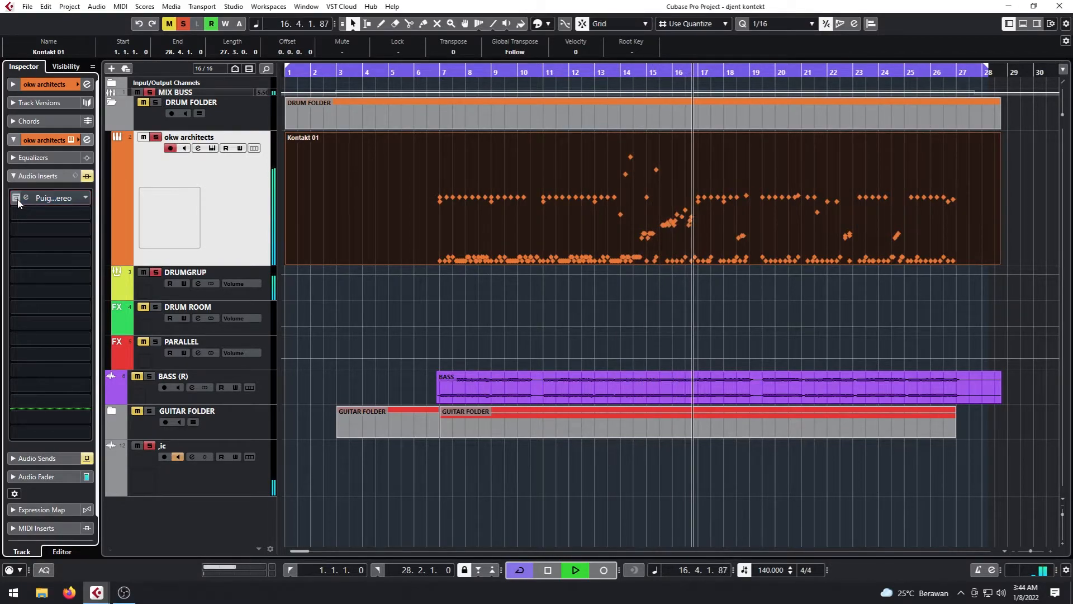
pyautogui.click(16, 199)
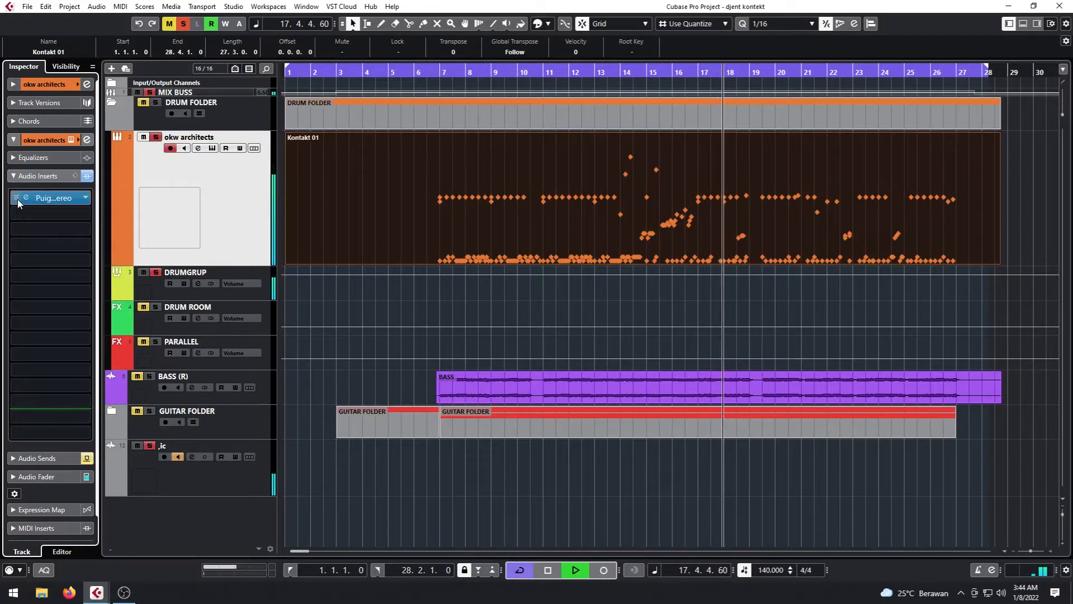
pyautogui.press('space')
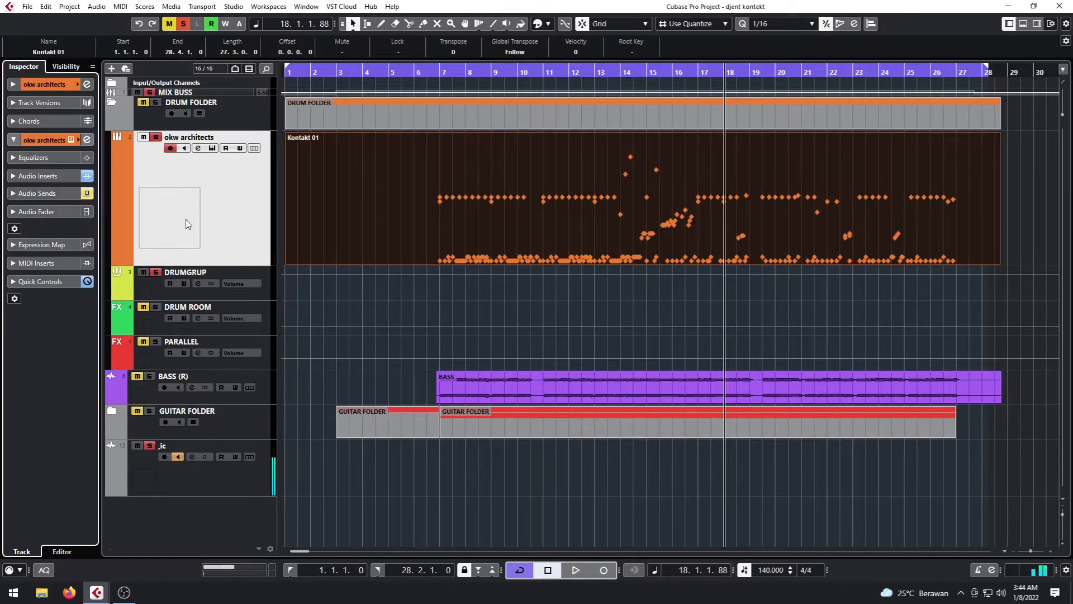
# Select the DRUMGRUP track and collapse its Inserts section
pyautogui.click(179, 296)
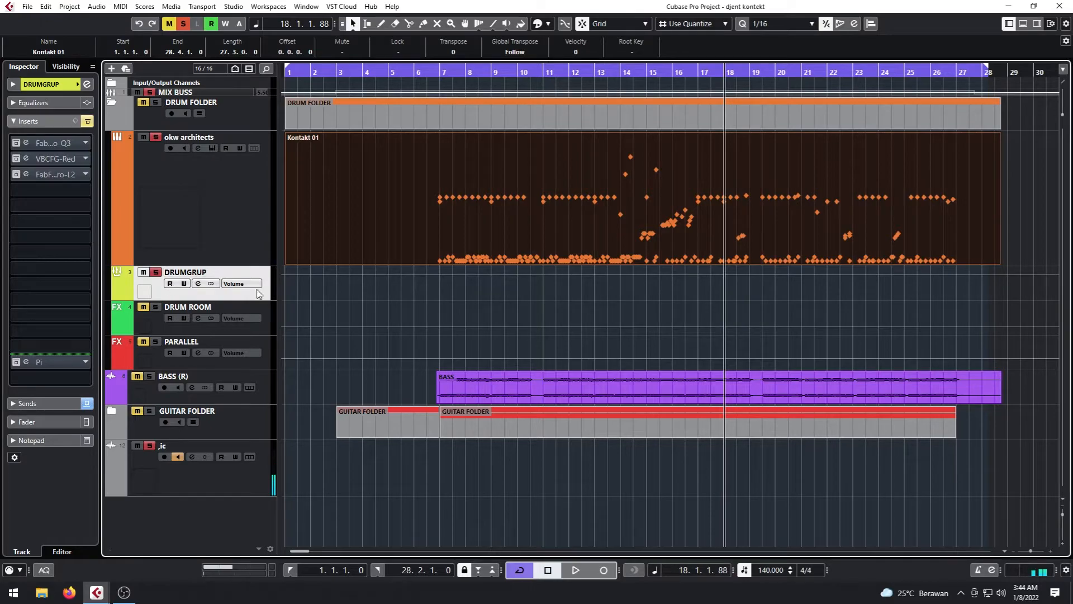
pyautogui.click(52, 121)
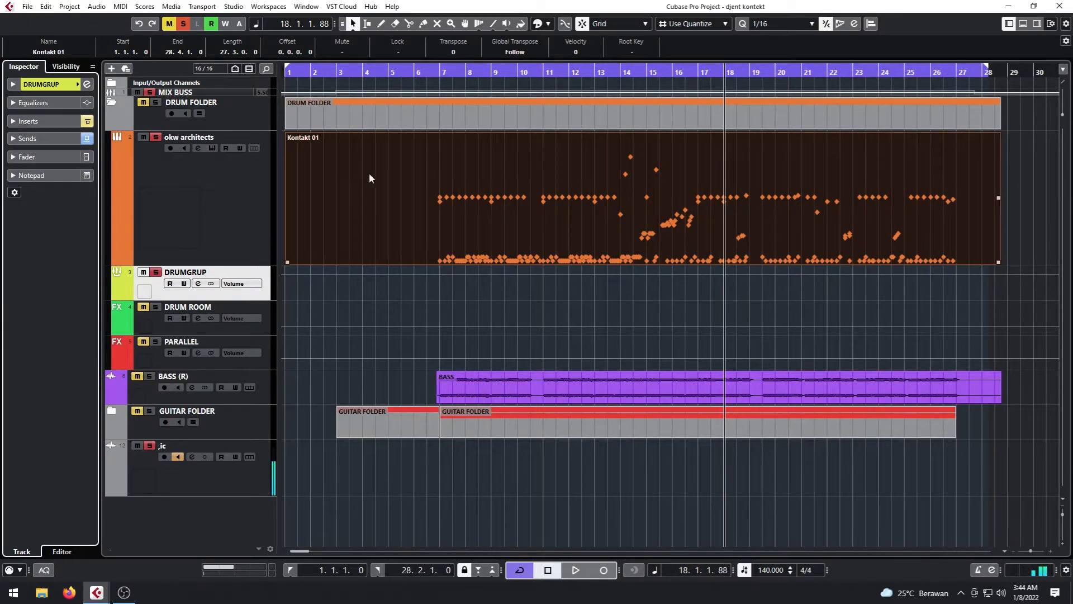
# Show the okw architects track's audio fader, place the playback cursor at bar 7 and set the fader to -6 dB
pyautogui.click(196, 241)
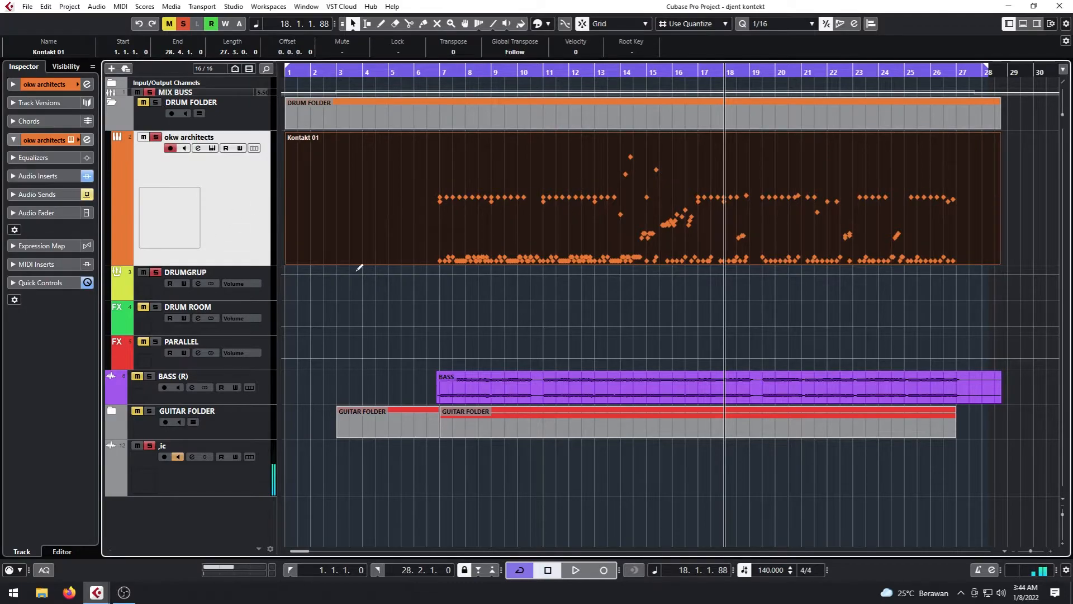
pyautogui.click(53, 213)
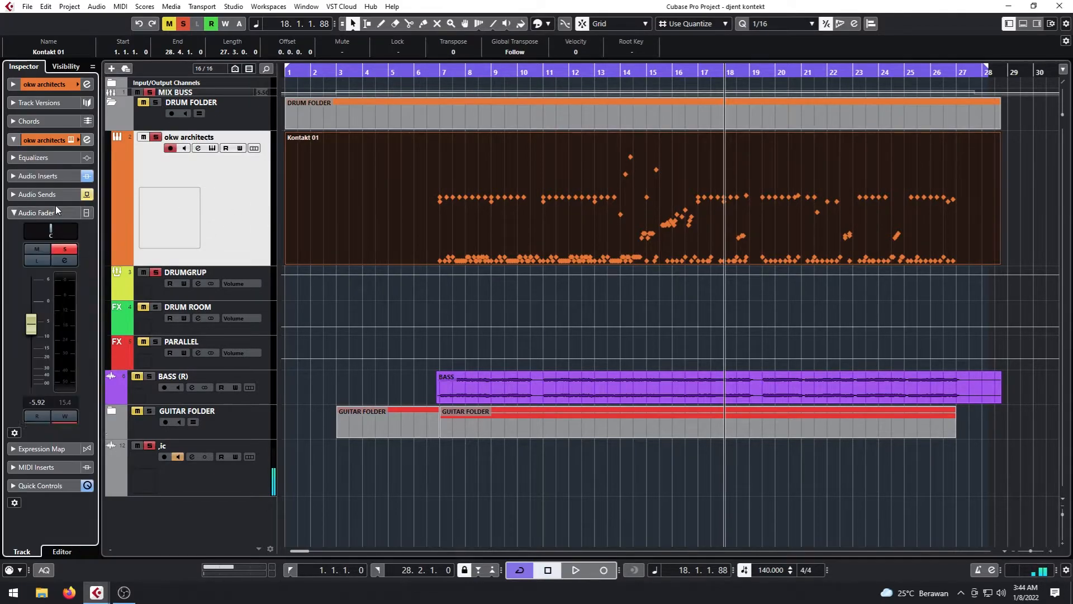
pyautogui.click(432, 74)
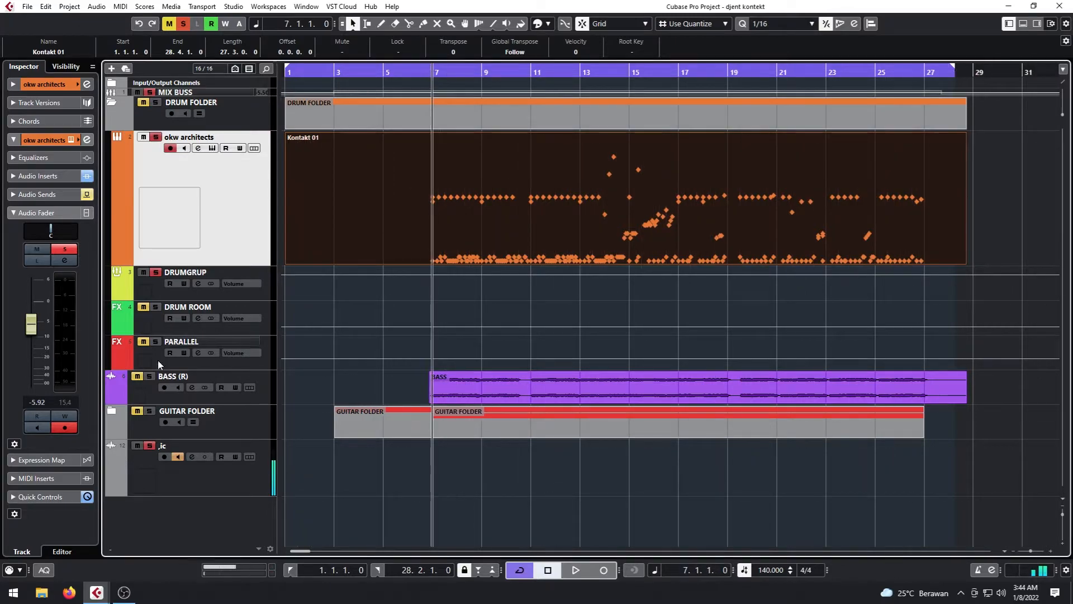
pyautogui.doubleClick(40, 402)
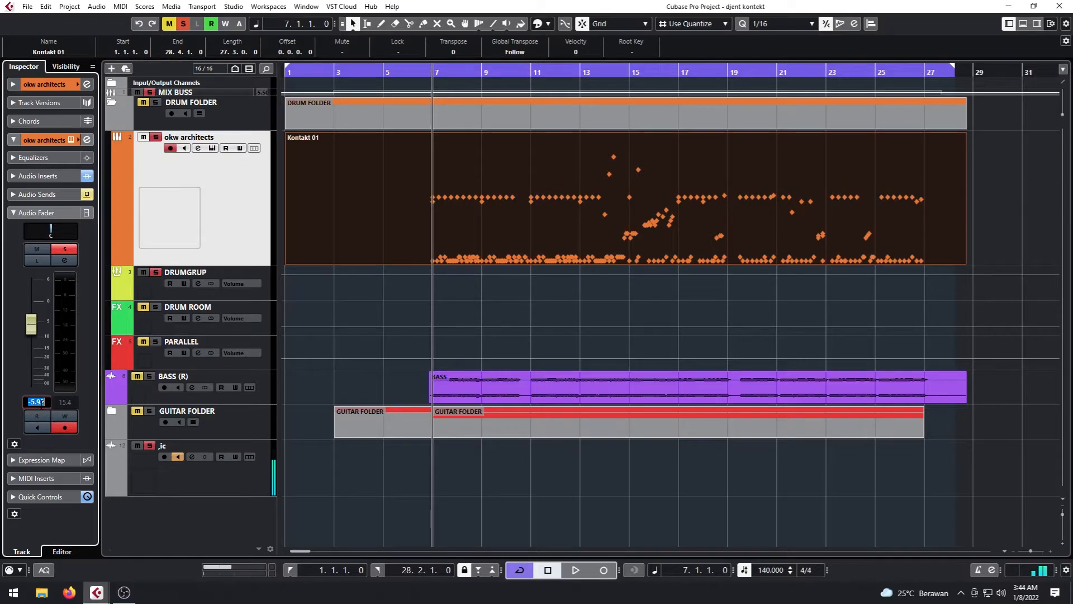
pyautogui.write('-6')
pyautogui.press('Return')
# Reset the okw architects fader to 0 dB and briefly play the drums from bar 7 at that level
pyautogui.keyDown('ctrl'); pyautogui.click(32, 327); pyautogui.keyUp('ctrl')
pyautogui.press('space')
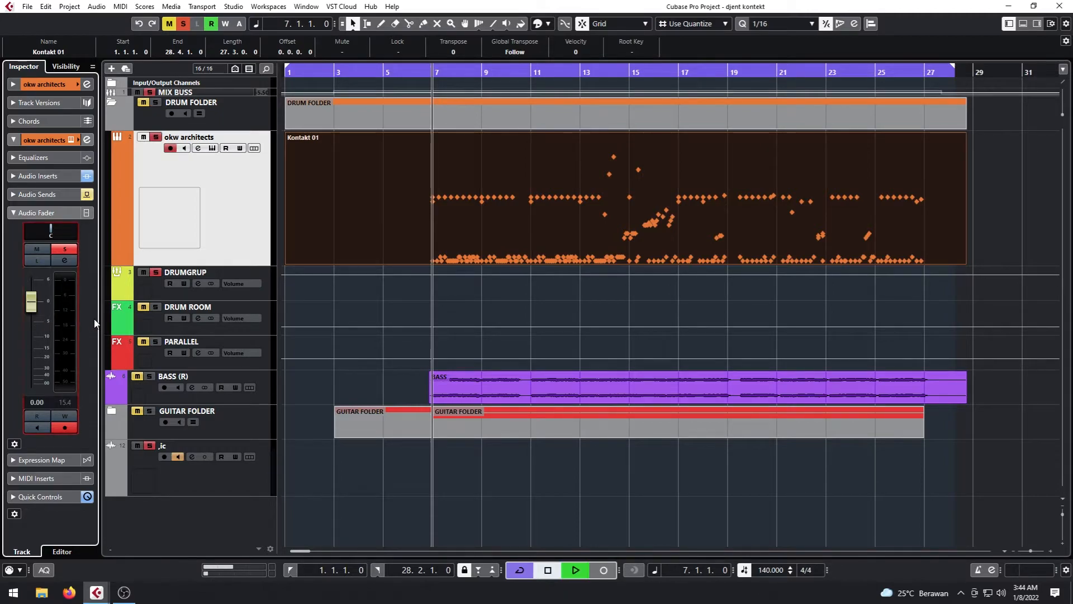
pyautogui.press('space')
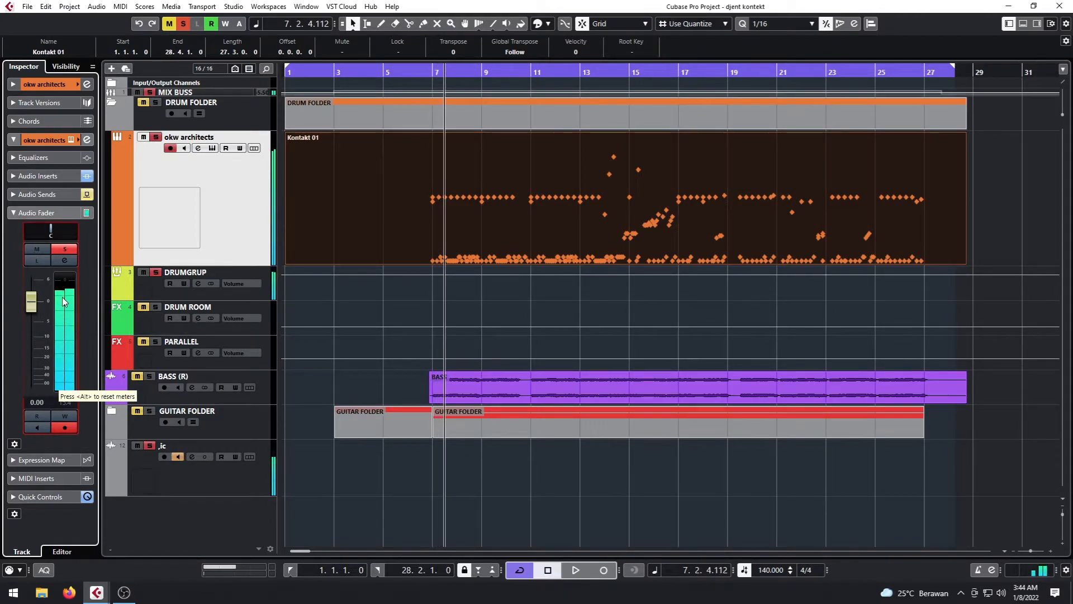
# Set the okw architects fader to -6 dB, play the drums at that level and stop playback
pyautogui.doubleClick(36, 402)
pyautogui.write('-6')
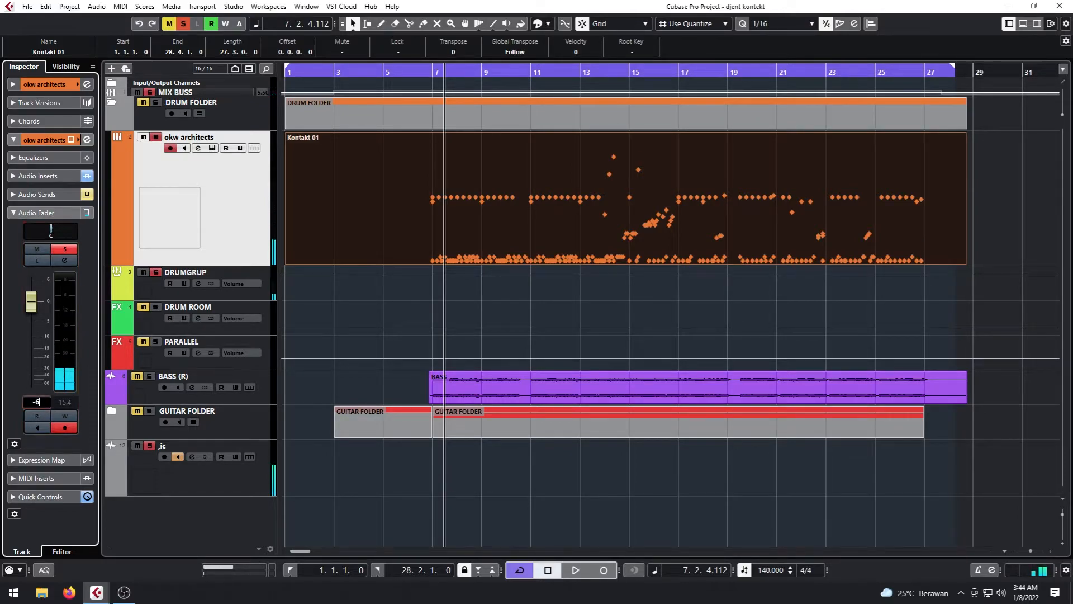
pyautogui.press('Return')
pyautogui.press('space')
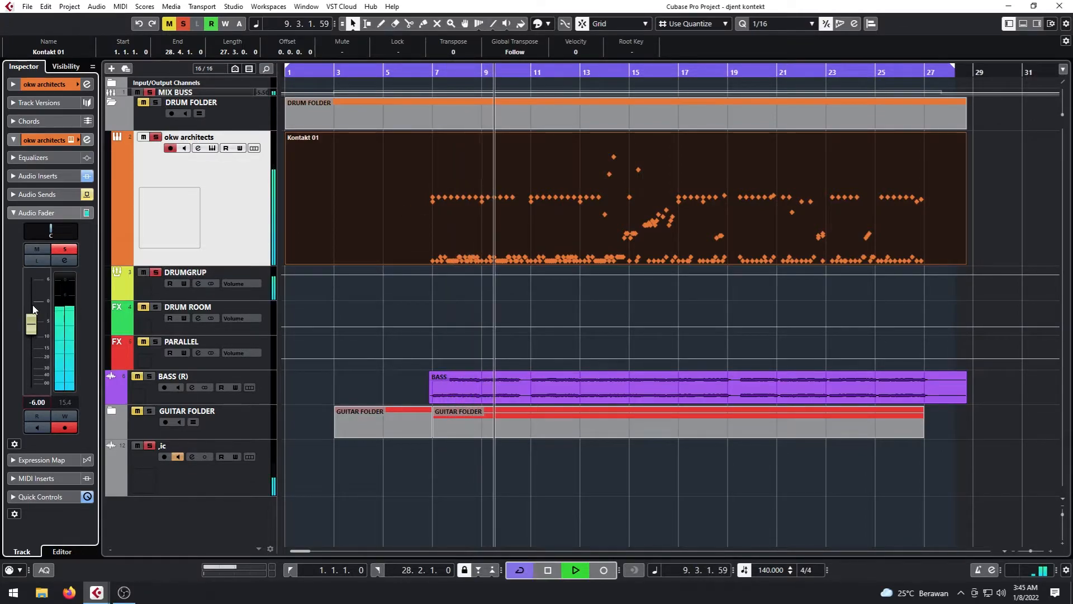
pyautogui.press('space')
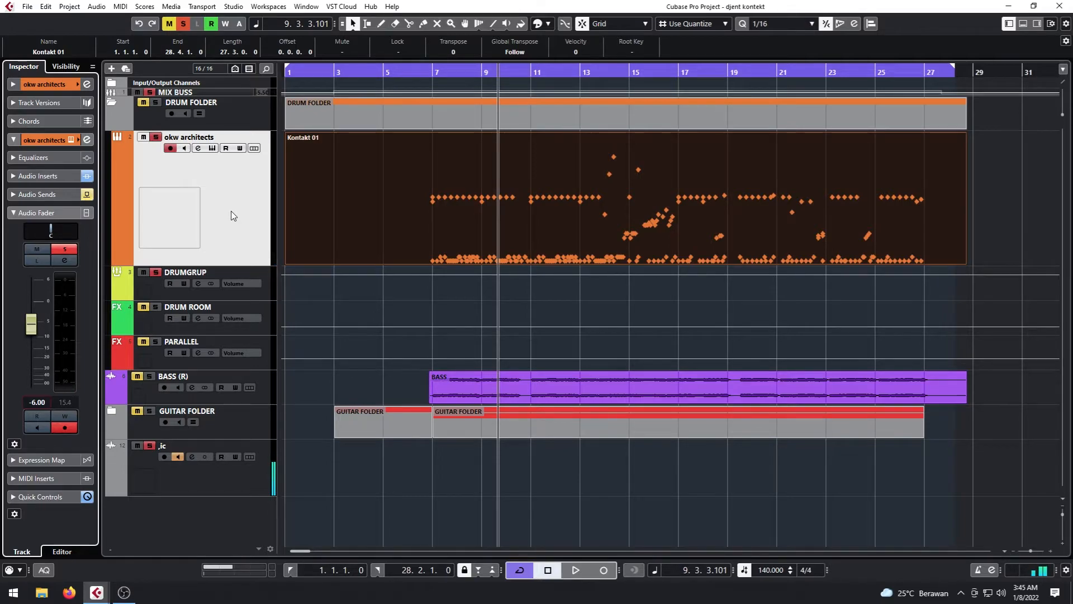
# Activate the okw architects track's send to PARALLEL and move the PARALLEL track above DRUM ROOM
pyautogui.click(177, 288)
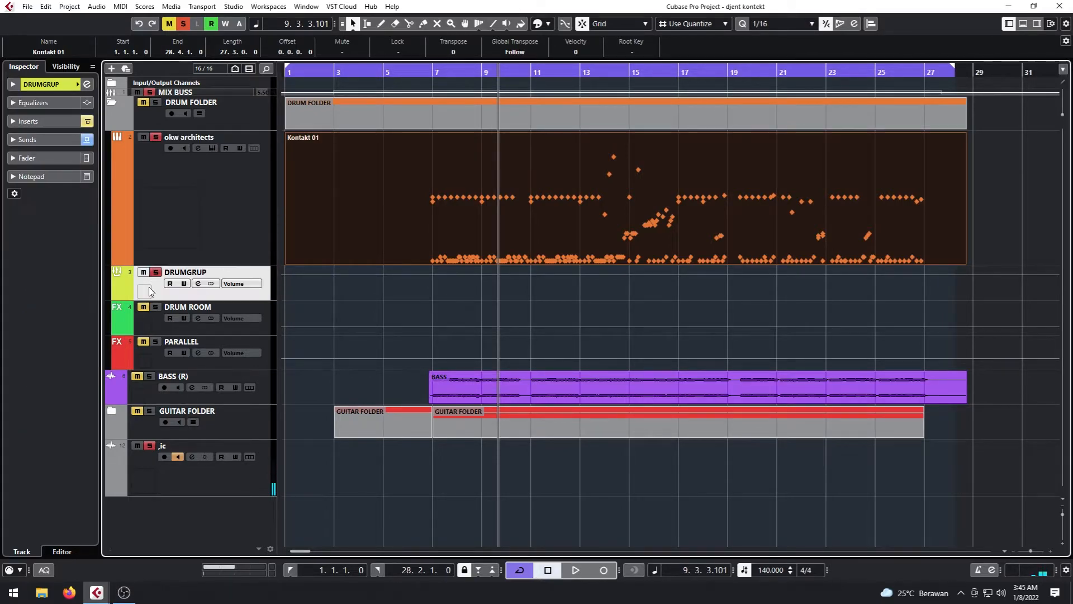
pyautogui.click(212, 245)
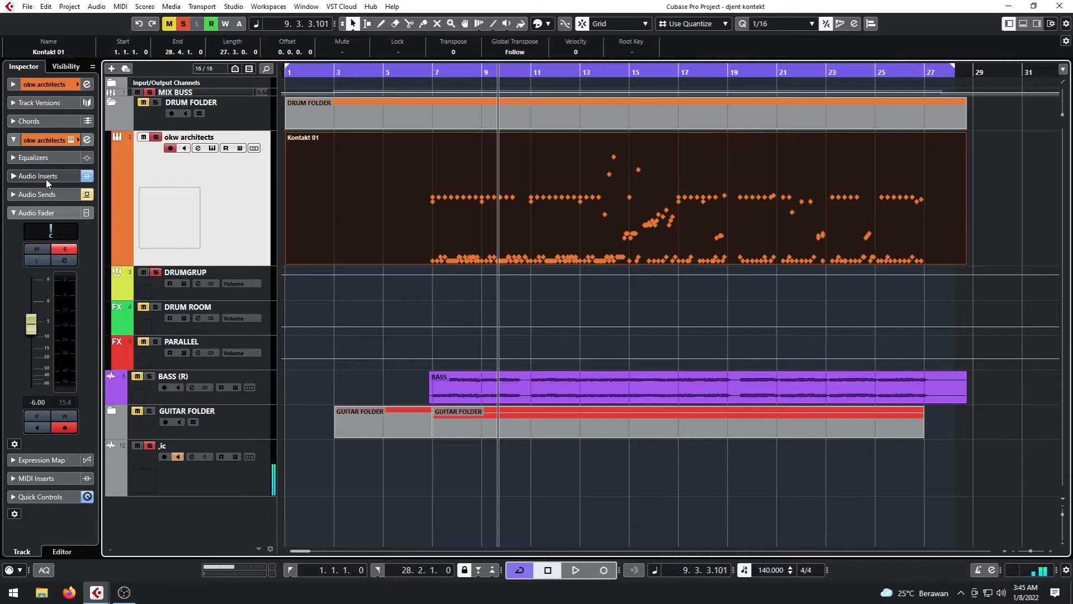
pyautogui.click(58, 192)
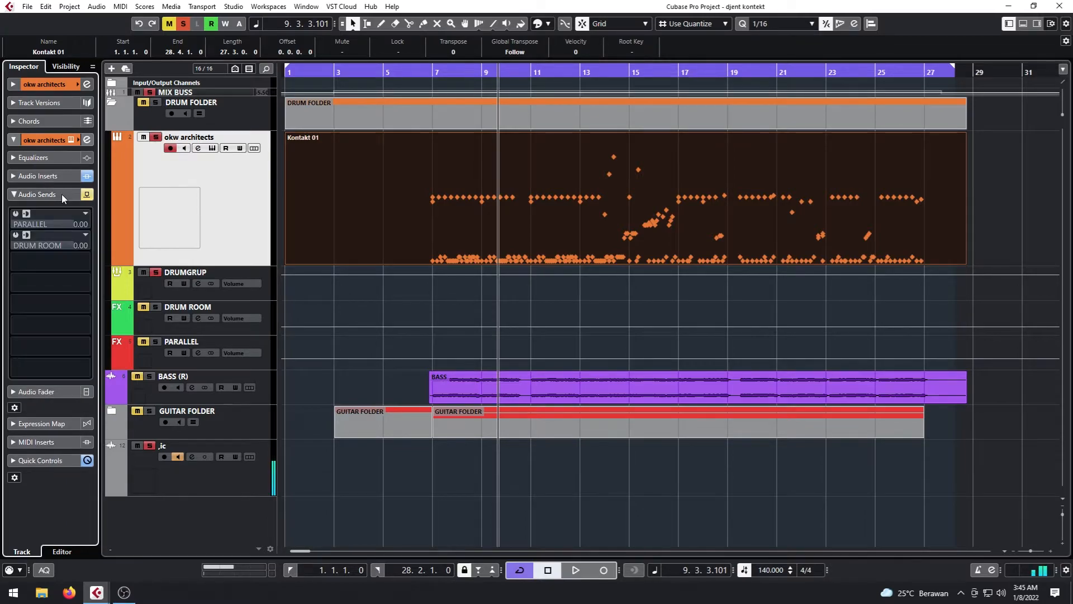
pyautogui.click(16, 214)
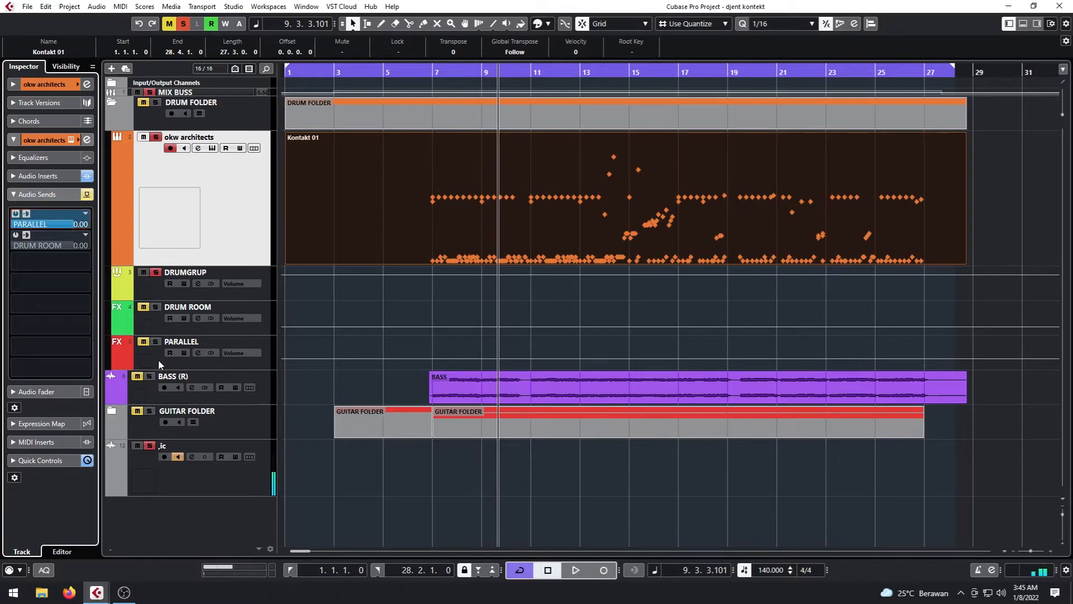
pyautogui.moveTo(159, 365); pyautogui.dragTo(194, 285)
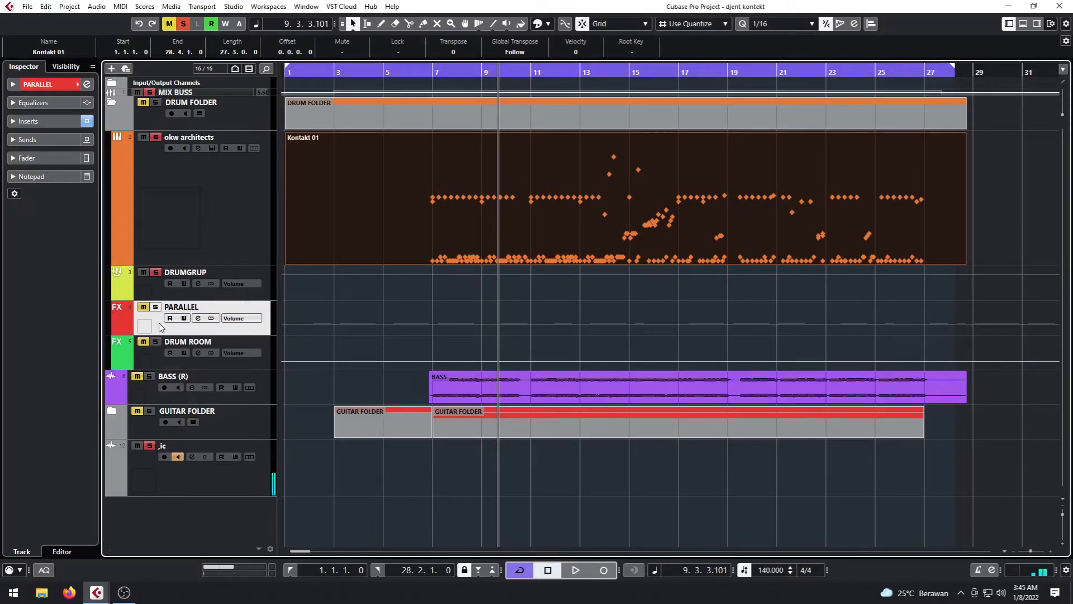
pyautogui.click(168, 254)
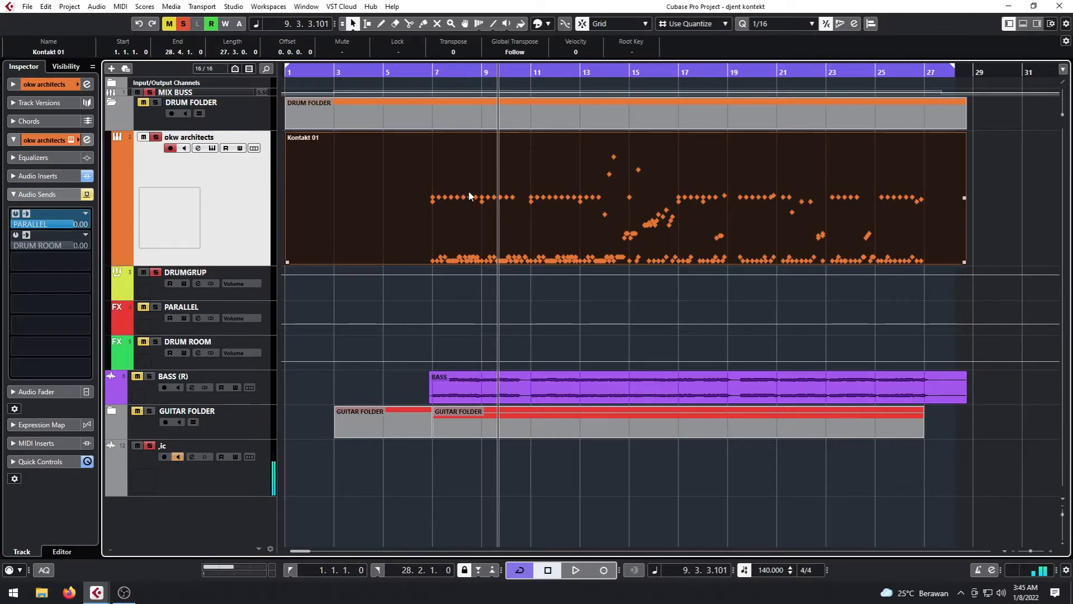
# Play the drums from just before bar 7 with the PARALLEL track muted, and stop playback
pyautogui.click(427, 73)
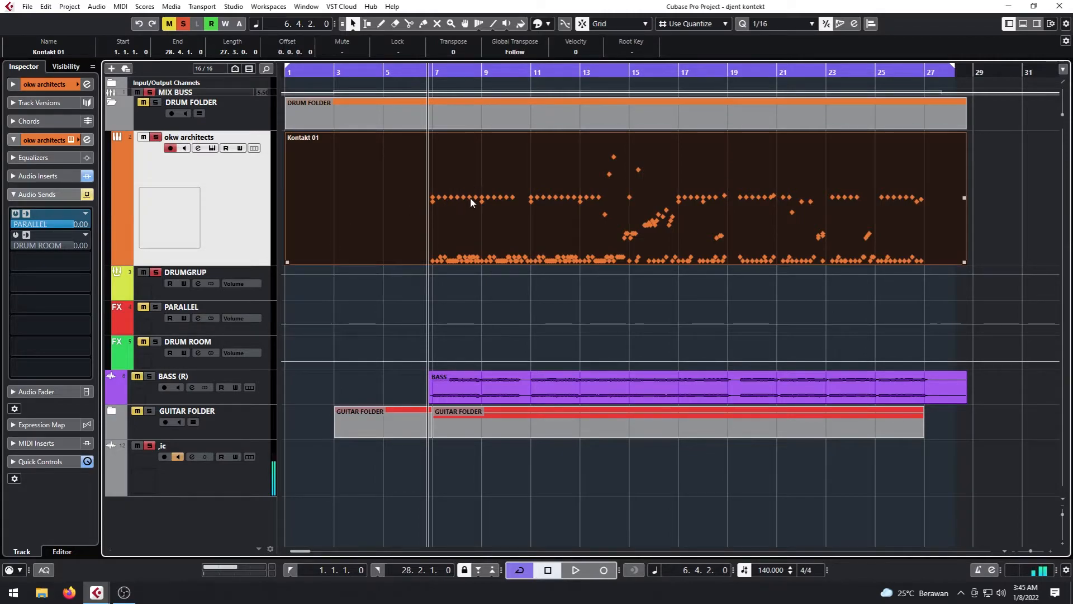
pyautogui.press('space')
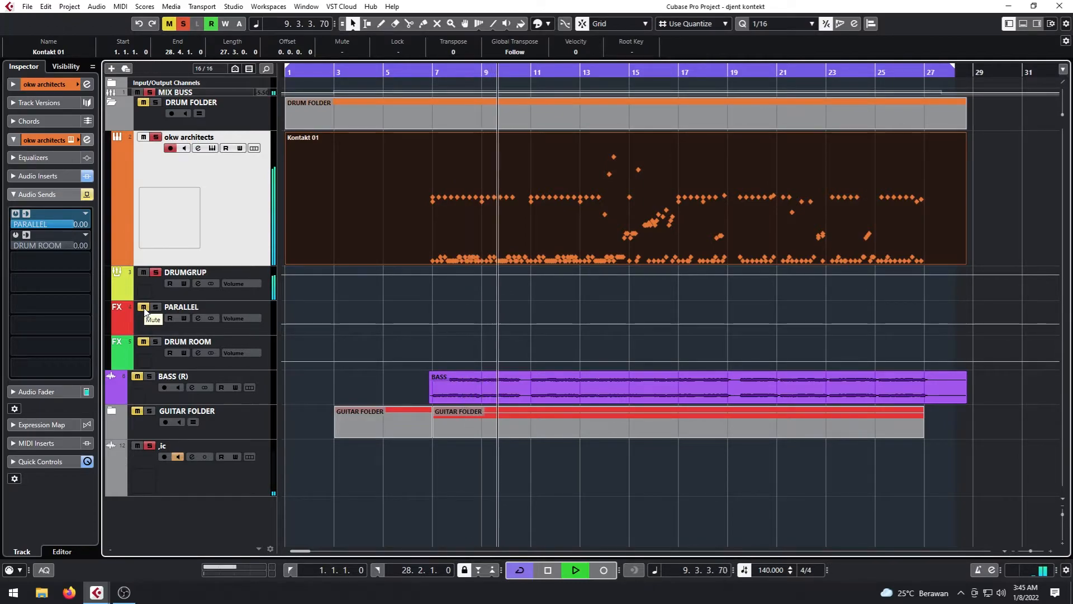
pyautogui.press('space')
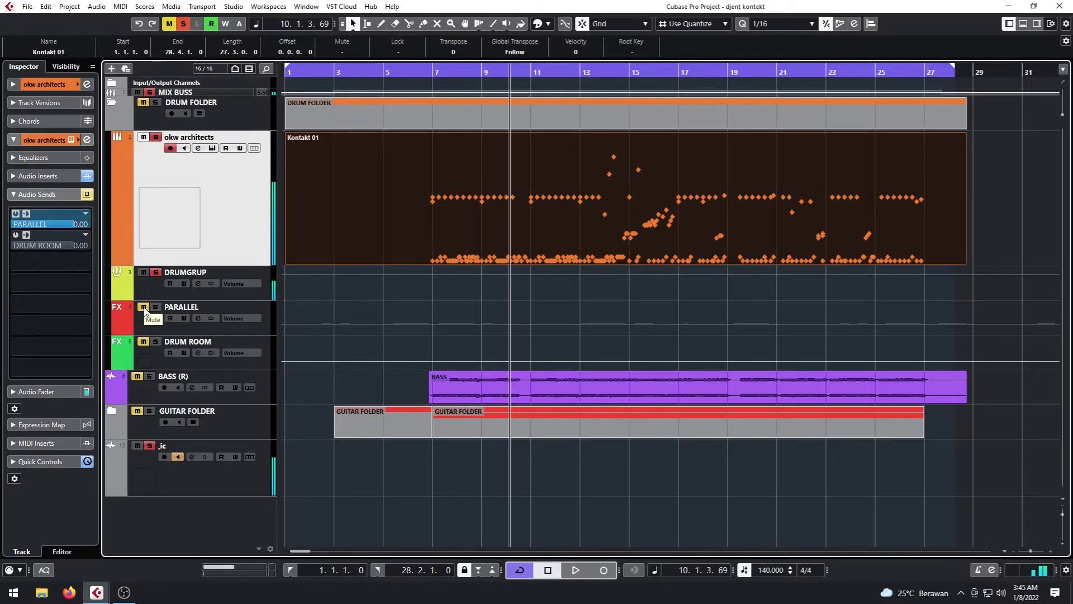
# Unmute the PARALLEL track, compare the playing drums with it muted and unmuted, leave it unmuted and stop playback
pyautogui.click(143, 307)
pyautogui.press('space')
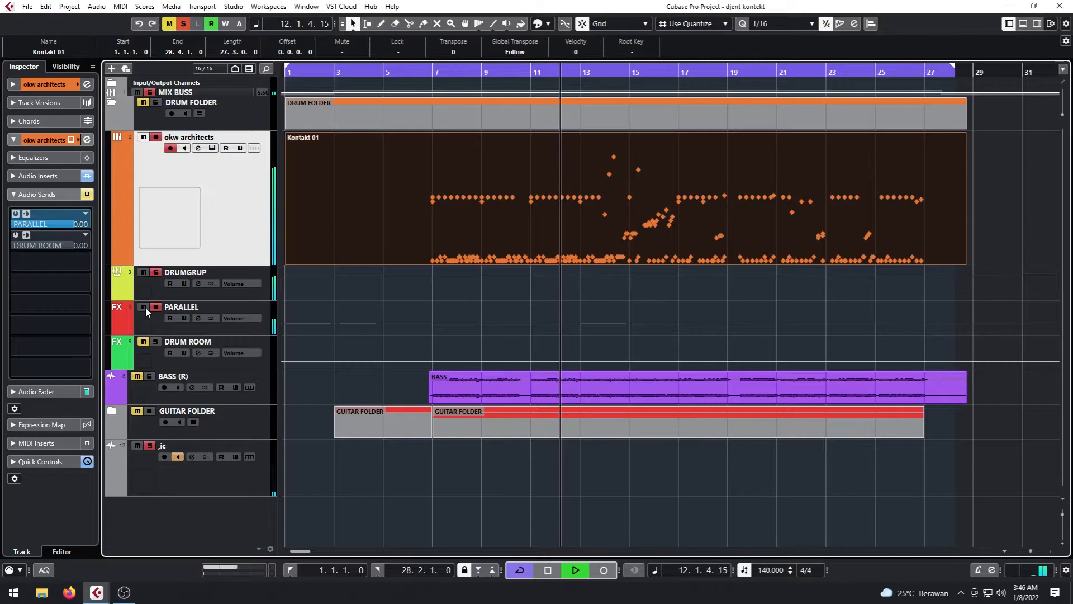
pyautogui.click(143, 307)
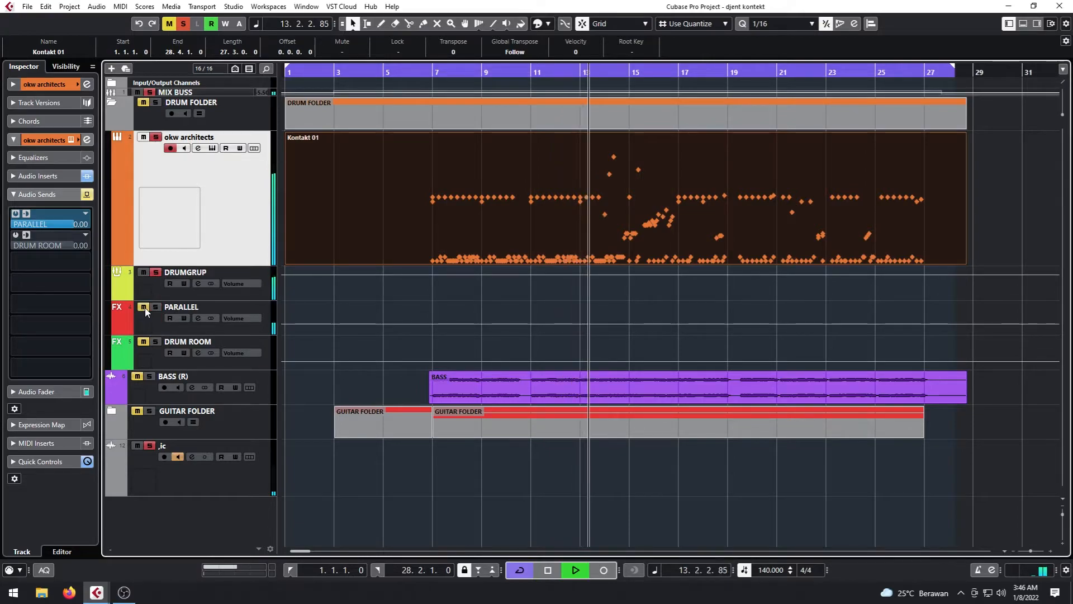
pyautogui.click(144, 307)
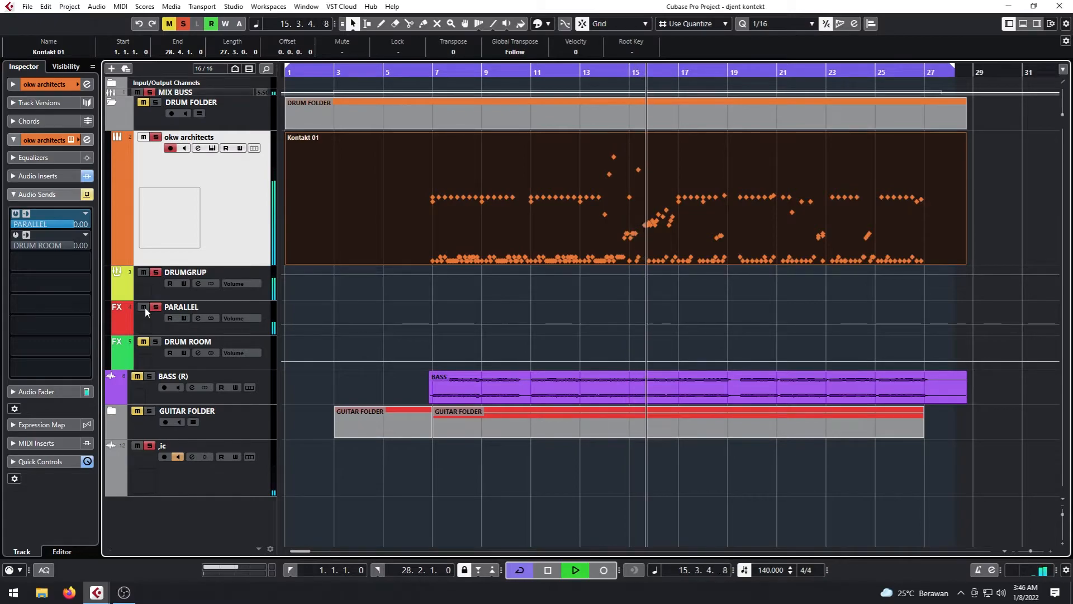
pyautogui.click(143, 307)
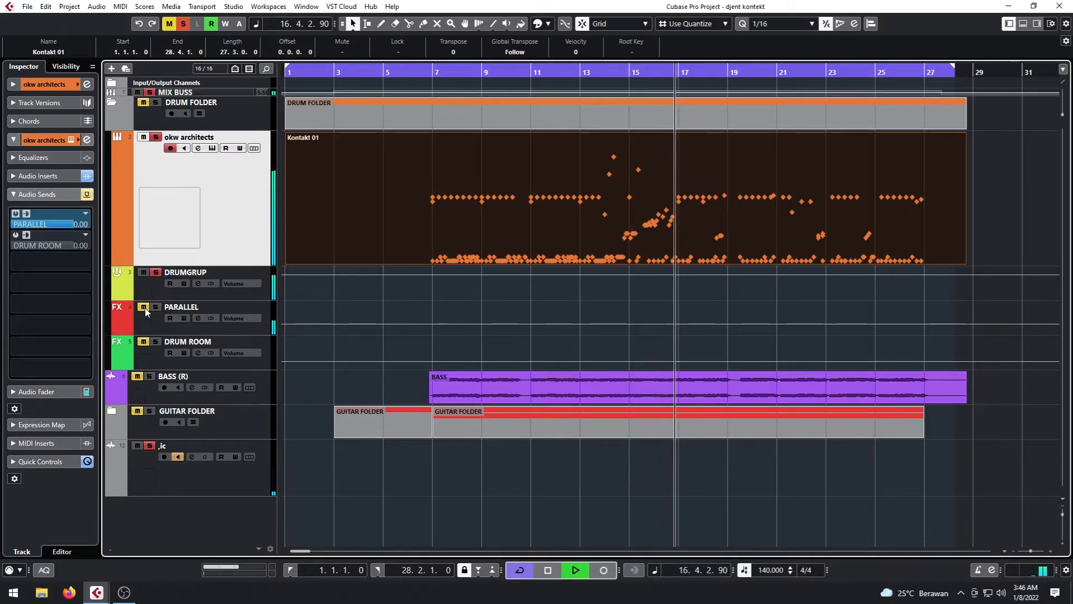
pyautogui.click(144, 307)
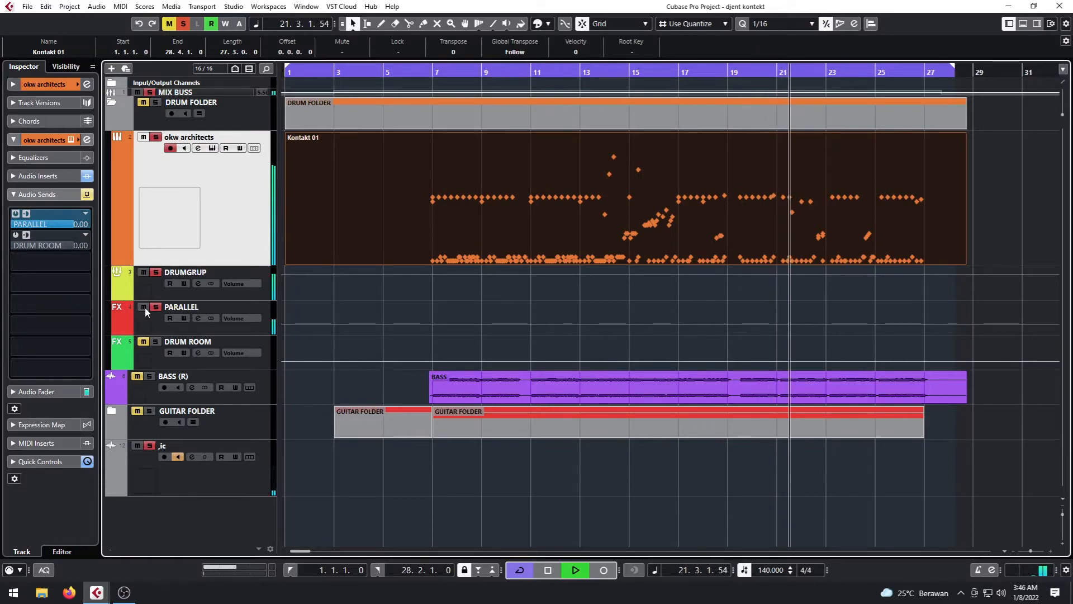
pyautogui.click(143, 307)
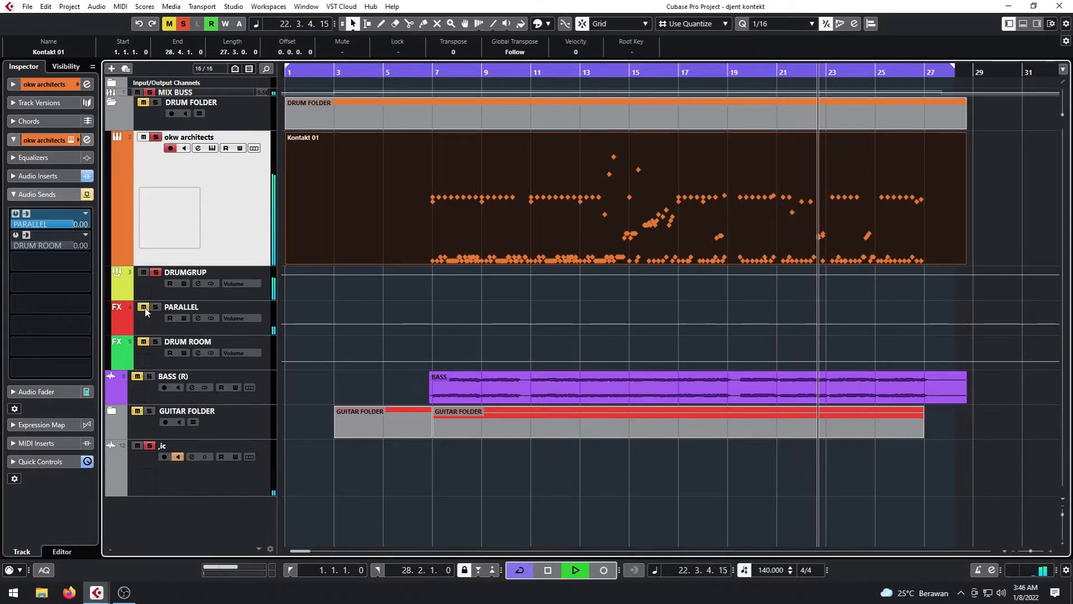
pyautogui.click(144, 306)
pyautogui.press('space')
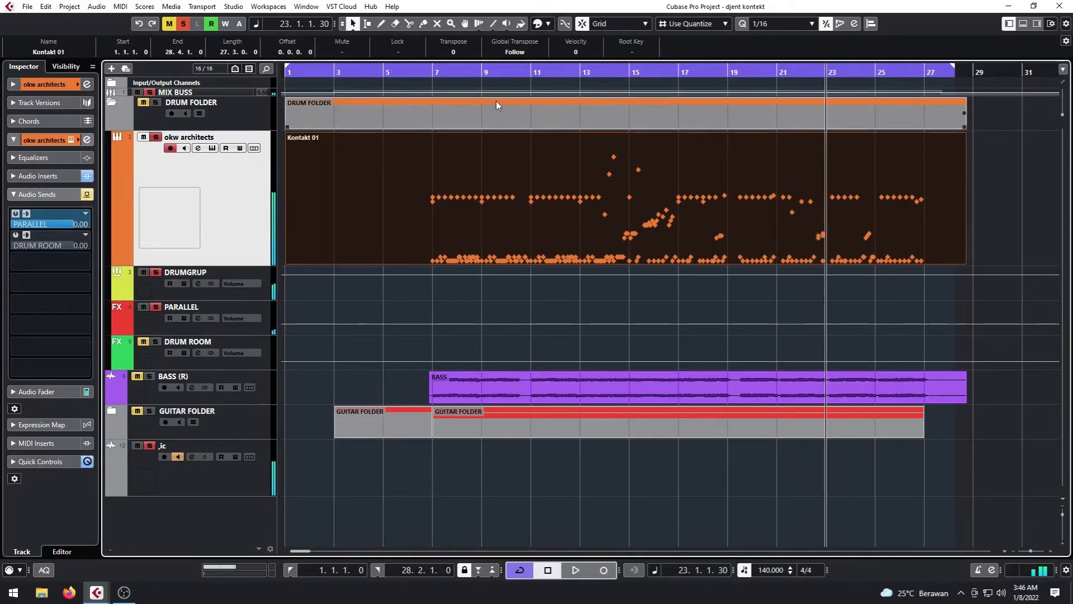
# Return the cursor to bar 7 and examine the okw architects sends and the PARALLEL track's fader and inserts
pyautogui.click(432, 70)
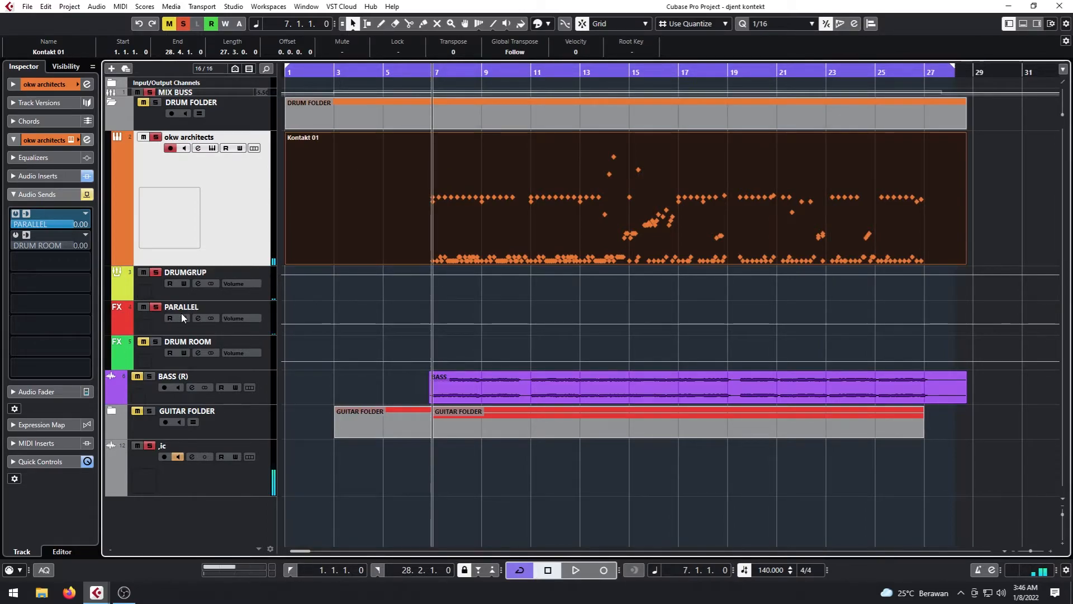
pyautogui.click(144, 330)
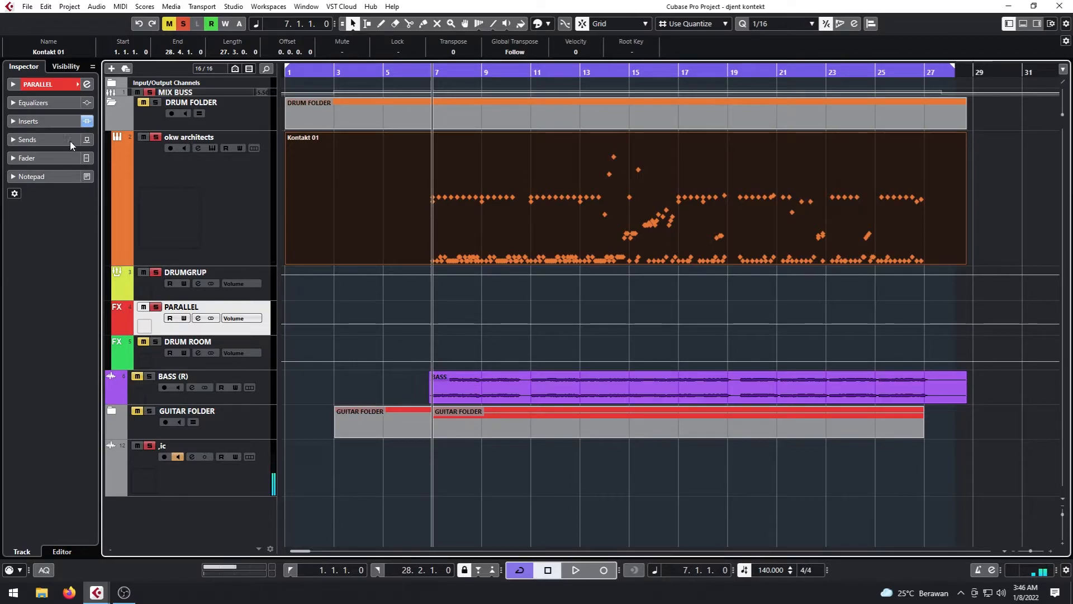
pyautogui.click(204, 216)
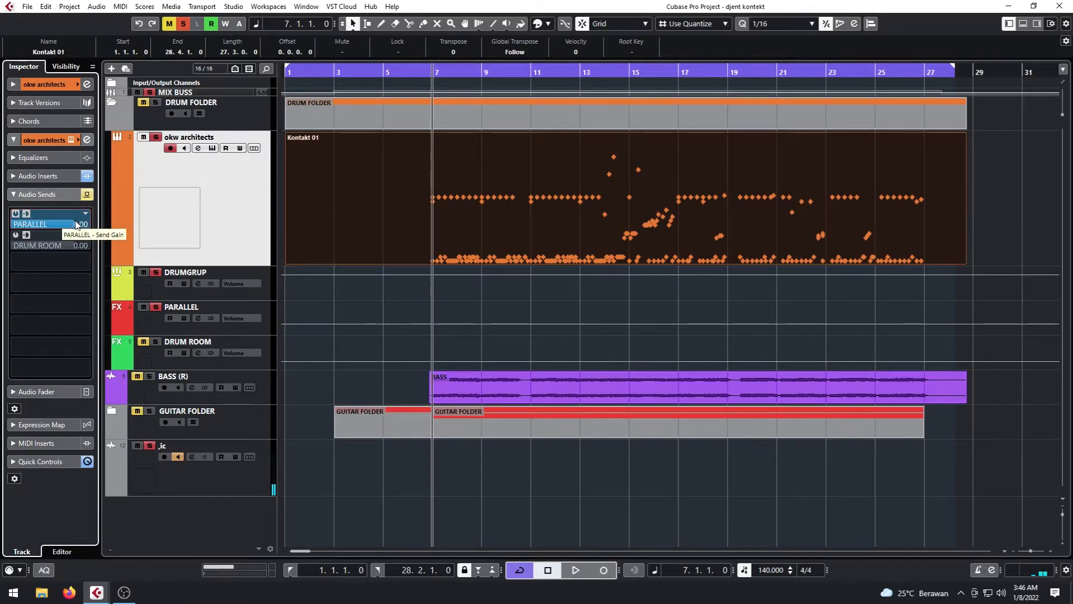
pyautogui.click(141, 322)
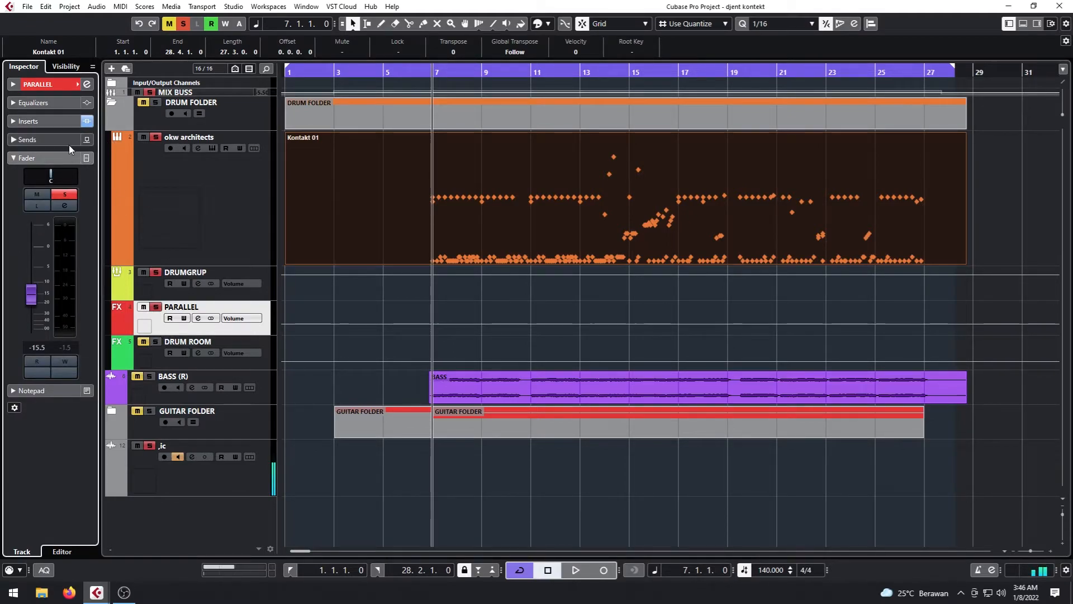
pyautogui.click(58, 122)
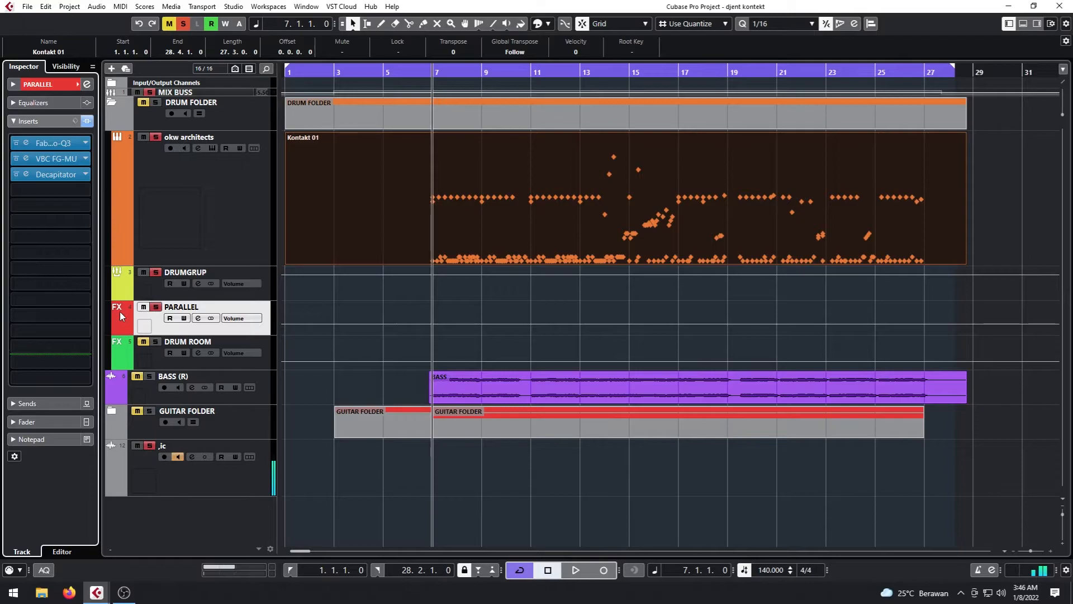
pyautogui.click(202, 251)
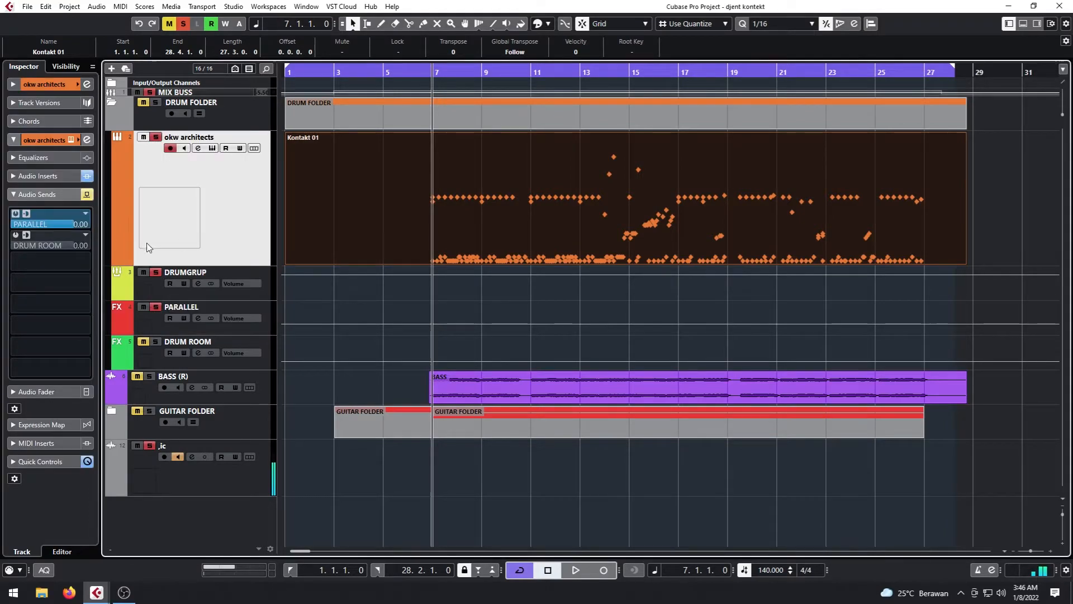
# Open the FabFilter Pro-Q 3 insert on the PARALLEL track and set its low cut frequency to 95 Hz
pyautogui.click(150, 312)
pyautogui.click(32, 143)
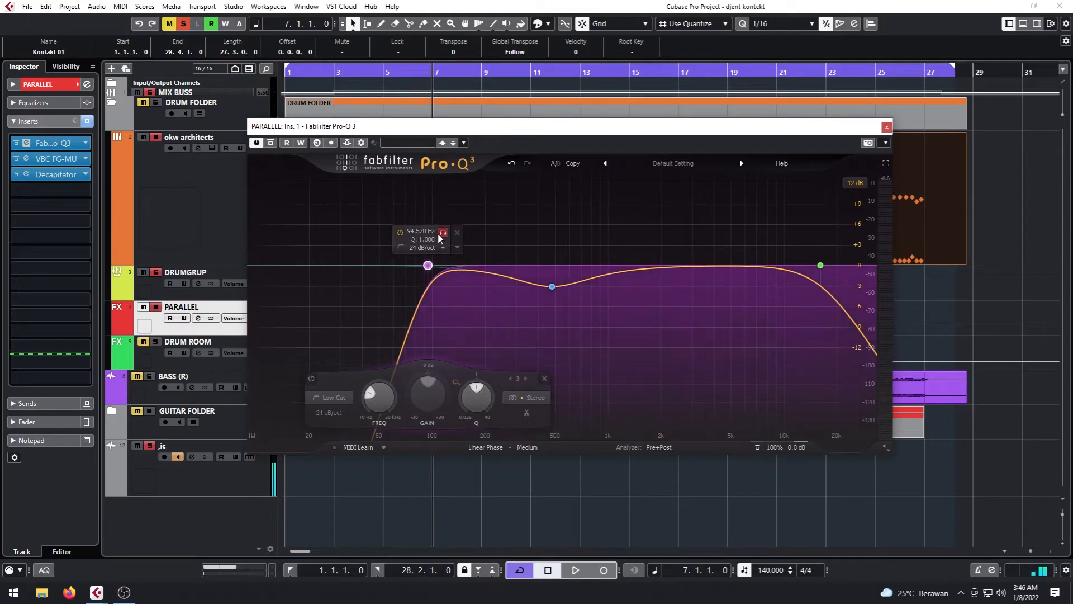
pyautogui.doubleClick(422, 231)
pyautogui.write('95')
pyautogui.press('Return')
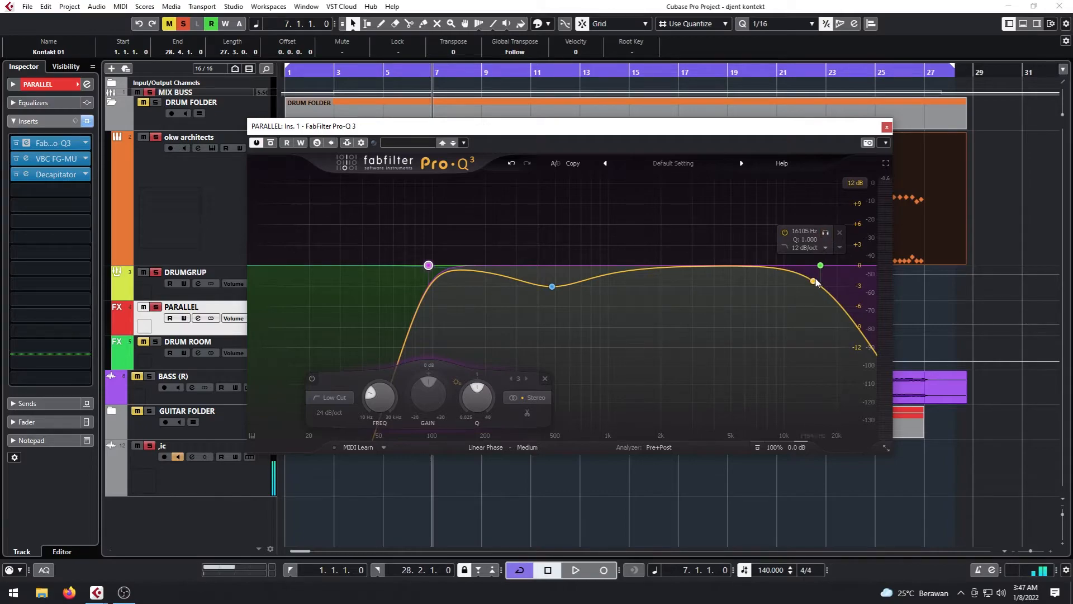
# Set the high cut frequency of the PARALLEL track's Pro-Q 3 to 16000 Hz
pyautogui.click(823, 261)
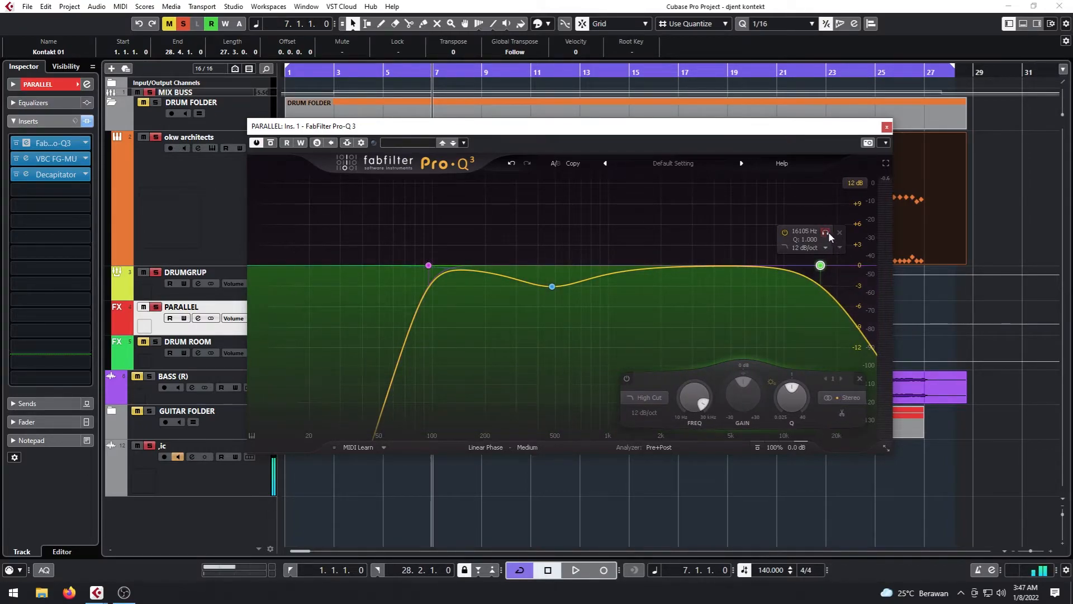
pyautogui.doubleClick(805, 231)
pyautogui.write('16000')
pyautogui.press('Return')
pyautogui.moveTo(428, 262)
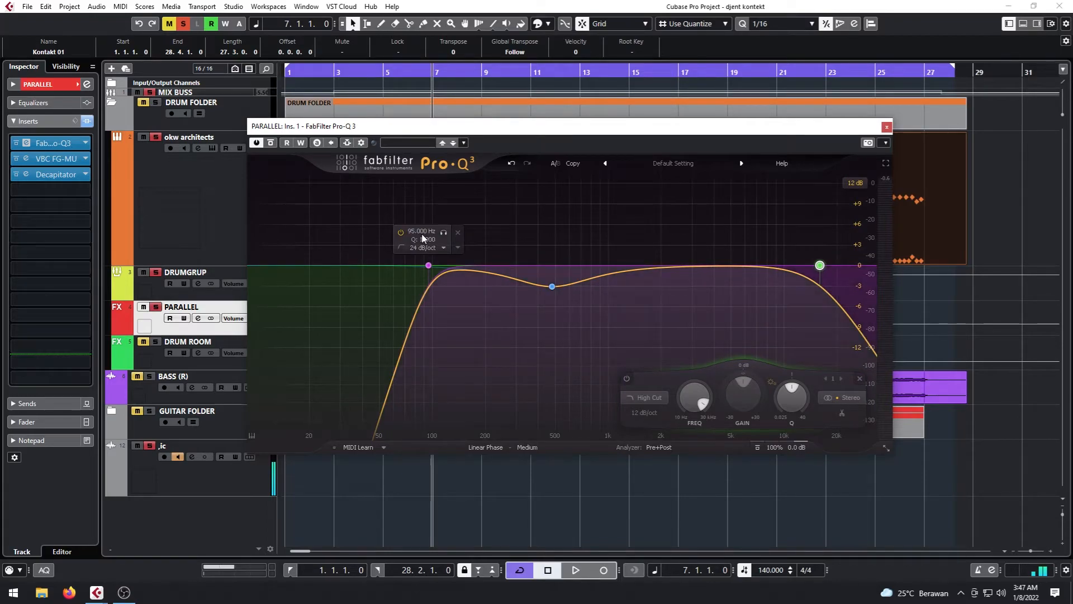
# Check the Pro-Q 3 mid cut, close it, and examine the VBC FG-MU compressor's input, threshold, make-up, attack and release settings on the PARALLEL track
pyautogui.moveTo(544, 285)
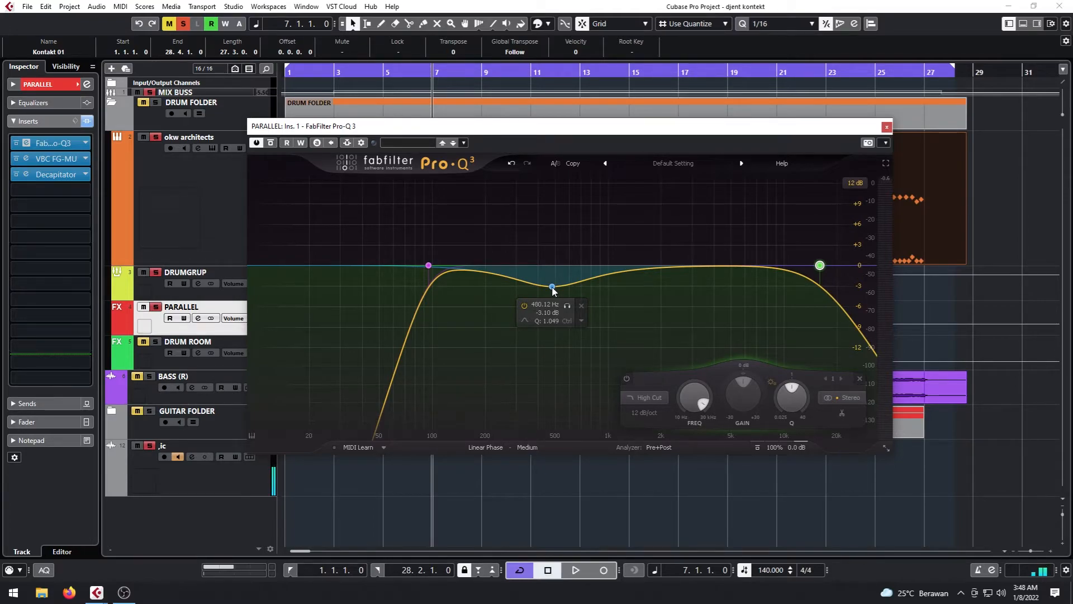
pyautogui.click(887, 127)
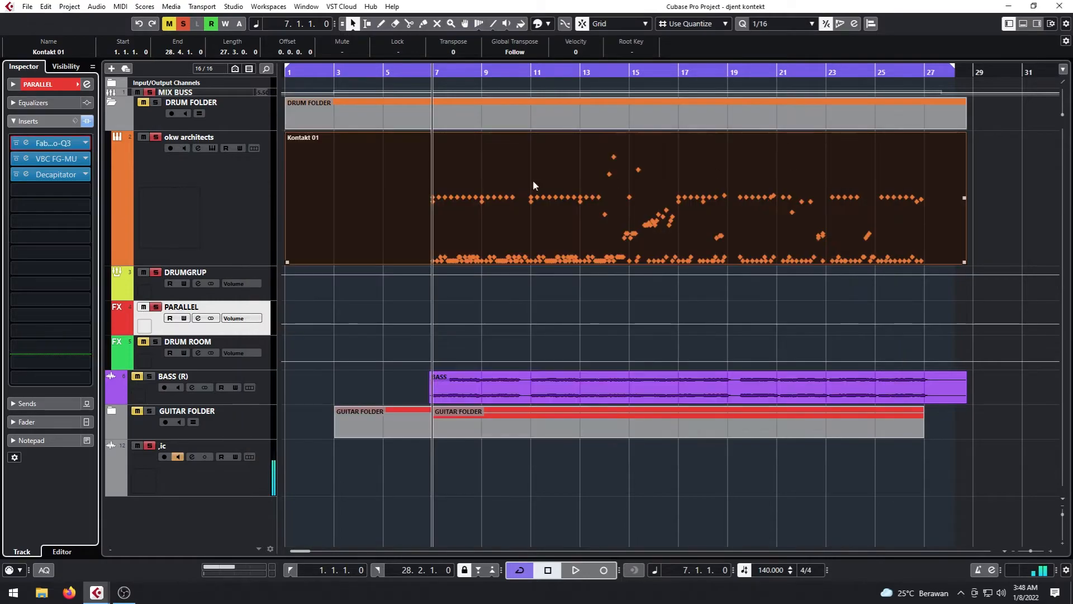
pyautogui.click(29, 159)
pyautogui.moveTo(597, 185); pyautogui.dragTo(592, 129)
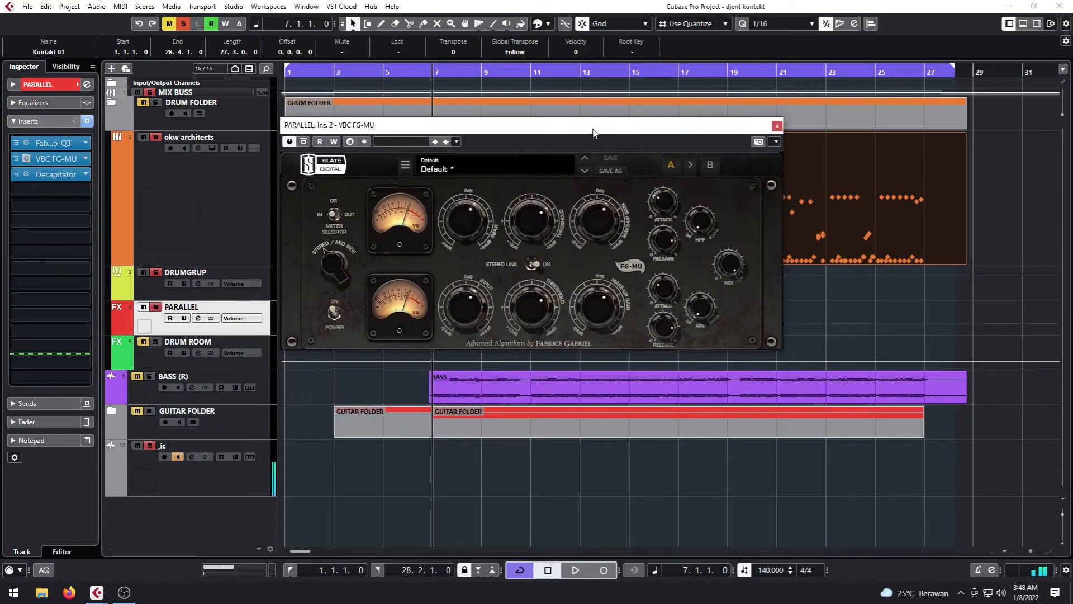
pyautogui.click(463, 230)
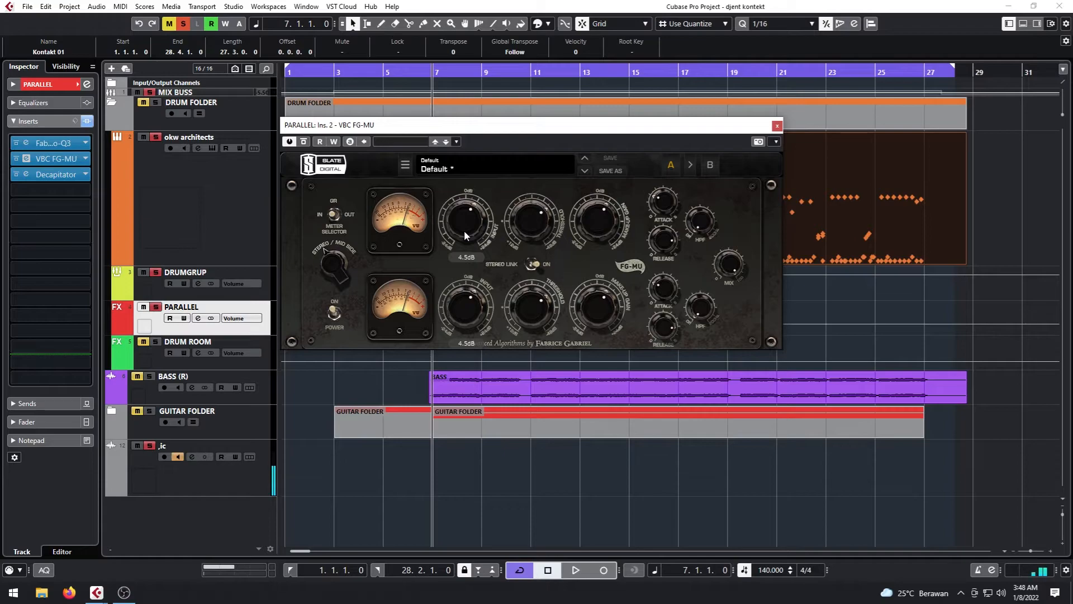
pyautogui.click(530, 236)
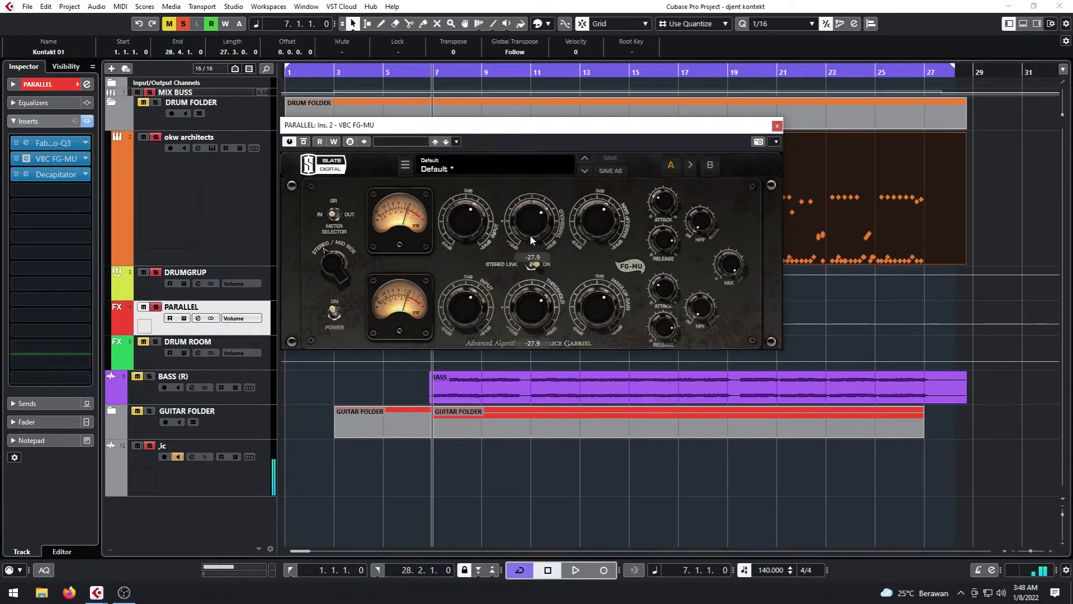
pyautogui.moveTo(596, 226)
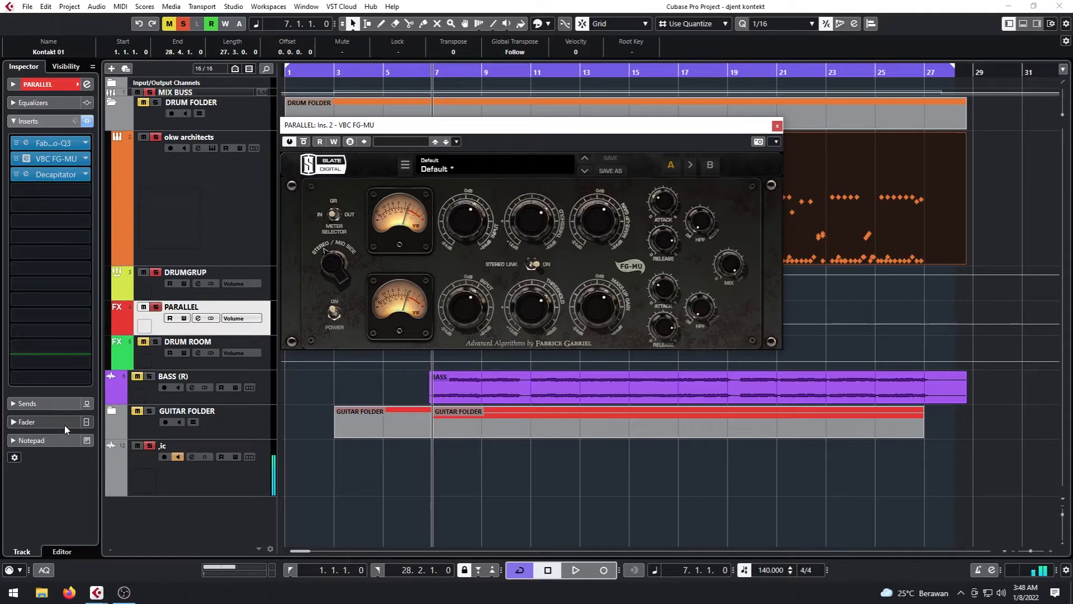
pyautogui.moveTo(663, 199)
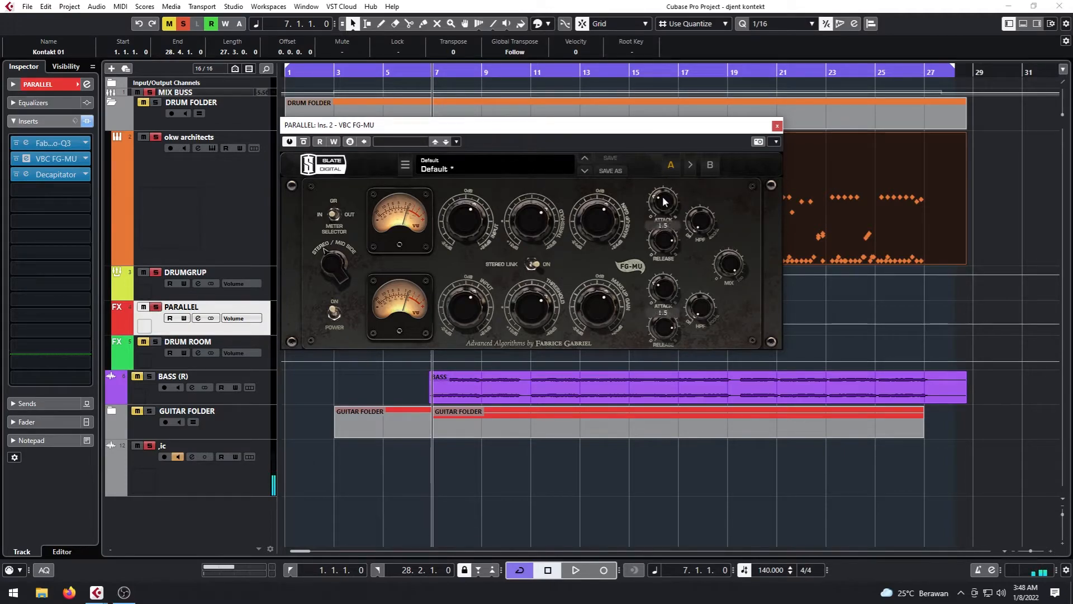
pyautogui.moveTo(662, 243)
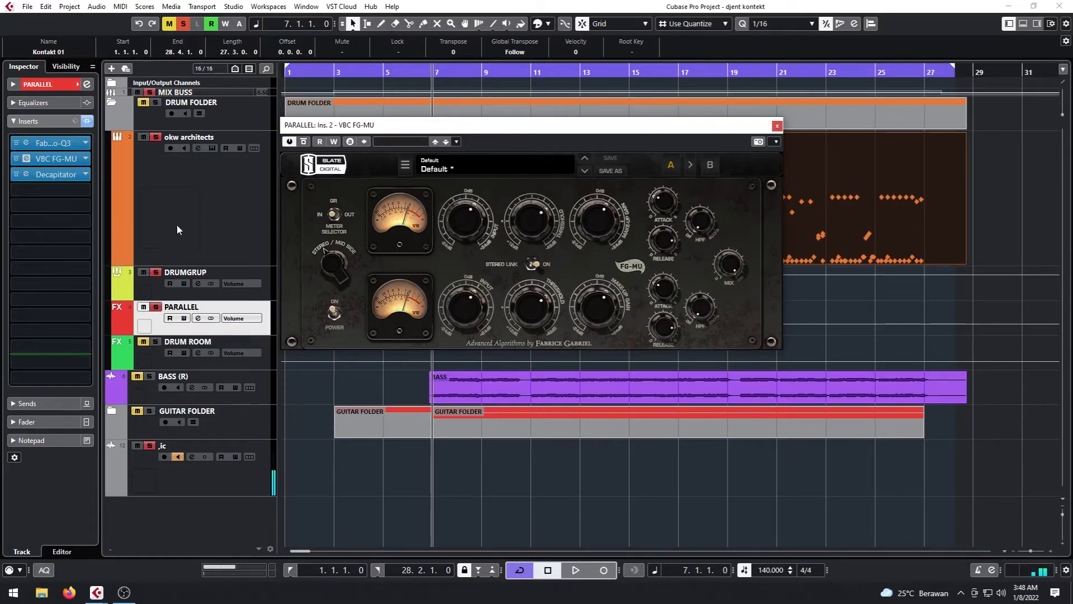
# Pull the okw architects fader all the way down and play the drums through the PARALLEL track alone
pyautogui.click(62, 420)
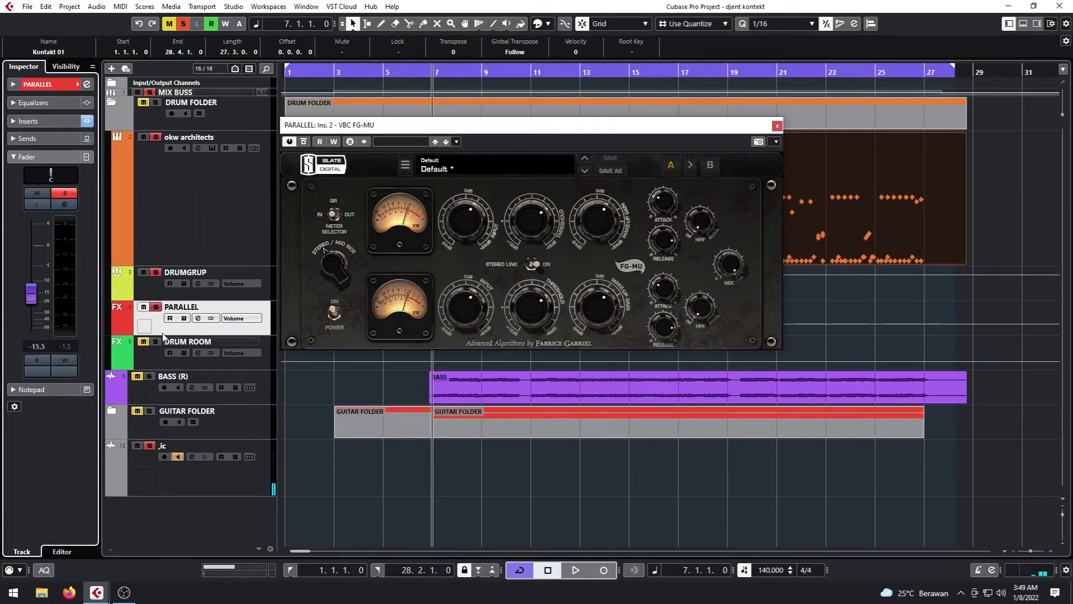
pyautogui.click(202, 192)
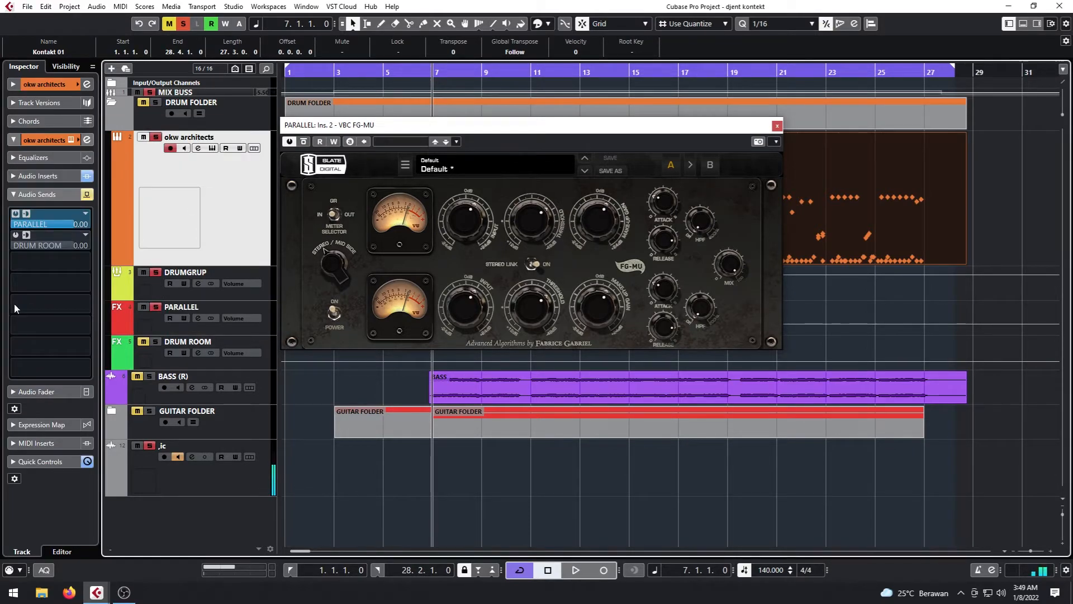
pyautogui.click(65, 390)
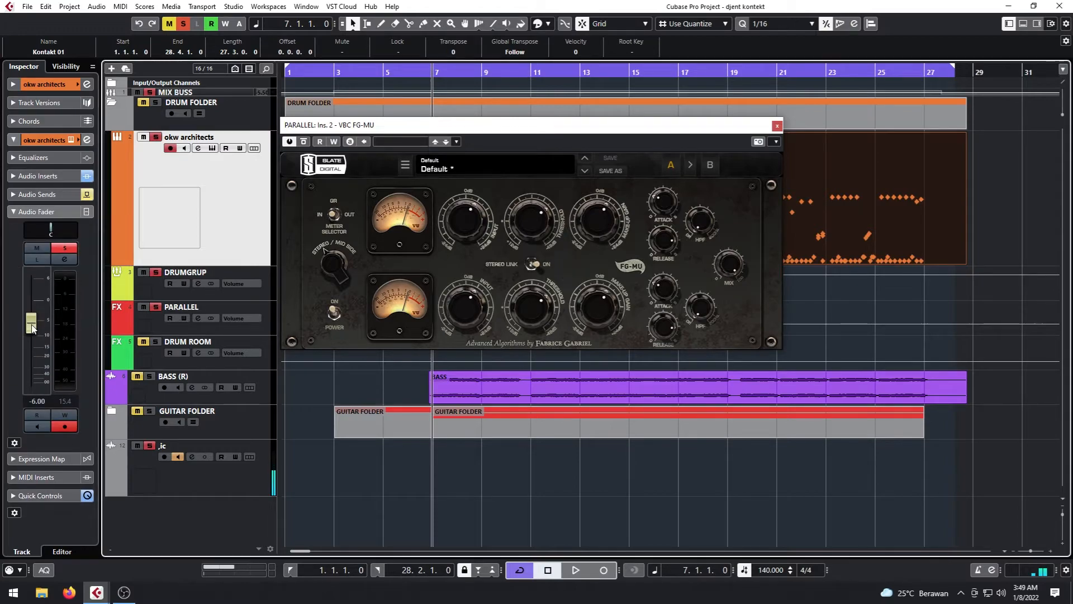
pyautogui.moveTo(32, 324); pyautogui.dragTo(40, 487)
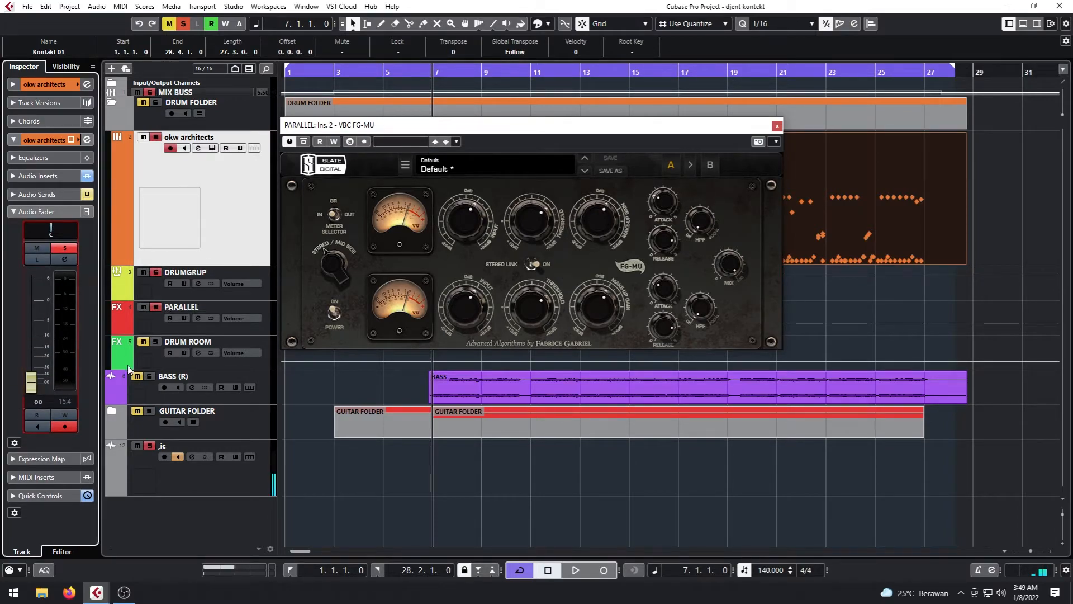
pyautogui.click(151, 326)
pyautogui.press('space')
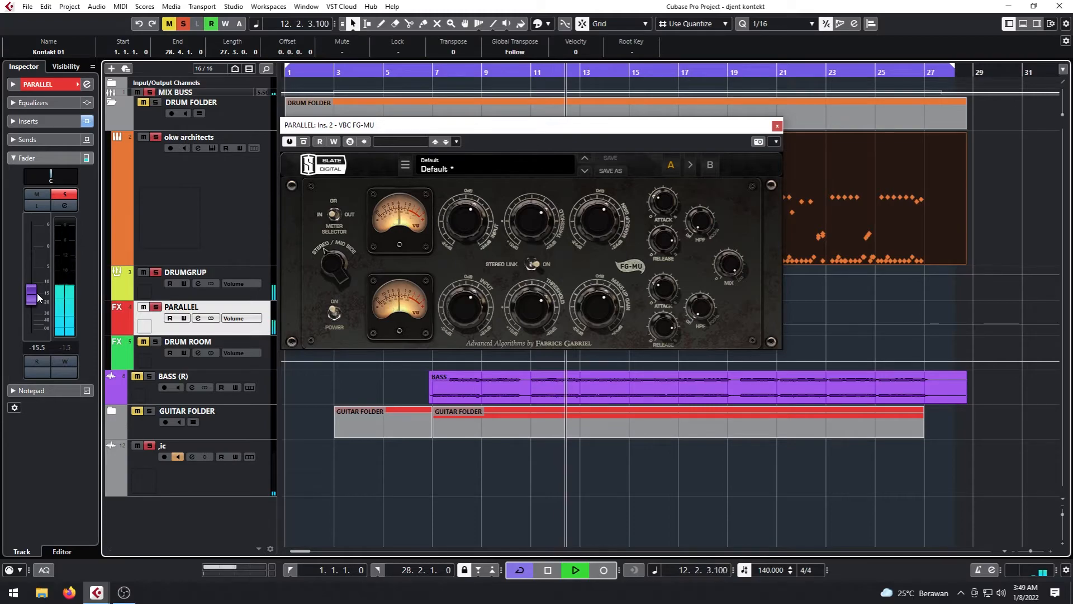
# Set the okw architects fader to -6.00 dB during playback, reselect the PARALLEL track and stop playback
pyautogui.click(197, 209)
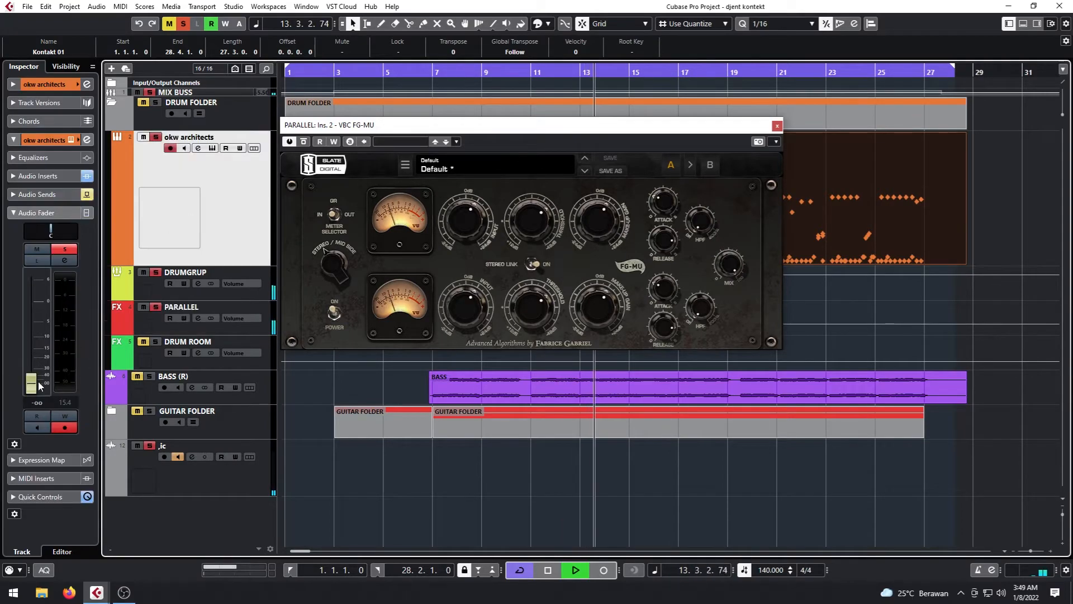
pyautogui.moveTo(38, 381); pyautogui.dragTo(49, 321)
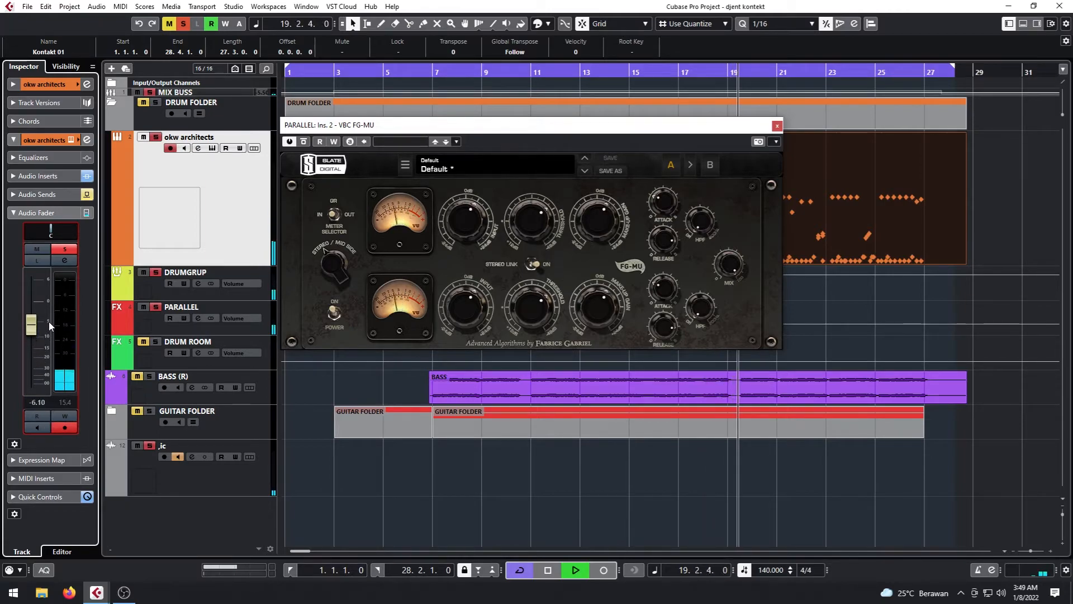
pyautogui.click(44, 403)
pyautogui.write('-6')
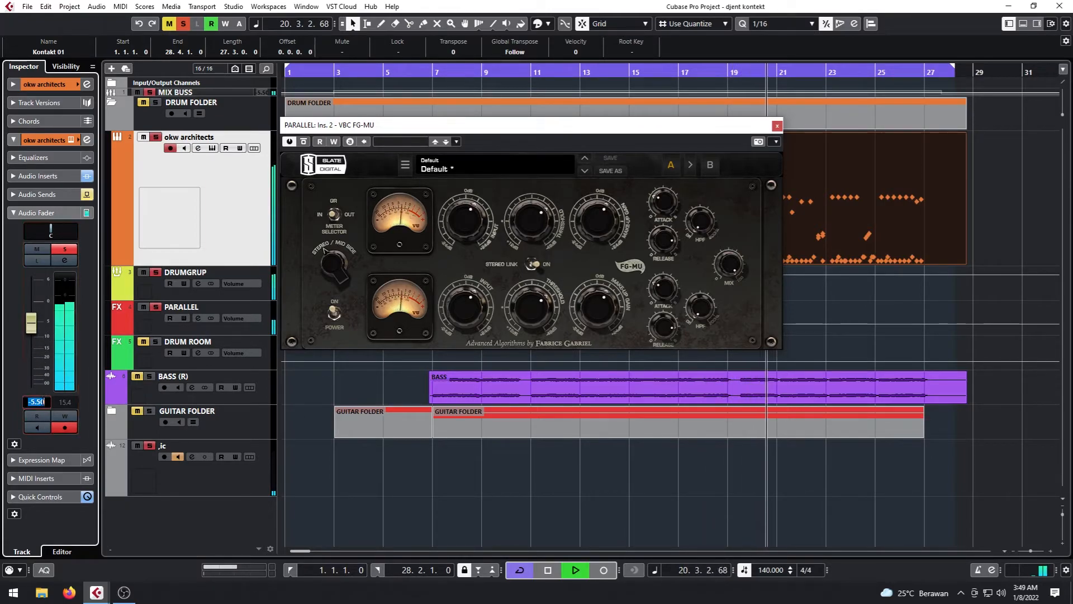
pyautogui.press('Return')
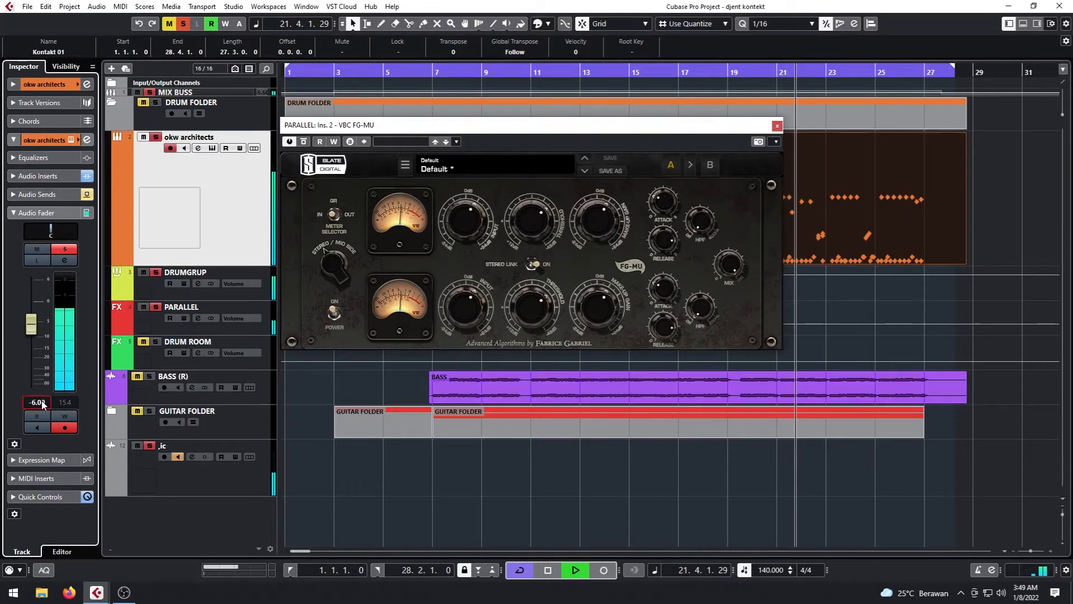
pyautogui.click(158, 328)
pyautogui.press('space')
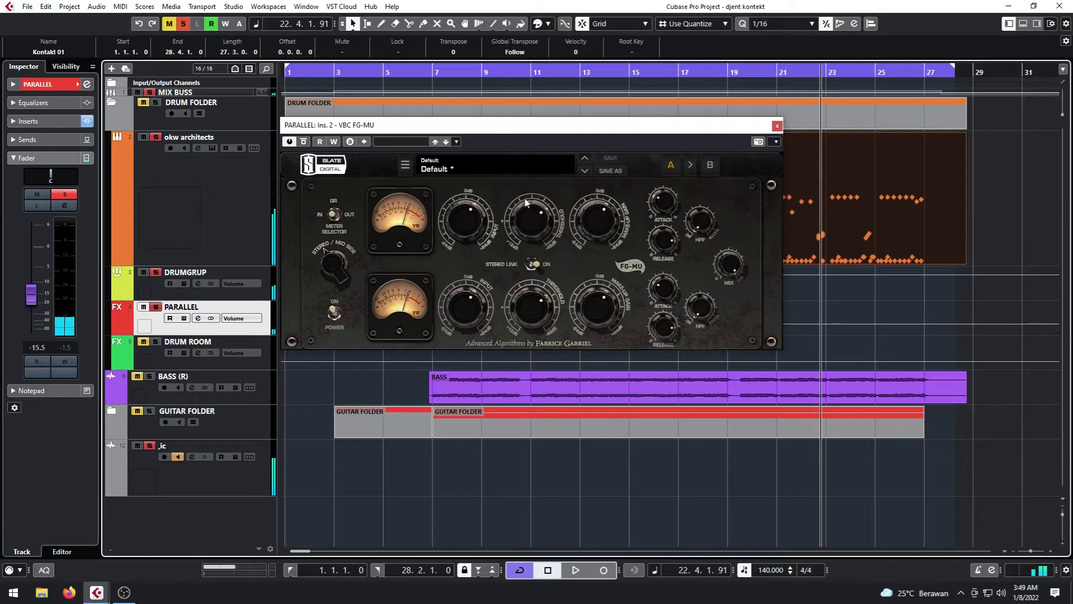
# Play from bar 7, set the PARALLEL fader to -14.7 dB, stop playback and close the VBC FG-MU
pyautogui.click(449, 74)
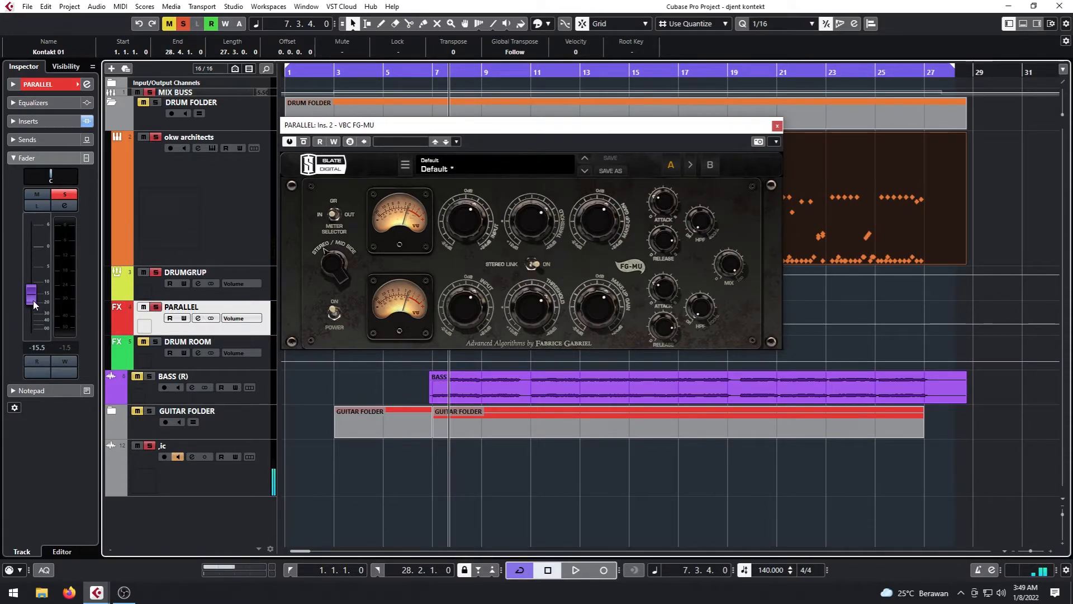
pyautogui.press('space')
pyautogui.moveTo(33, 299)
pyautogui.mouseDown()
pyautogui.moveTo(37, 271)
pyautogui.moveTo(43, 304)
pyautogui.mouseUp()
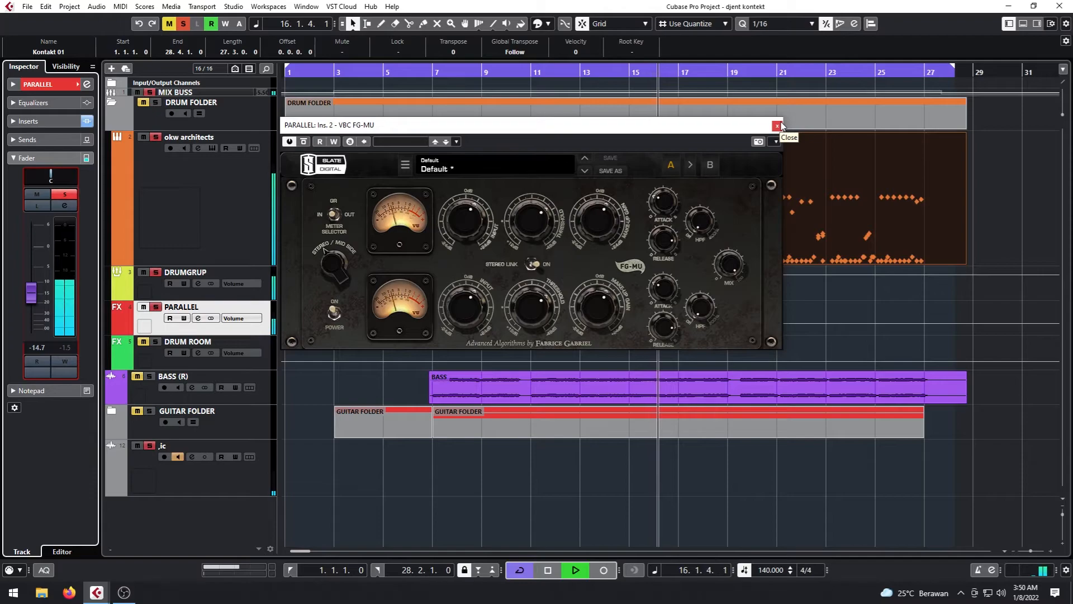
pyautogui.press('space')
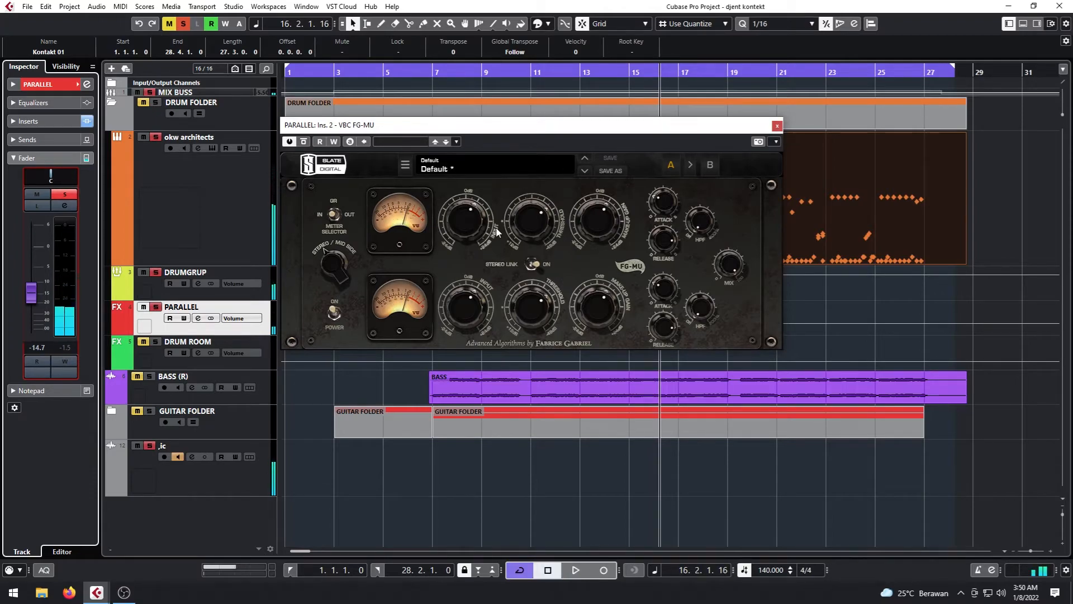
pyautogui.click(777, 125)
# Activate the DRUM ROOM send on the okw architects track and place the cursor just before bar 7
pyautogui.click(260, 216)
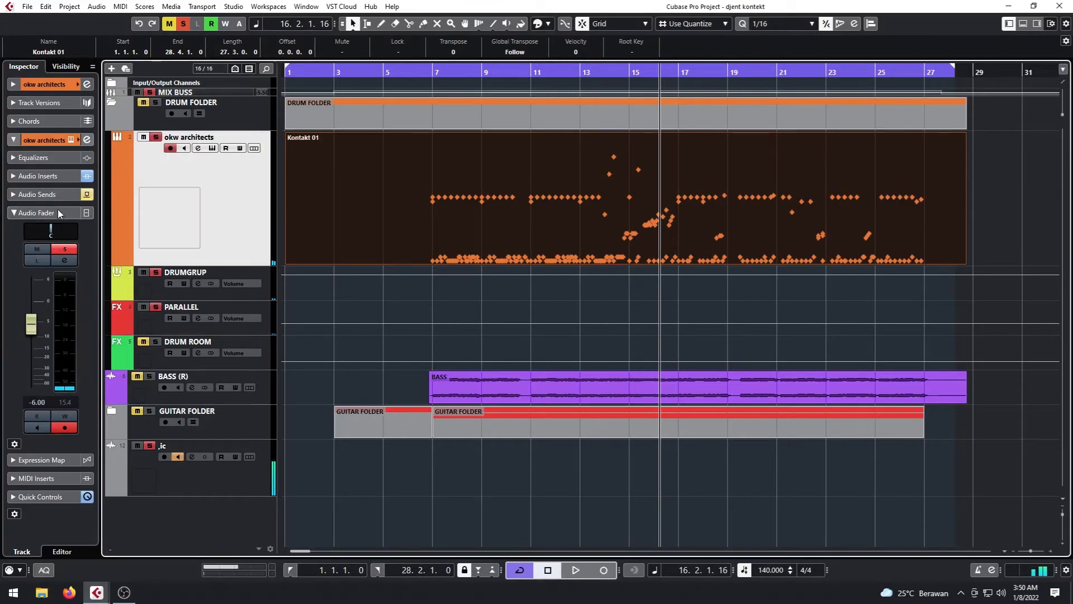
pyautogui.click(55, 194)
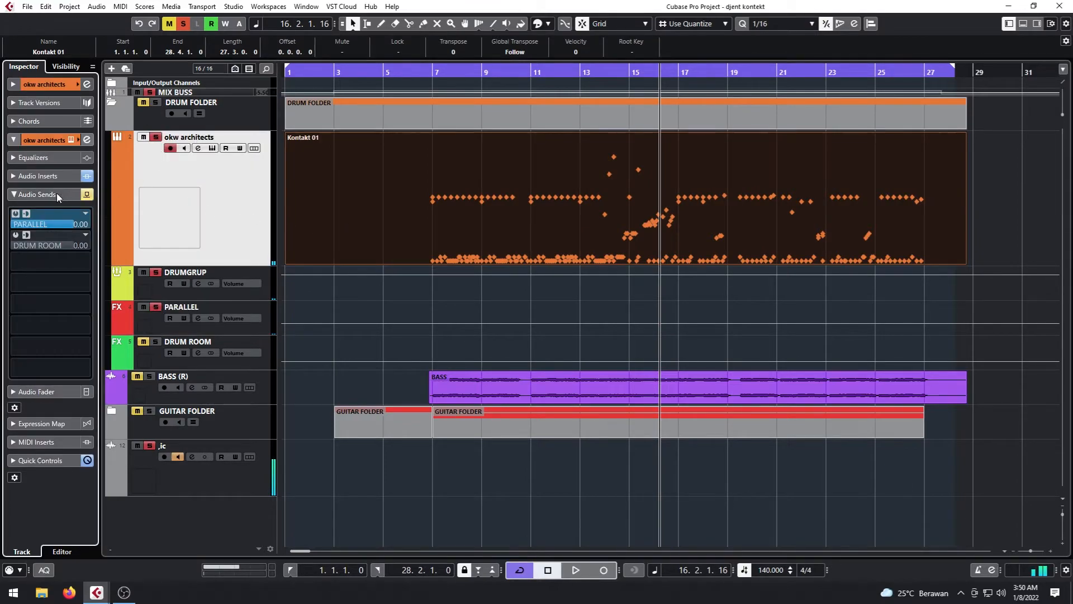
pyautogui.click(15, 236)
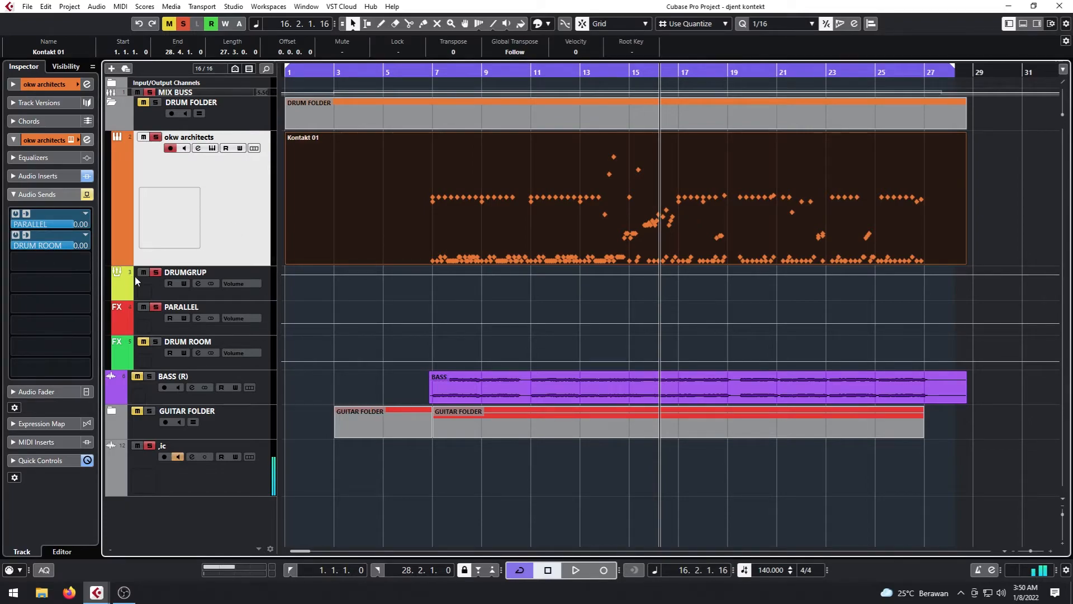
pyautogui.click(426, 70)
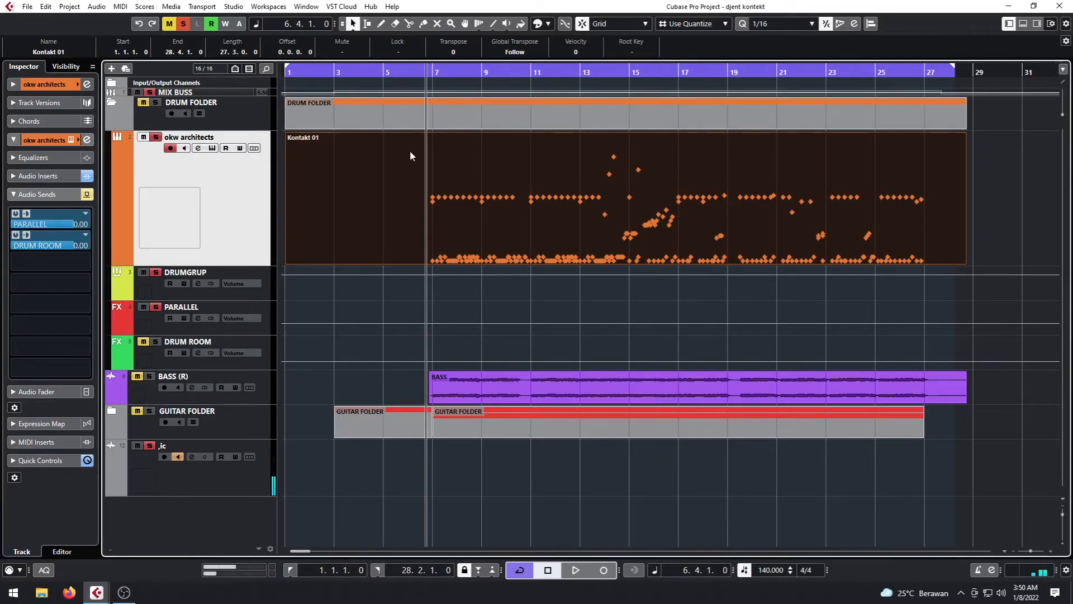
# Select the DRUM ROOM track, unmute and solo it, and mute it again
pyautogui.click(145, 356)
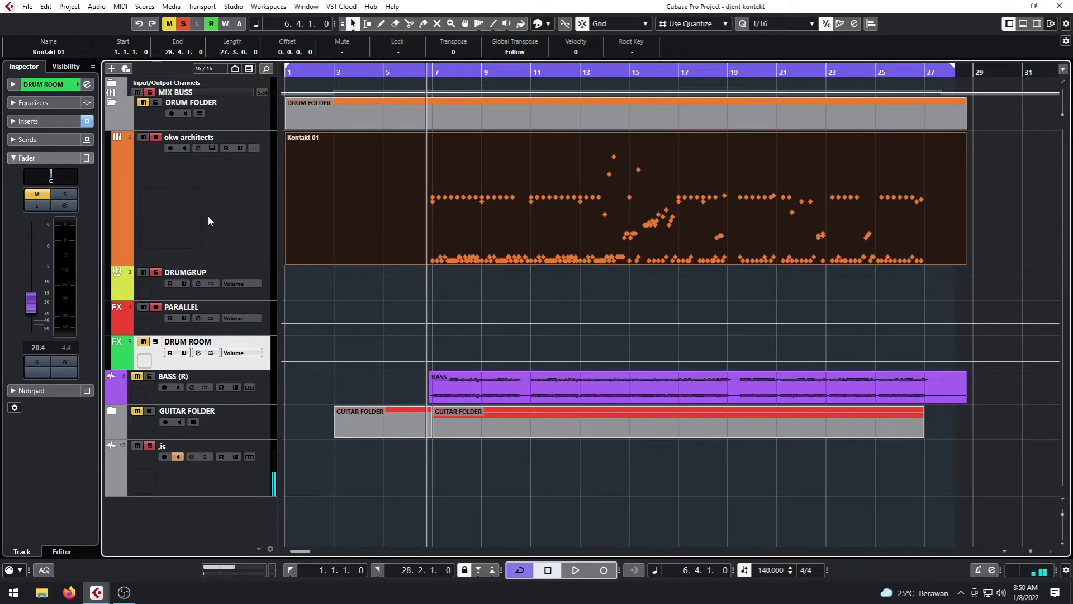
pyautogui.click(143, 341)
pyautogui.click(155, 342)
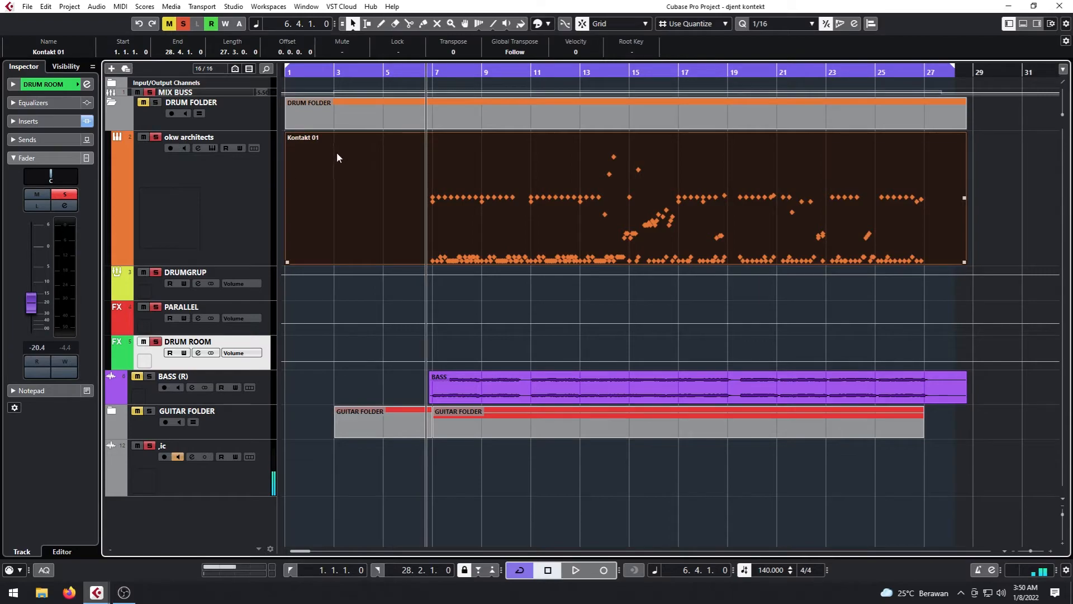
pyautogui.click(144, 342)
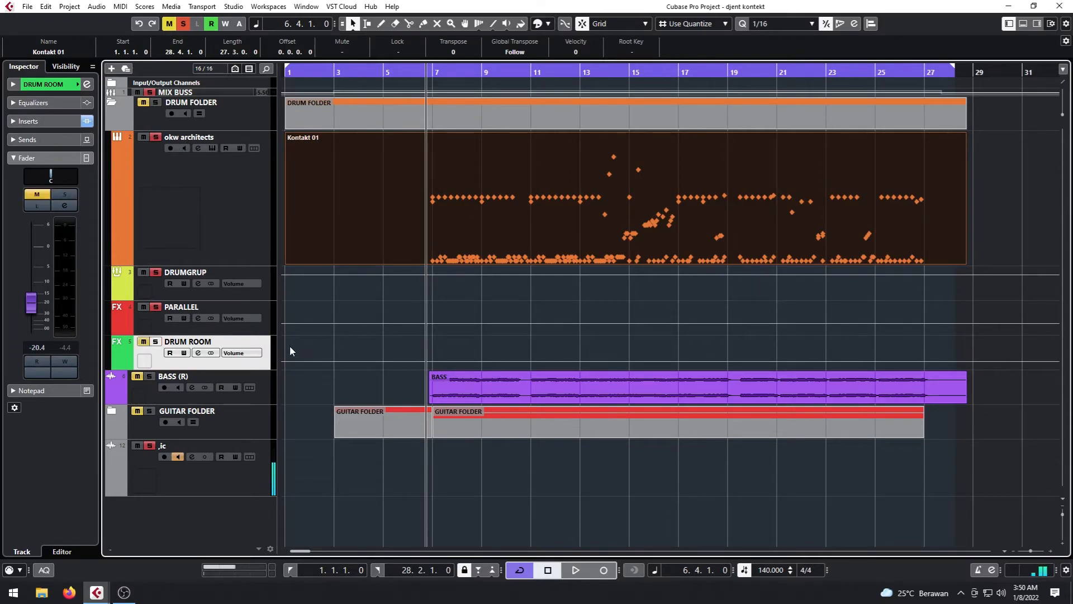
# Play the drums while alternately unmuting and muting DRUM ROOM to compare, leaving it unmuted and stopping playback
pyautogui.press('space')
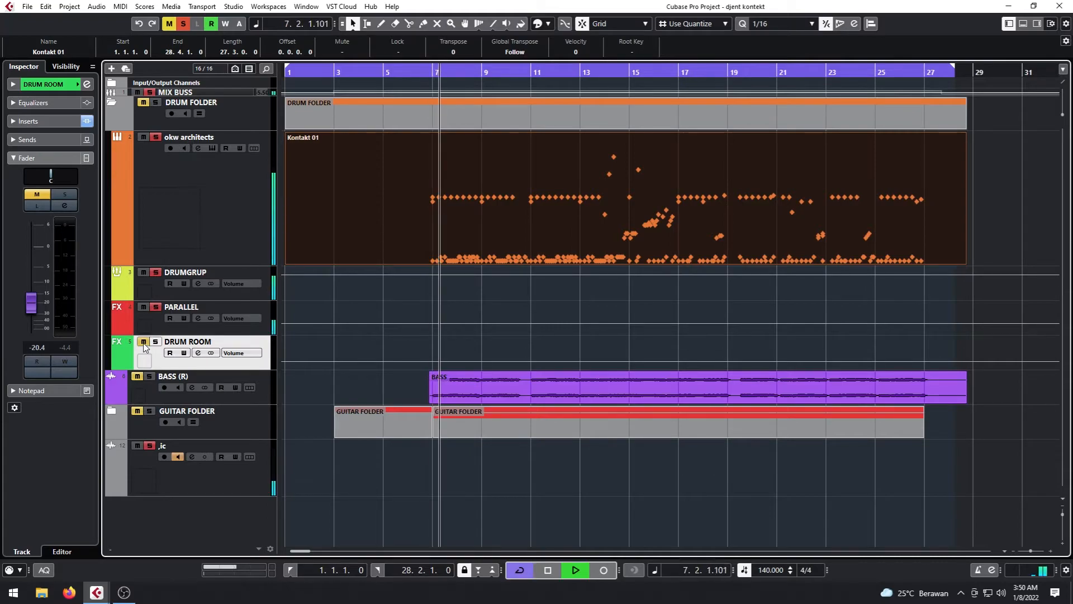
pyautogui.click(144, 342)
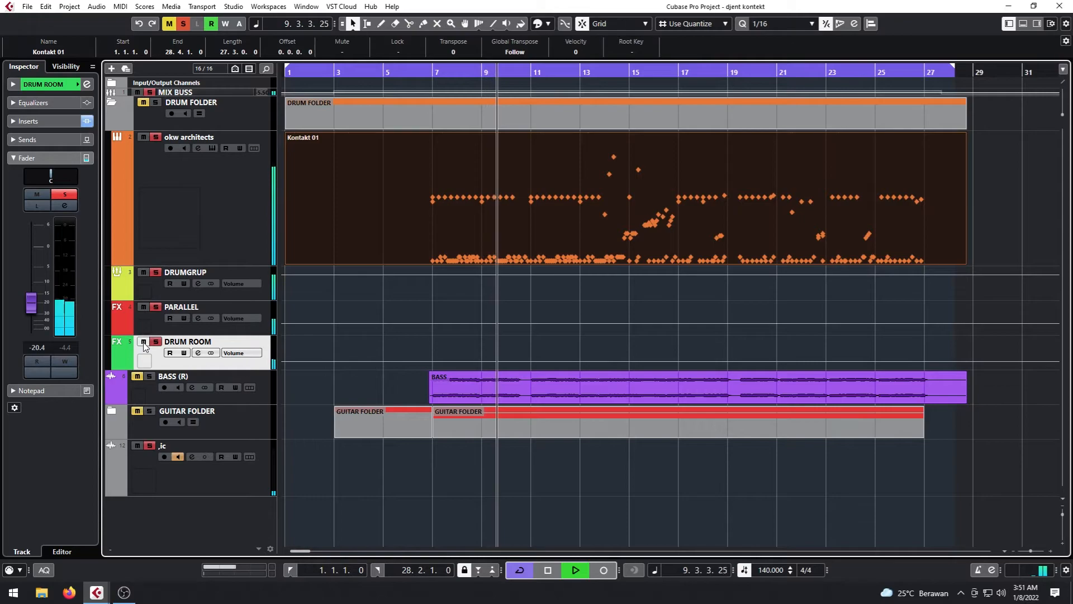
pyautogui.click(144, 342)
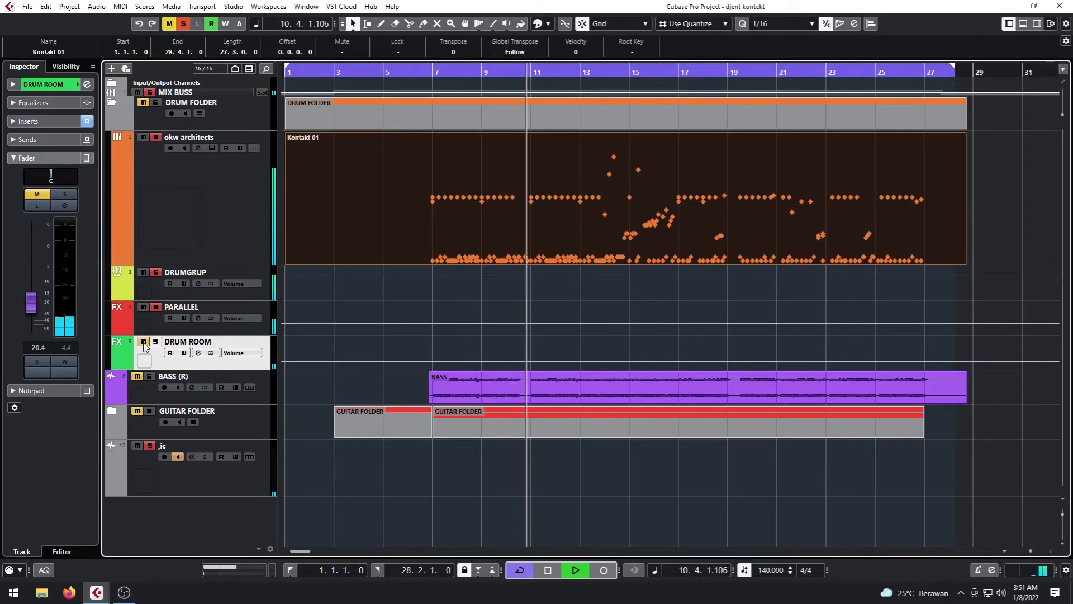
pyautogui.click(144, 343)
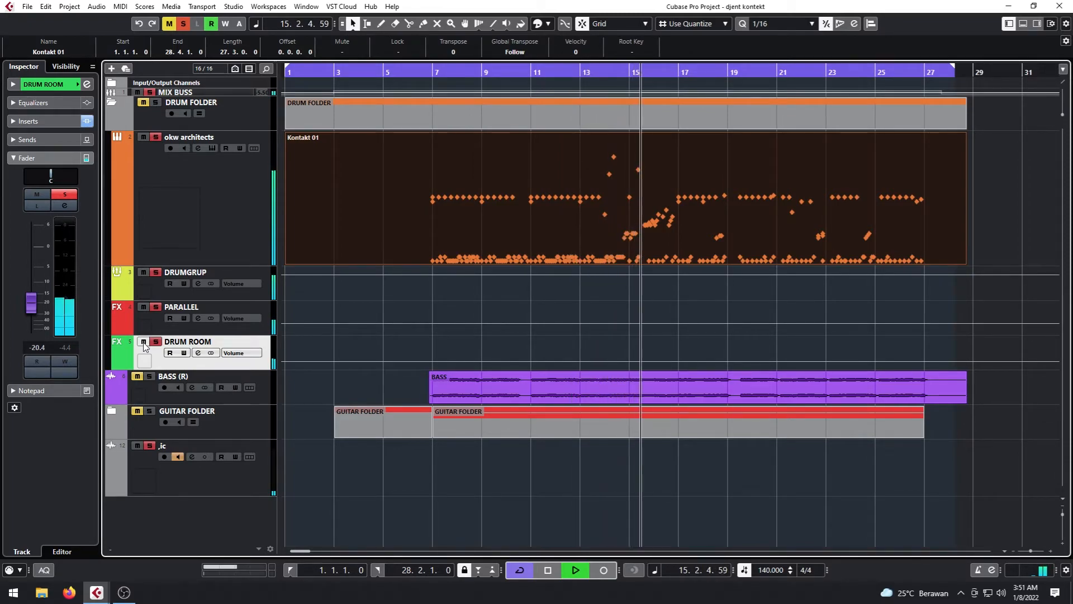
pyautogui.click(143, 342)
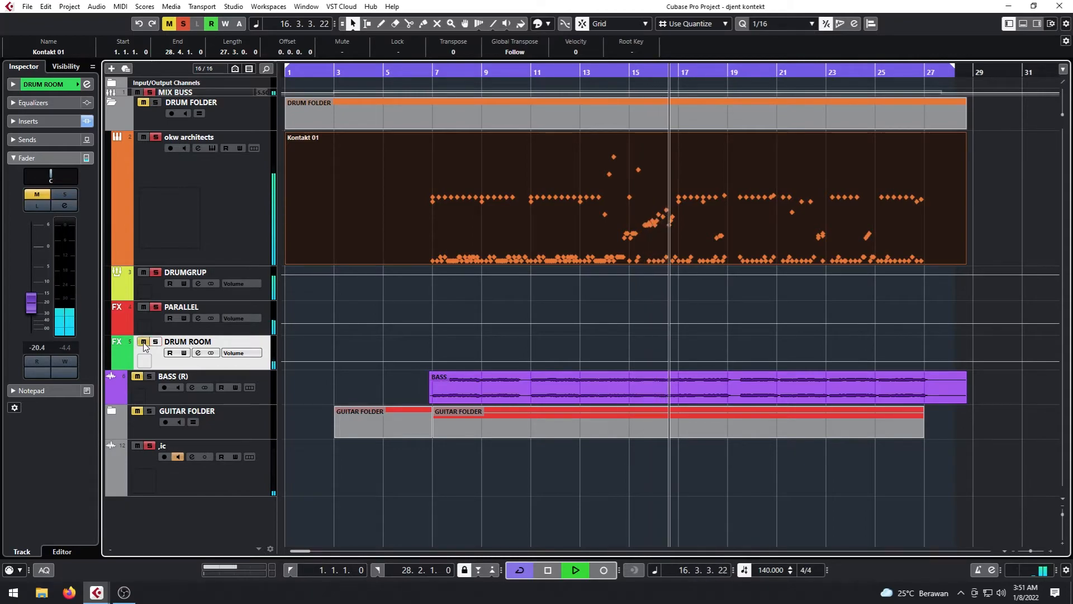
pyautogui.click(143, 344)
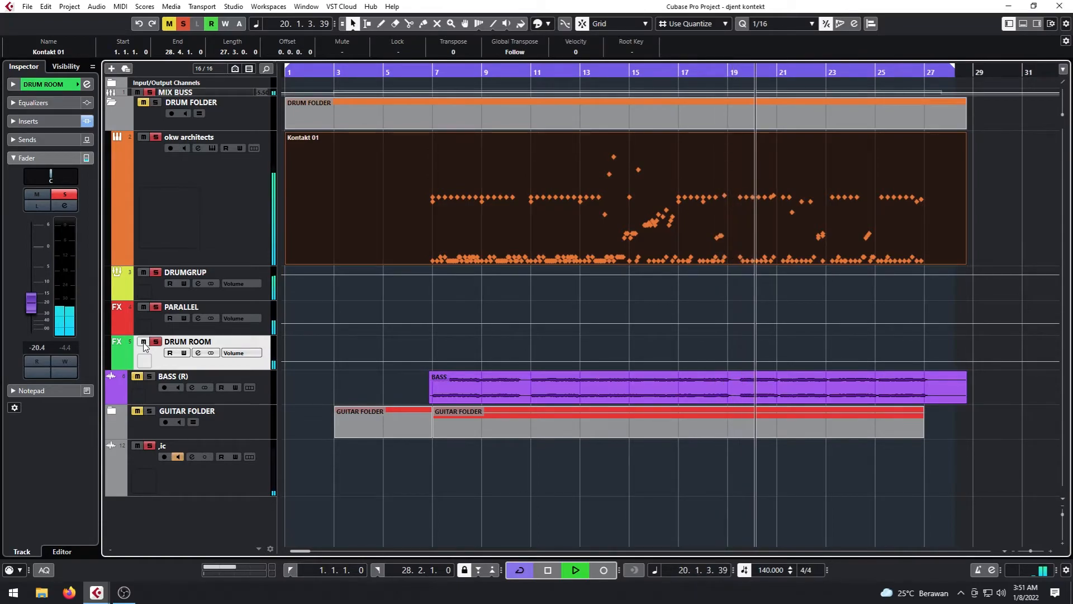
pyautogui.click(144, 343)
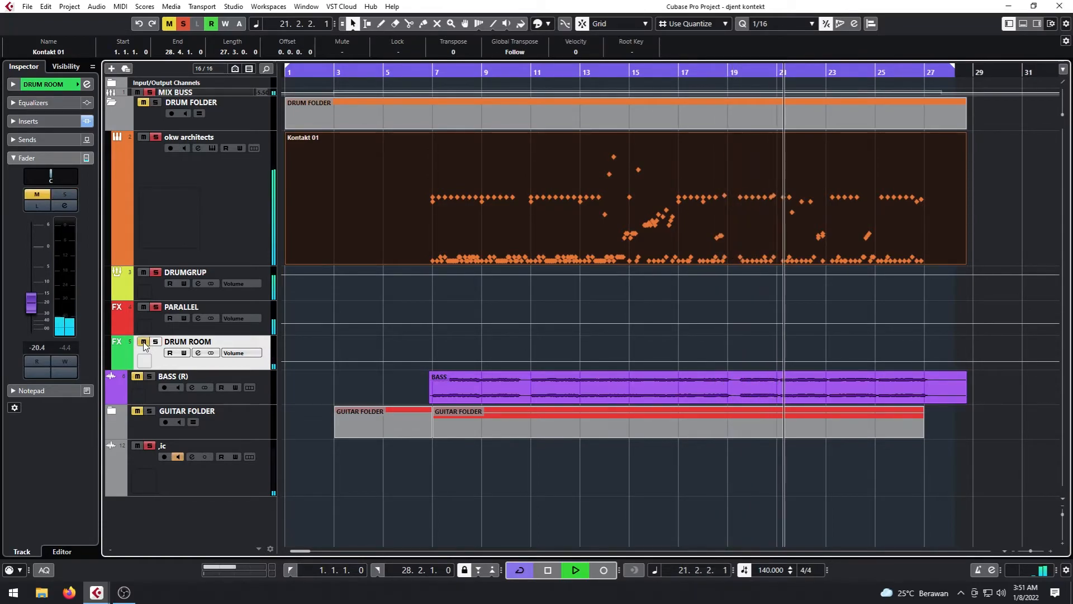
pyautogui.click(143, 343)
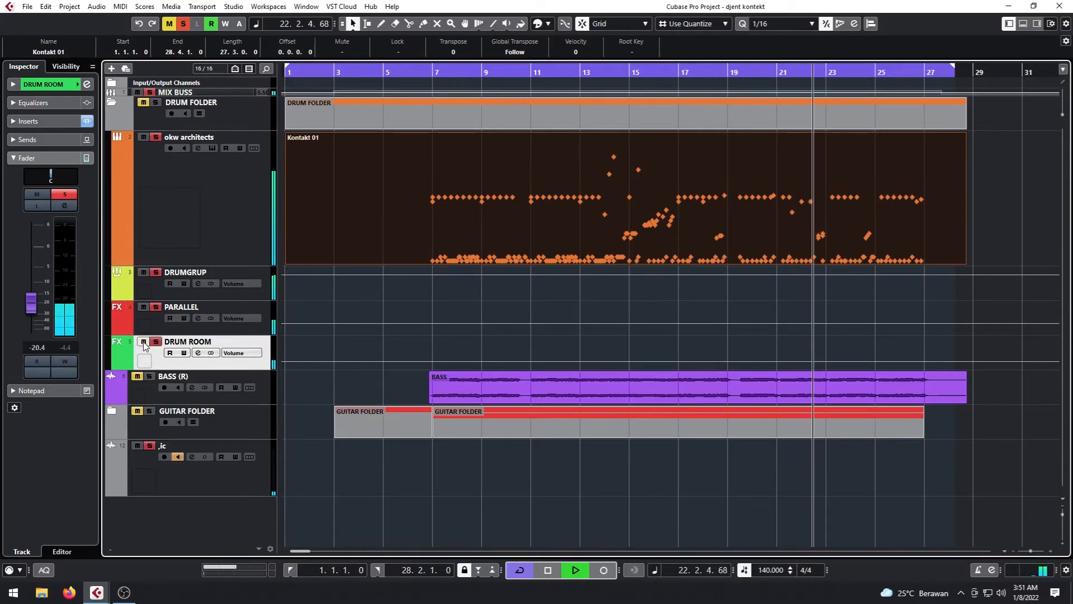
pyautogui.press('space')
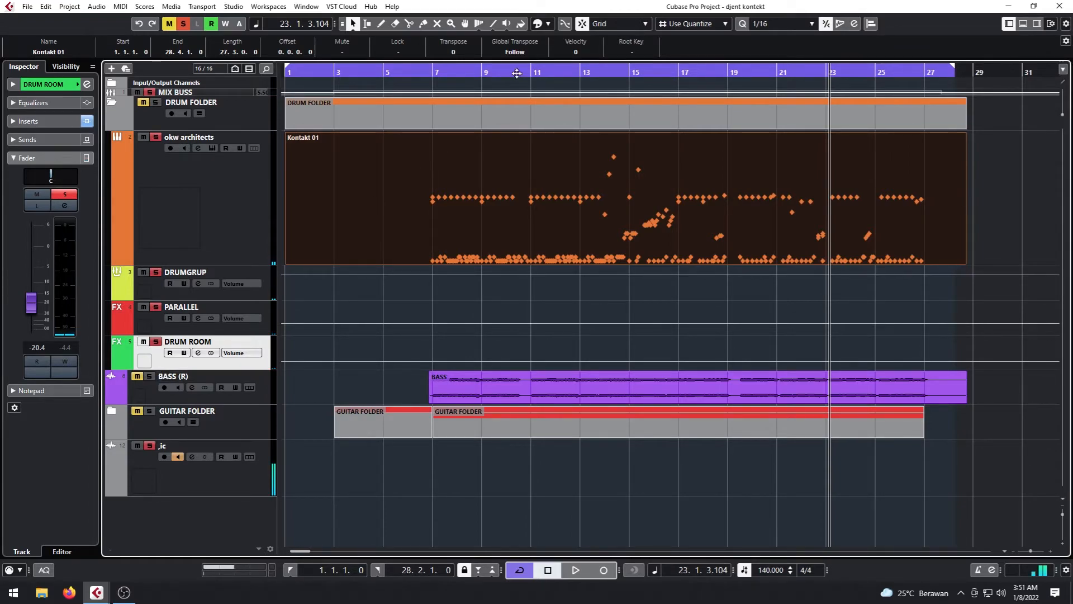
# Place the cursor at bar 7, inspect the RoomWorks reverb settings on the DRUM ROOM track and close the plug-in
pyautogui.click(433, 73)
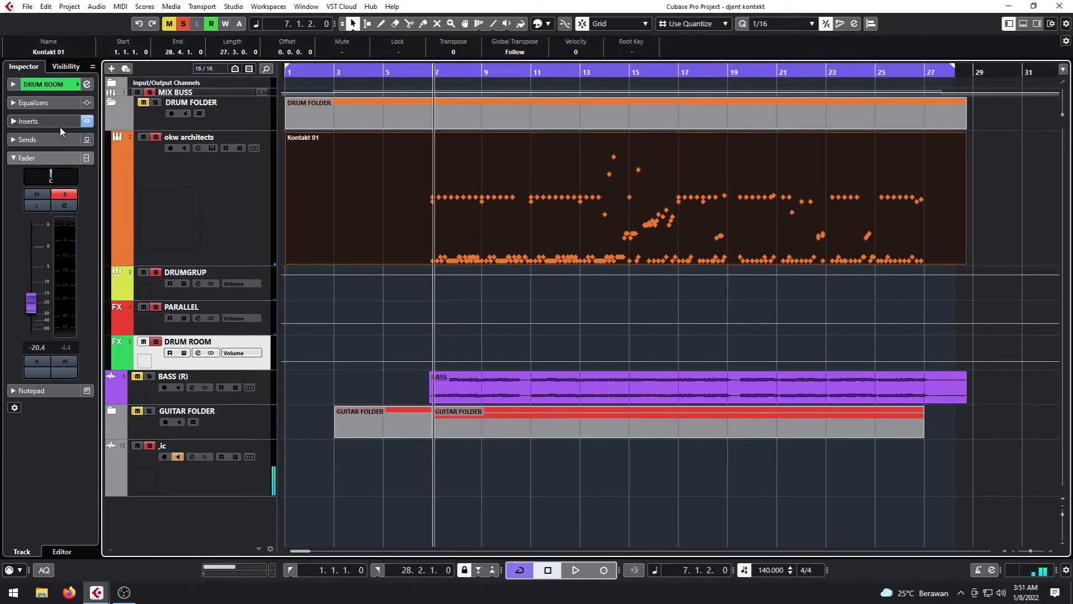
pyautogui.click(34, 121)
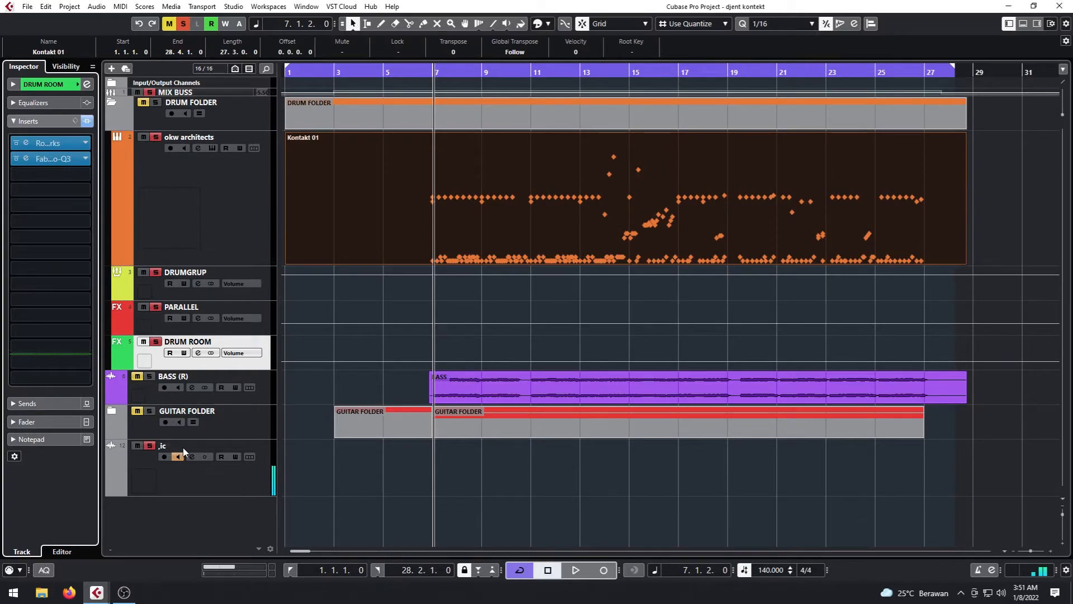
pyautogui.click(26, 142)
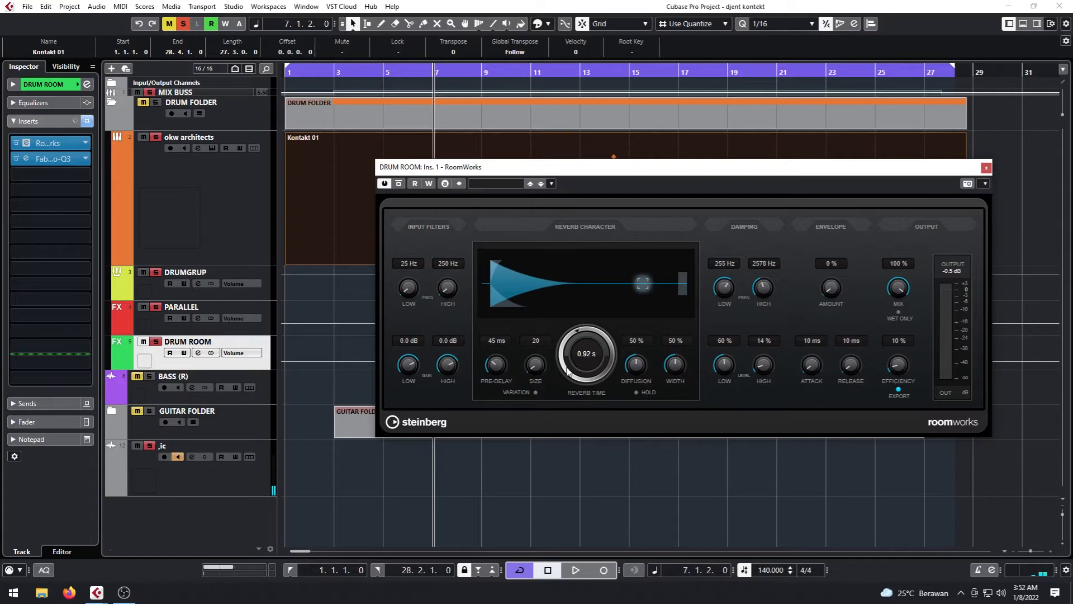
pyautogui.click(987, 167)
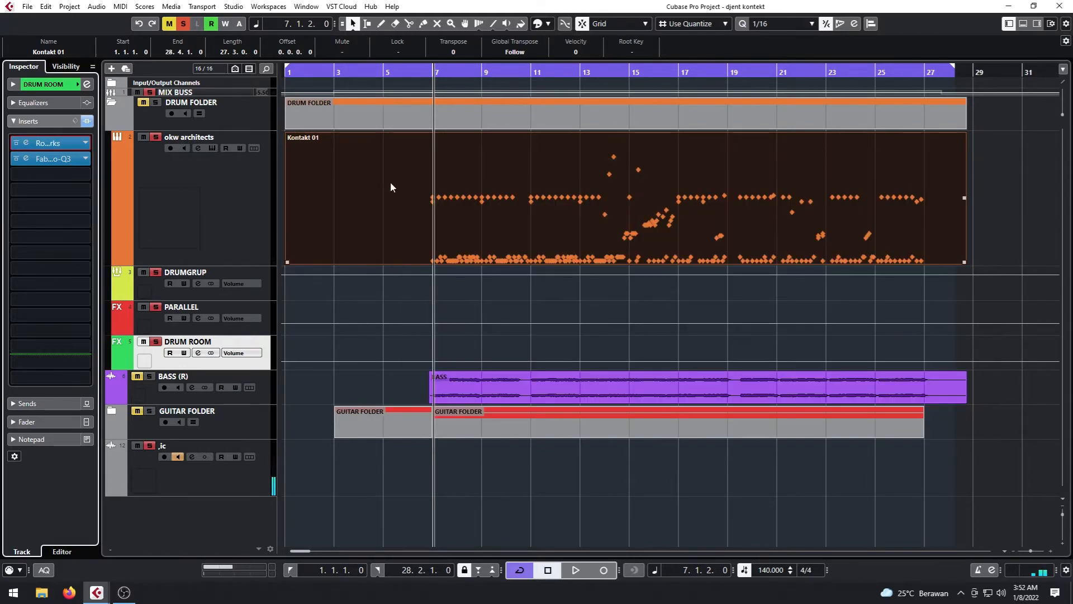
# Open the FabFilter Pro-Q 3 on the DRUM ROOM track and play from bar 6 to examine its low shelf band
pyautogui.click(26, 158)
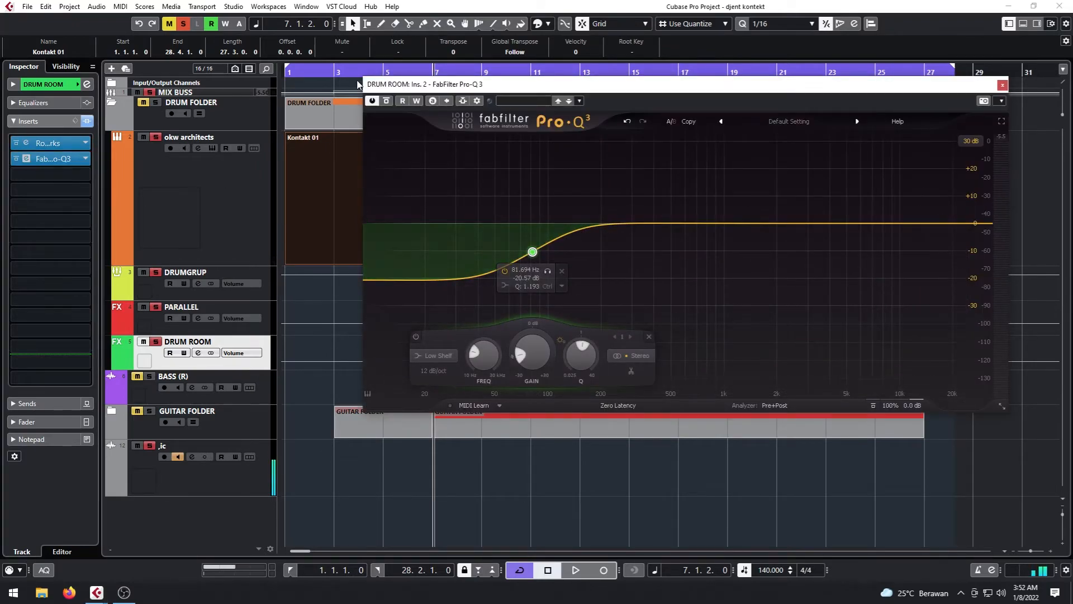
pyautogui.click(419, 72)
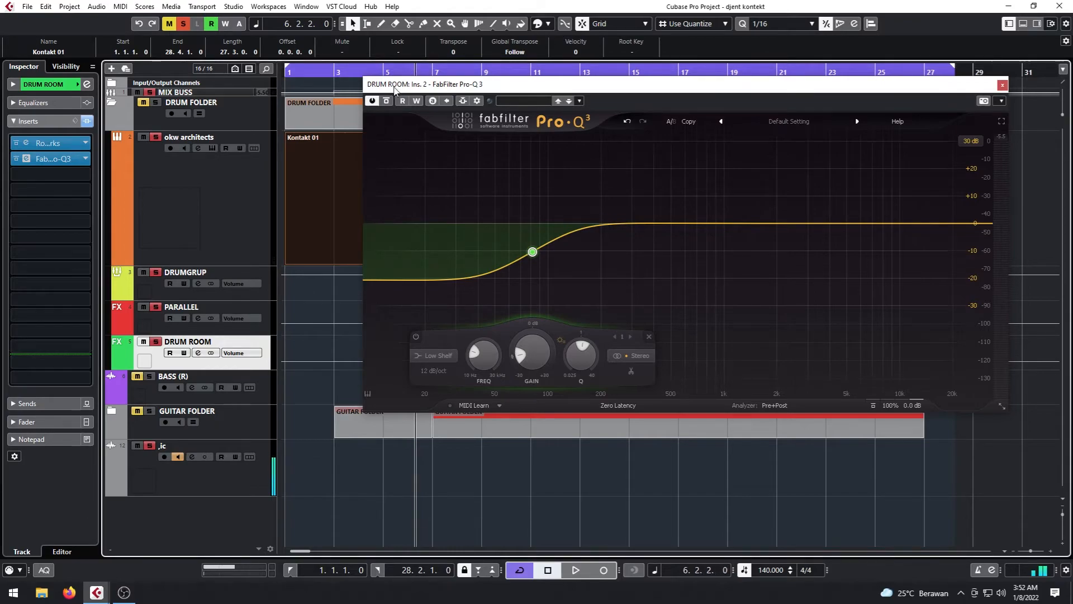
pyautogui.press('space')
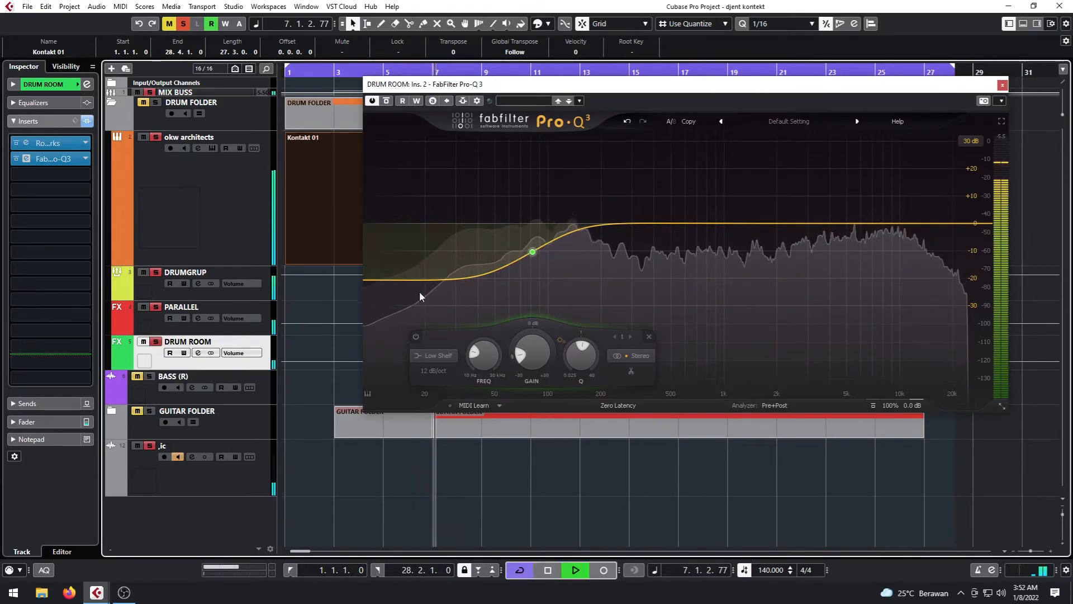
pyautogui.moveTo(538, 258)
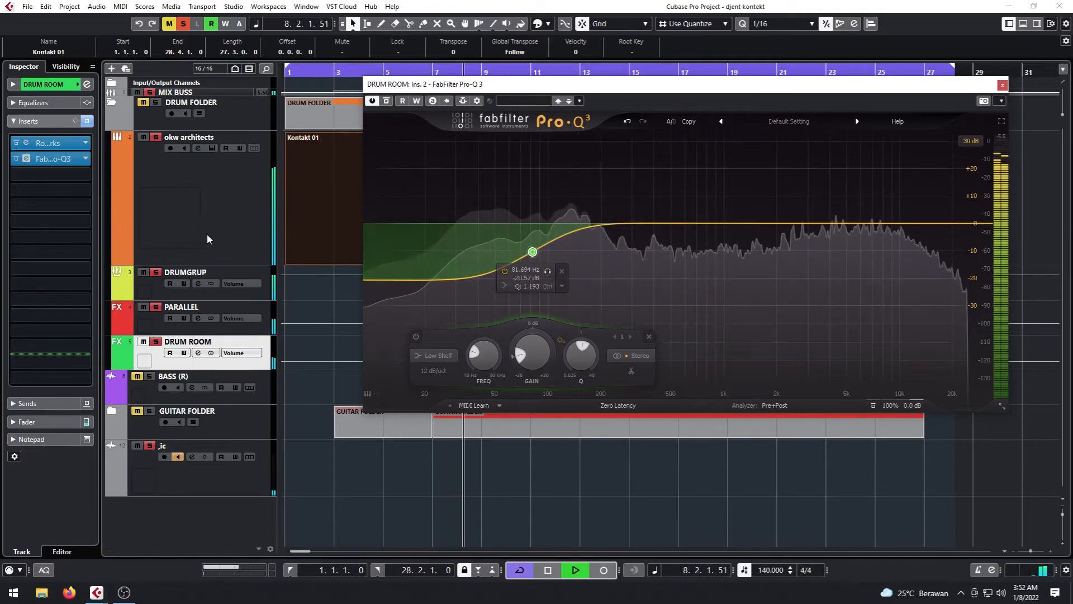
# Pull the okw architects fader down to -oo and mute the PARALLEL track during playback
pyautogui.click(147, 263)
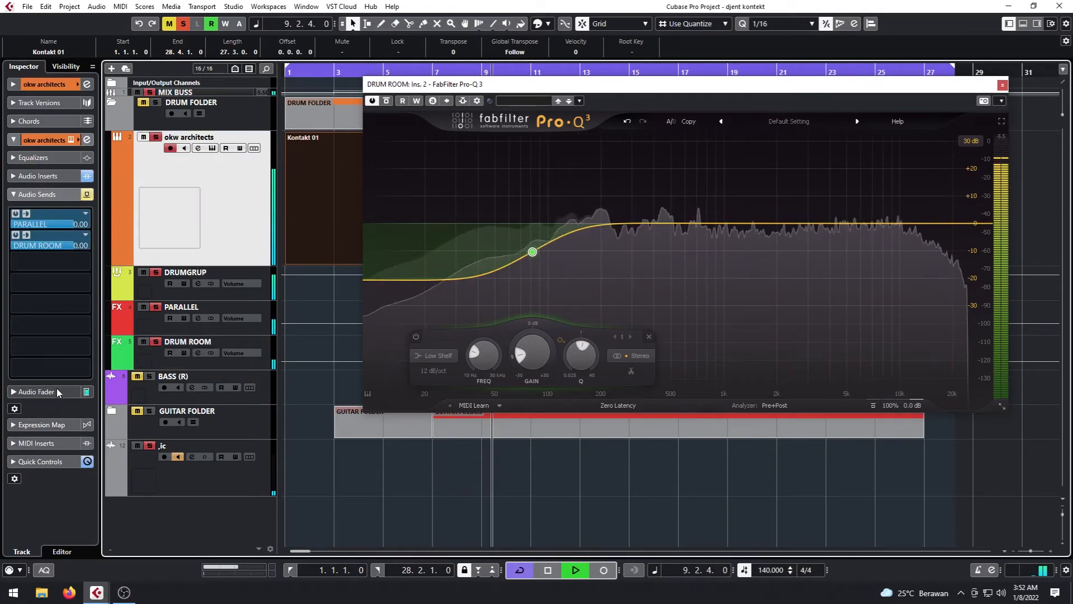
pyautogui.click(37, 391)
pyautogui.moveTo(34, 324); pyautogui.dragTo(32, 384)
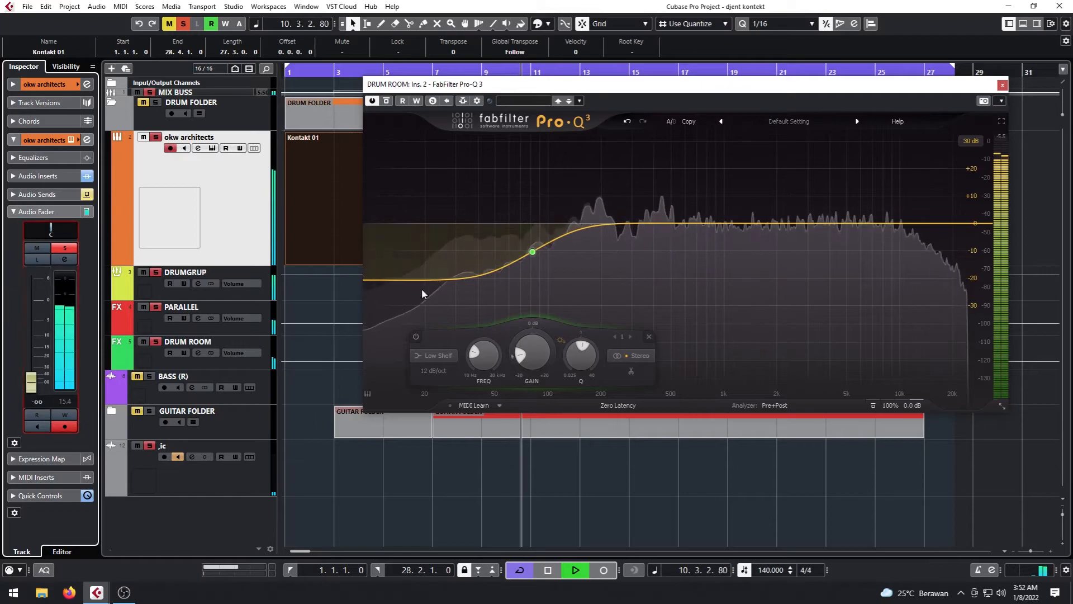
pyautogui.moveTo(517, 269)
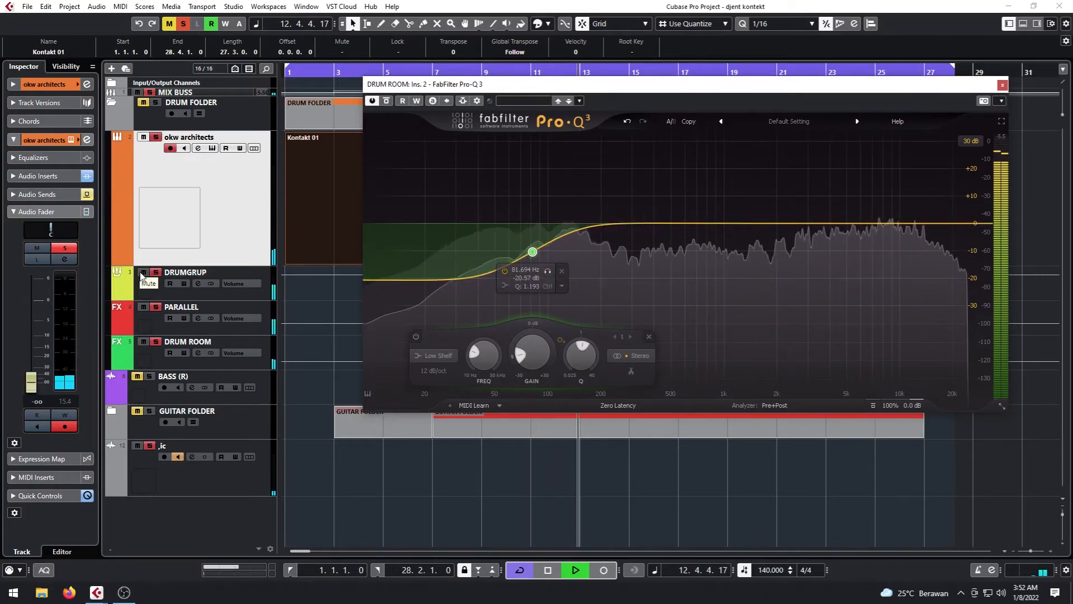
pyautogui.click(143, 307)
# Solo the low shelf band in the DRUM ROOM equalizer to hear it, release the solo and stop playback
pyautogui.moveTo(532, 252)
pyautogui.click(548, 271)
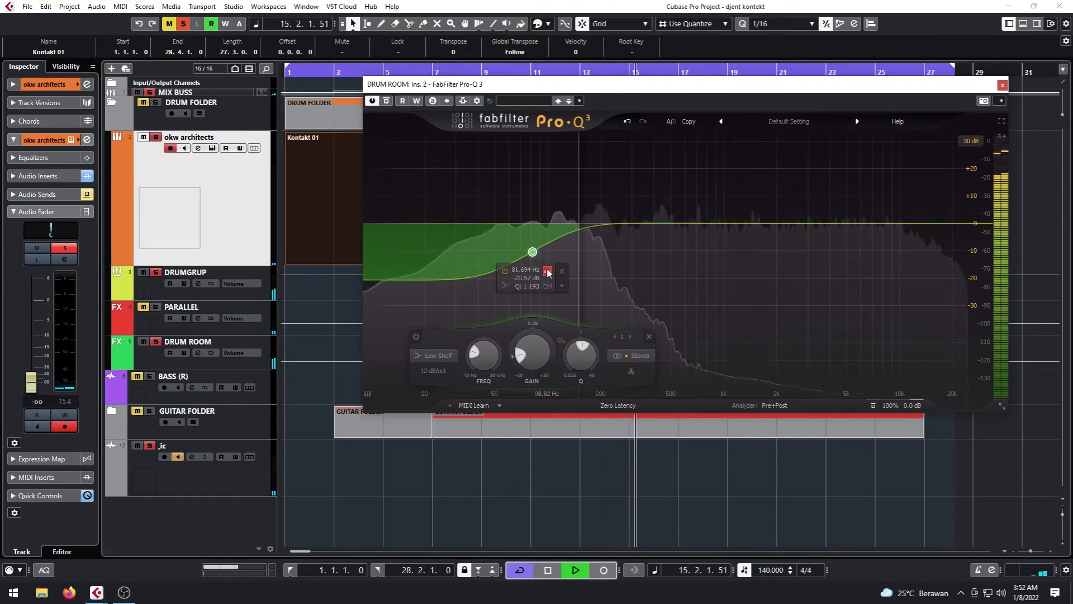
pyautogui.click(548, 271)
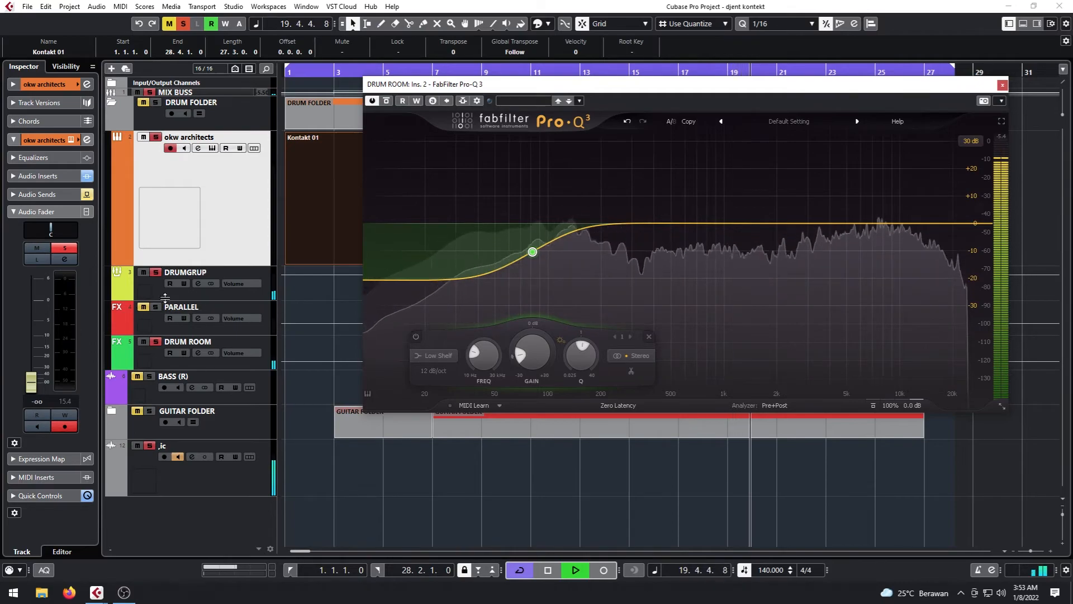
pyautogui.press('space')
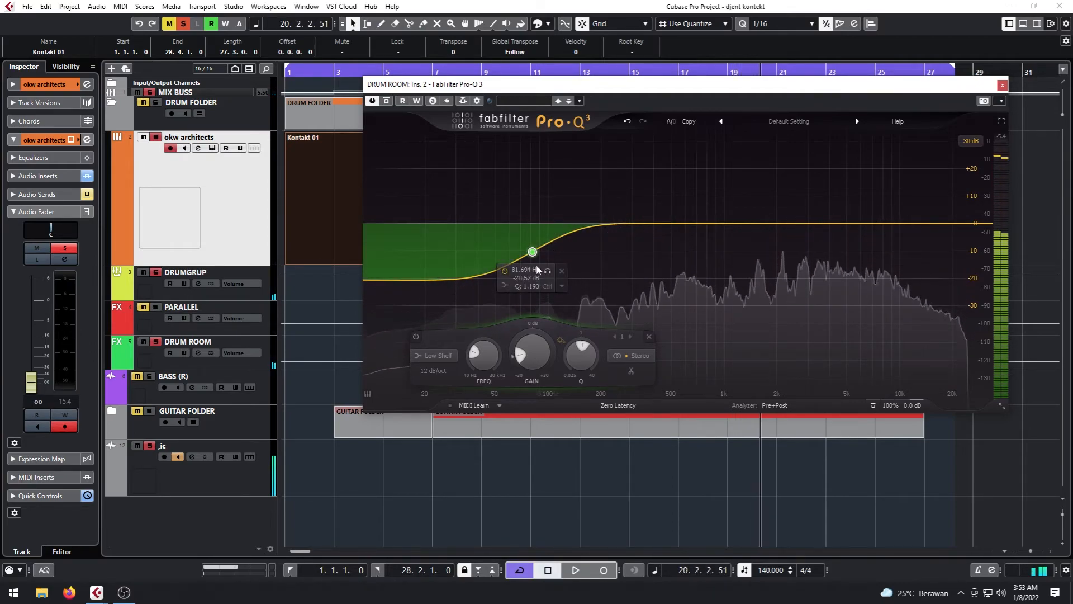
# Unmute the PARALLEL track, reselect DRUM ROOM and close the FabFilter Pro-Q 3
pyautogui.click(143, 314)
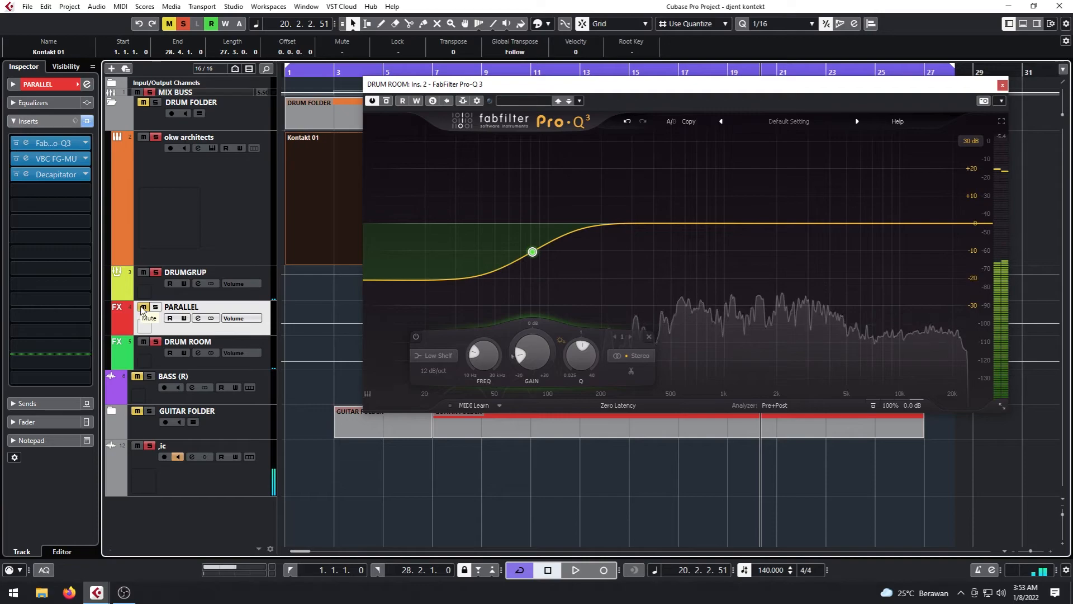
pyautogui.click(240, 362)
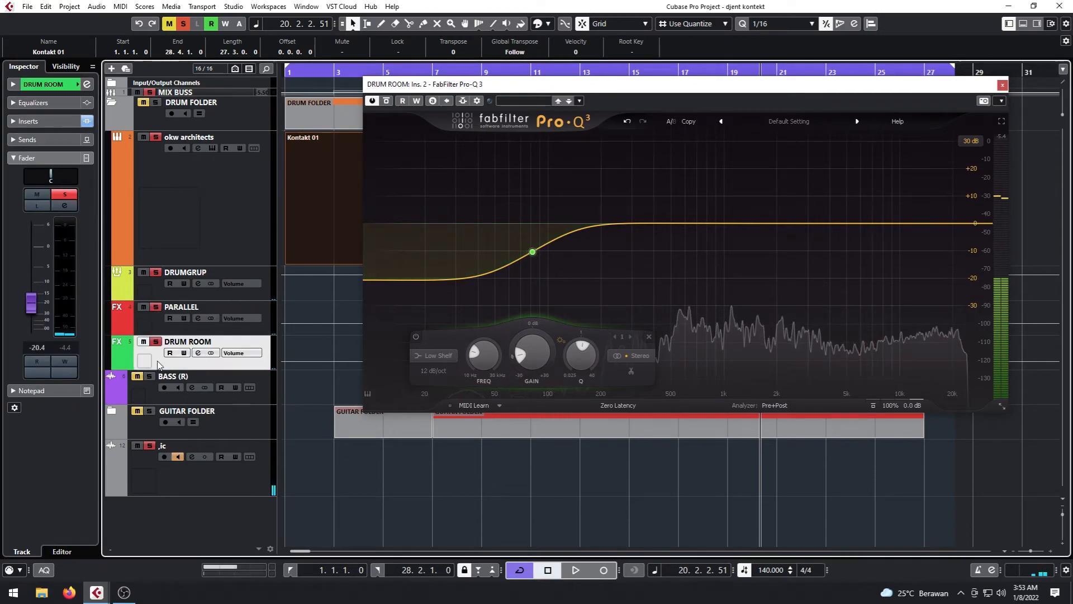
pyautogui.click(1002, 84)
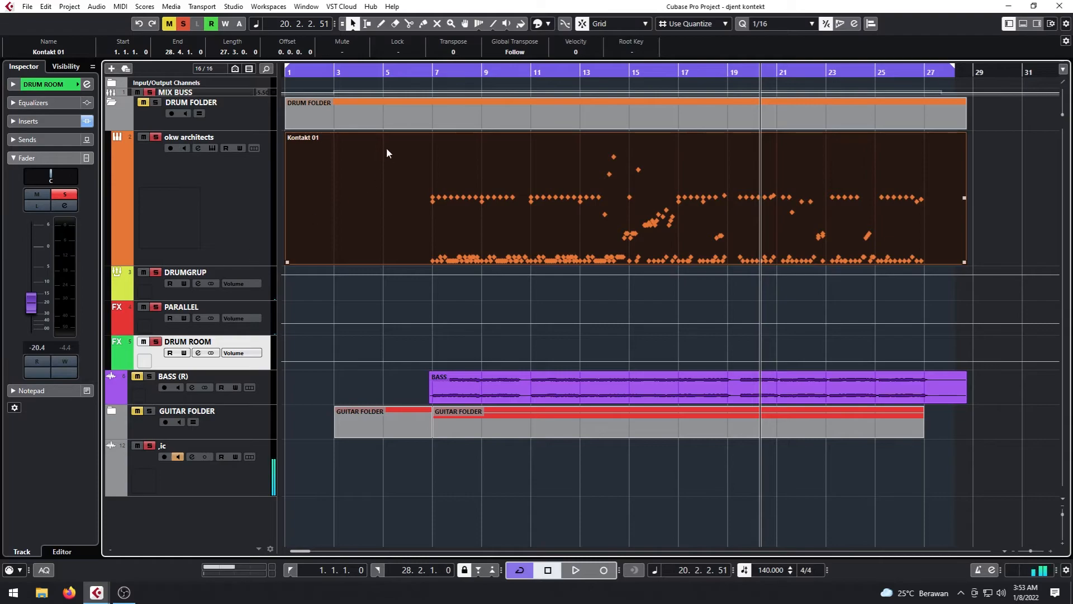
# Place the cursor just before bar 7, show the DRUM ROOM track's basic settings with its output routing, and select PARALLEL
pyautogui.click(430, 72)
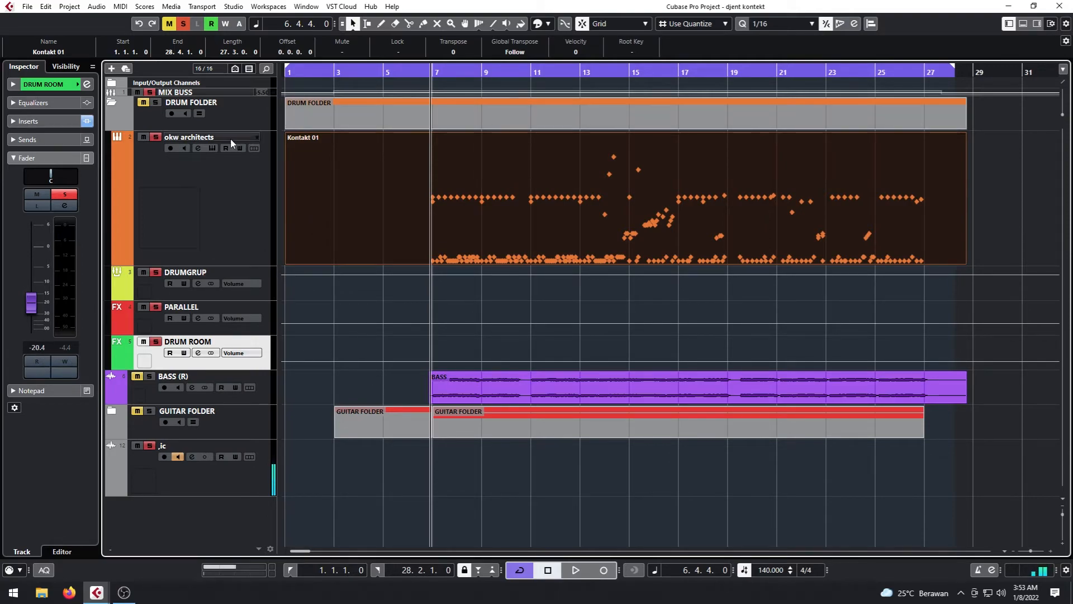
pyautogui.click(64, 118)
pyautogui.click(46, 84)
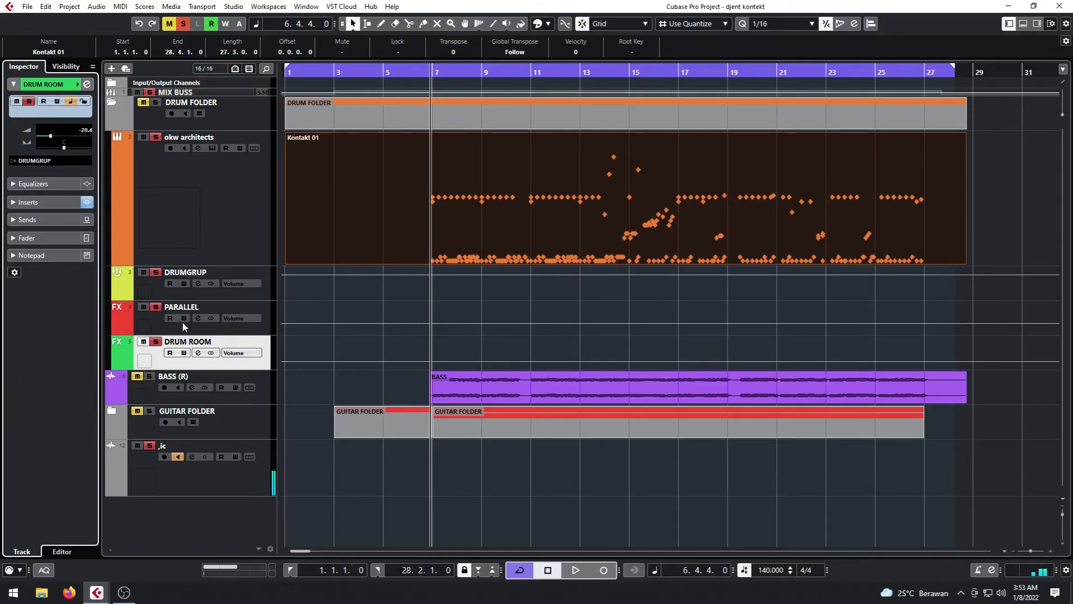
pyautogui.click(158, 330)
# Set the okw architects fader to -6.00 dB
pyautogui.click(200, 186)
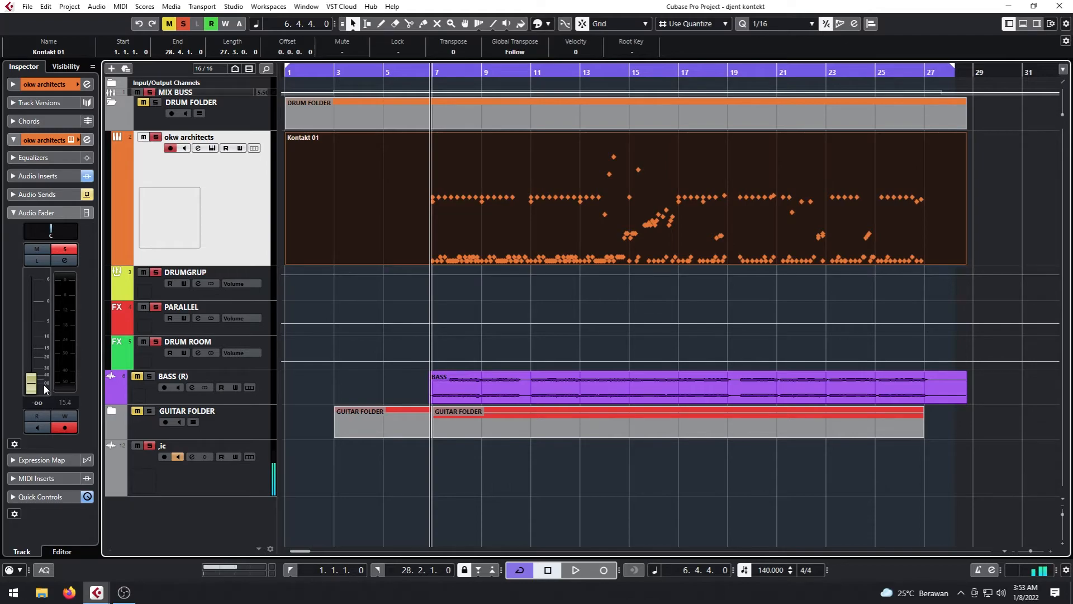
pyautogui.click(38, 404)
pyautogui.write('-6')
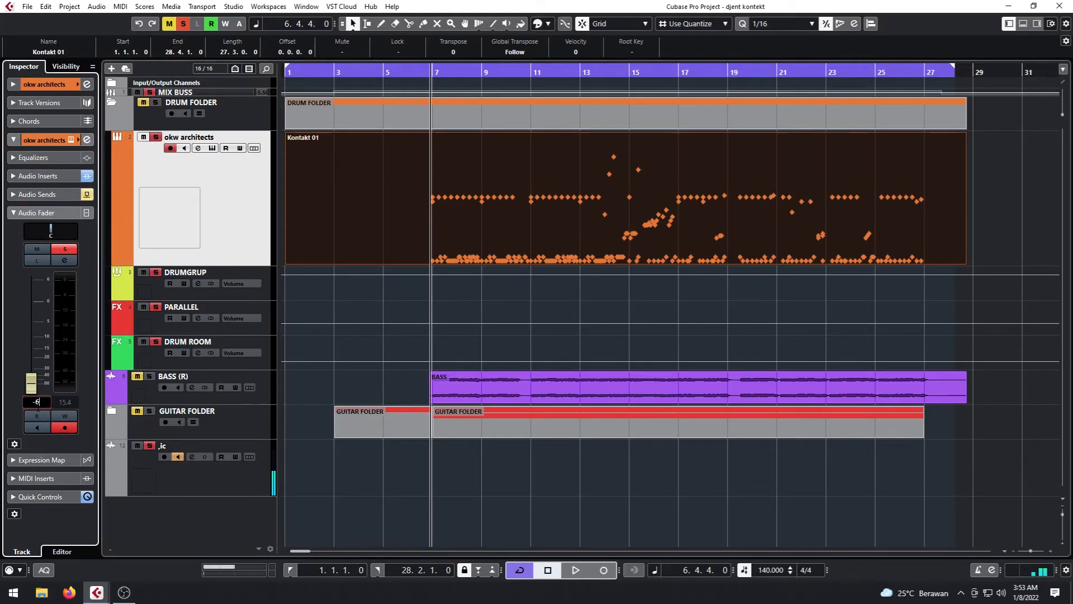
pyautogui.press('Return')
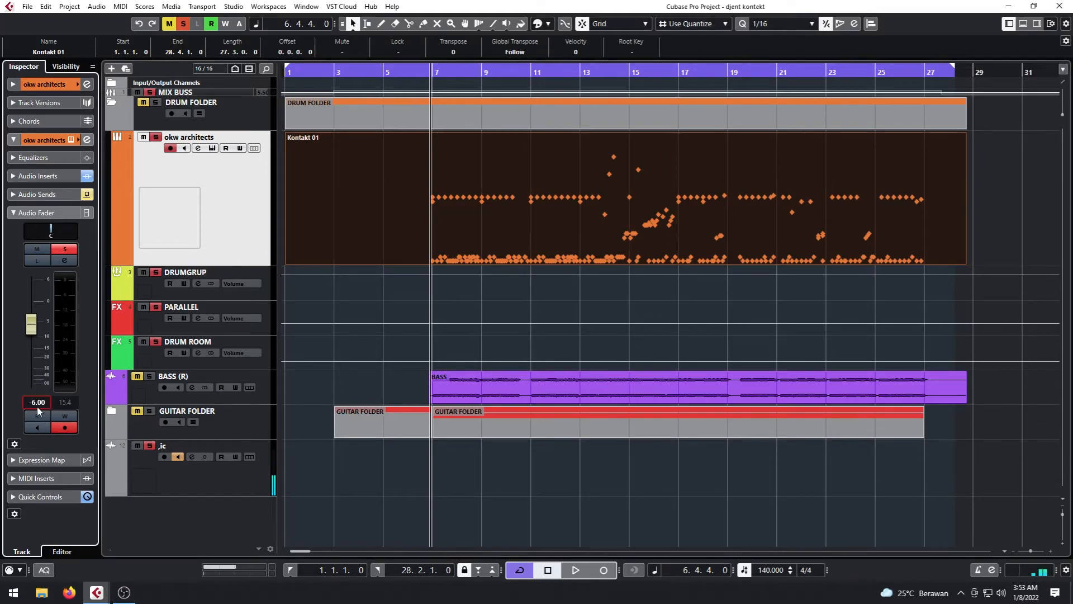
# Check the output routing of the DRUM ROOM, PARALLEL and DRUMGRUP tracks, ending on PARALLEL
pyautogui.click(152, 354)
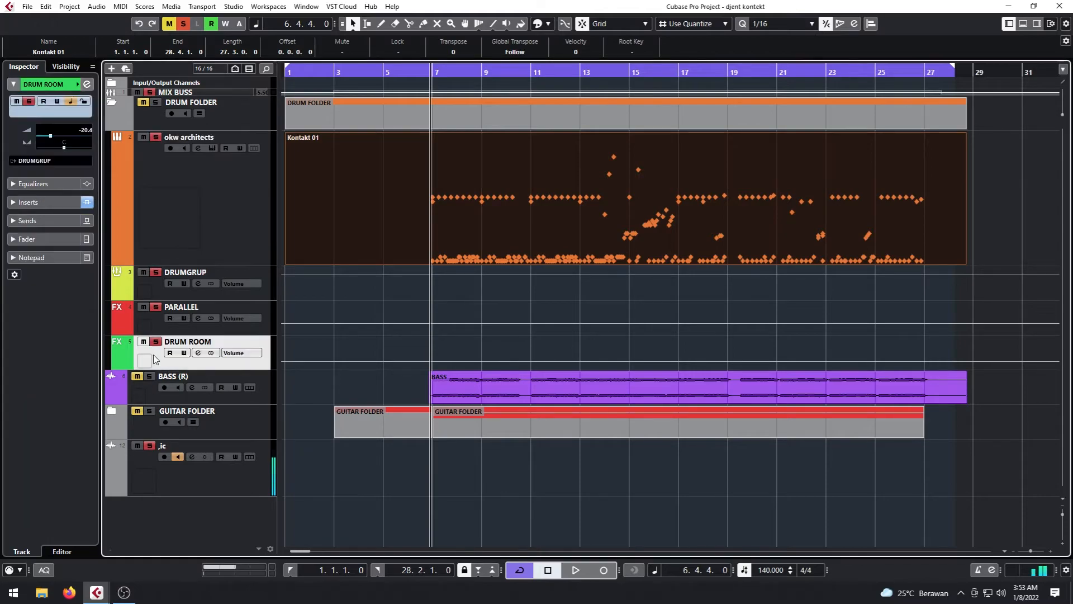
pyautogui.click(156, 329)
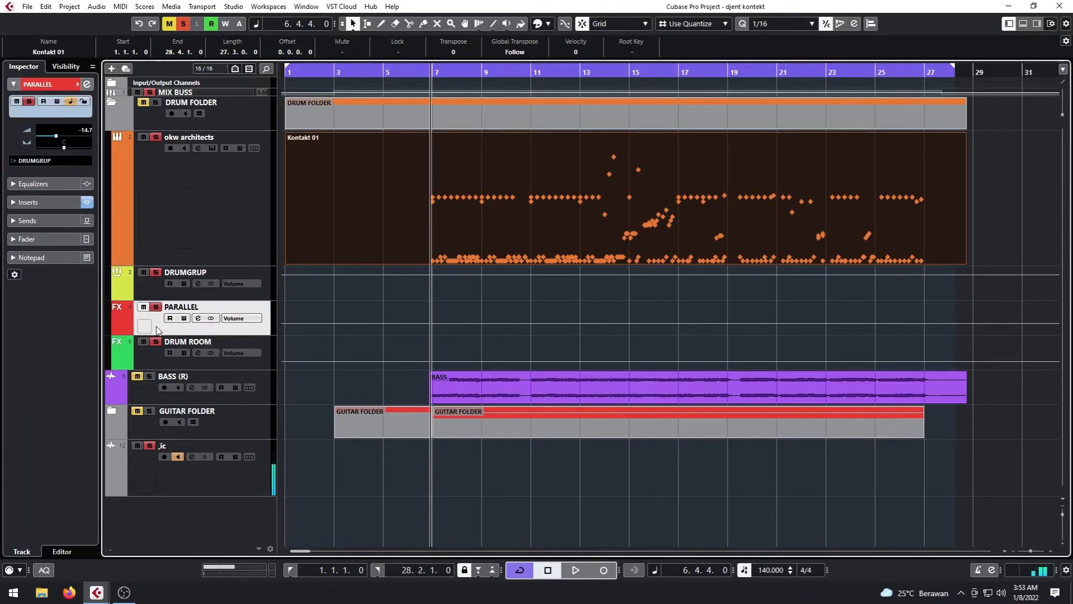
pyautogui.click(147, 357)
pyautogui.click(154, 290)
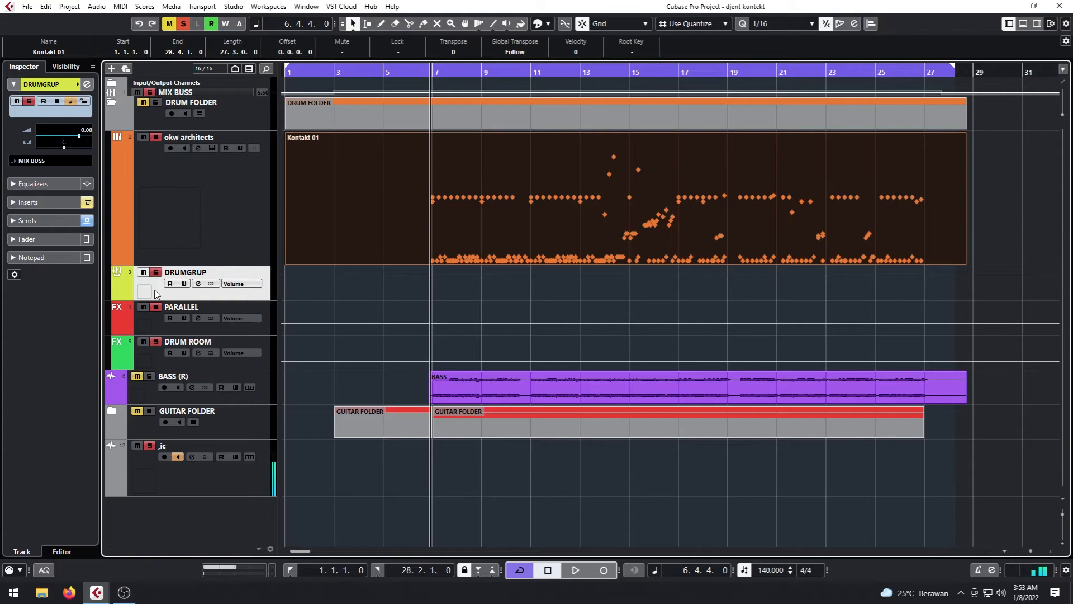
pyautogui.click(151, 323)
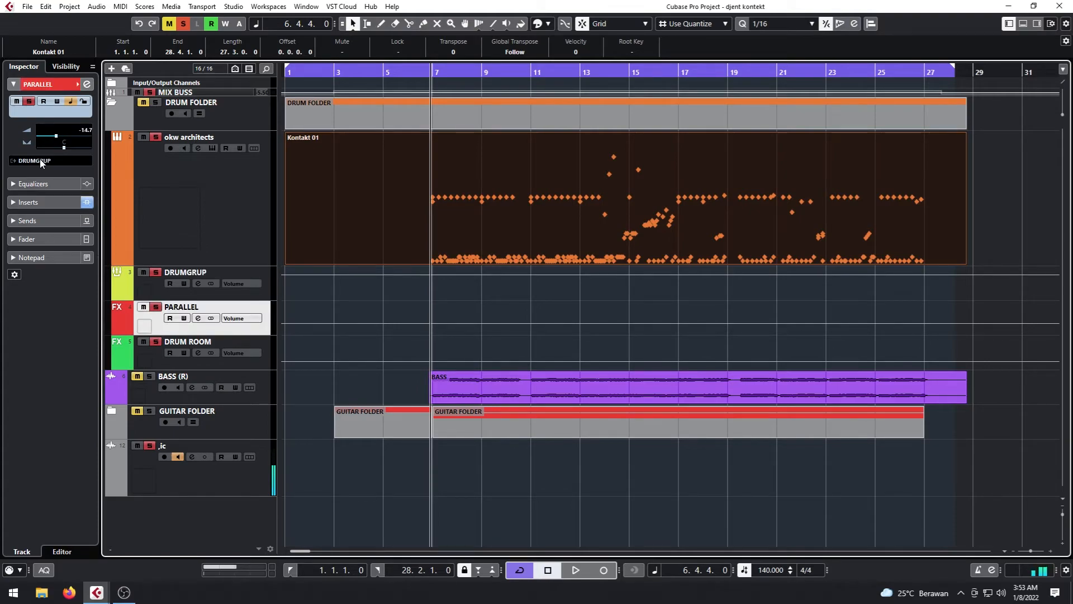
# Check the routing of DRUM ROOM, and review the okw architects track's basic settings and audio fader
pyautogui.click(151, 356)
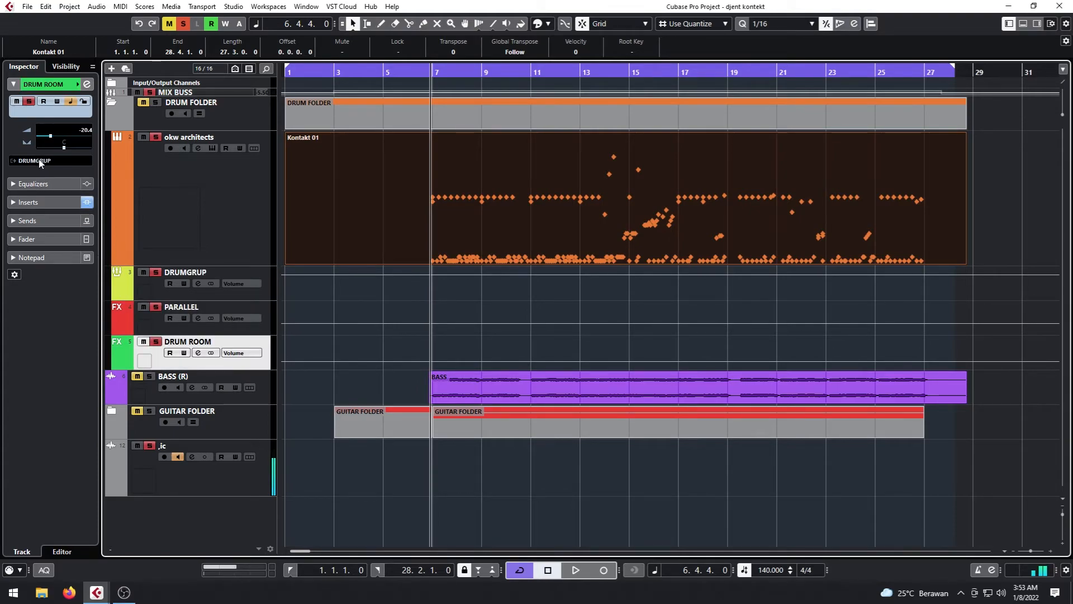
pyautogui.click(166, 290)
pyautogui.click(163, 209)
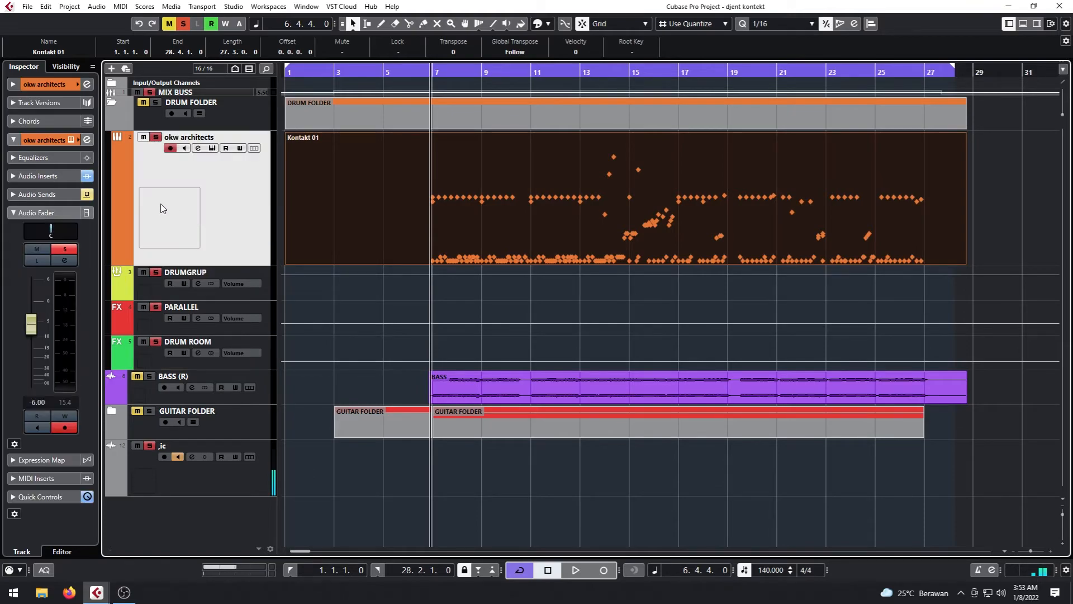
pyautogui.click(36, 85)
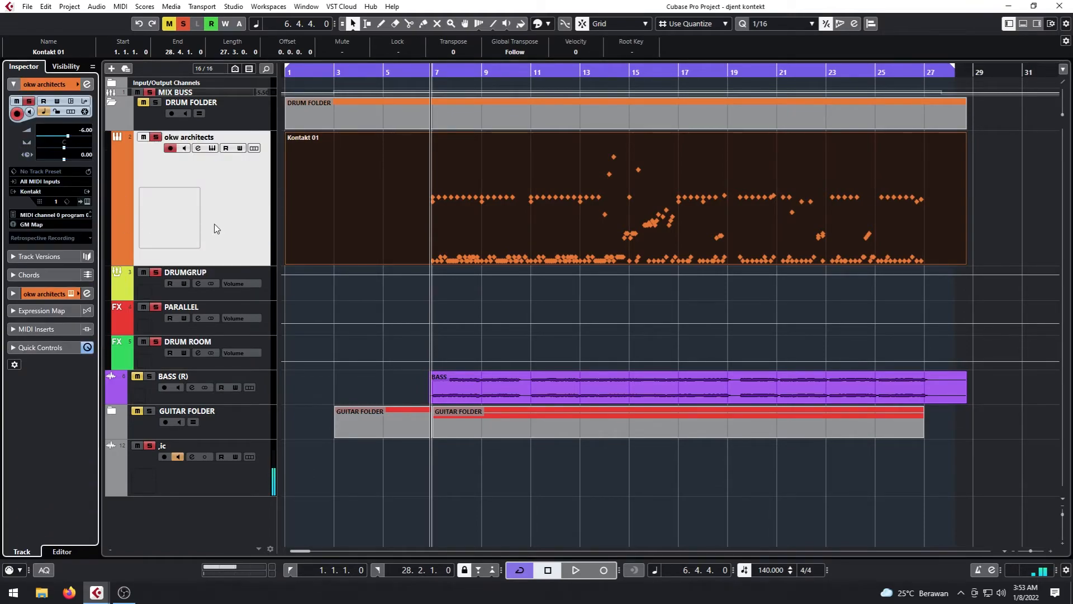
pyautogui.click(47, 293)
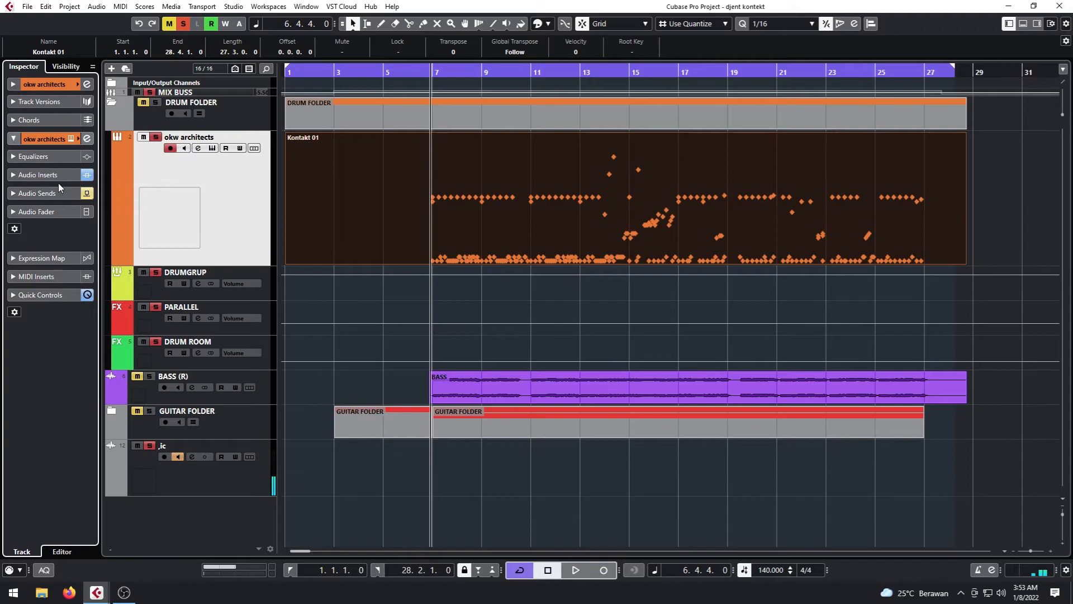
pyautogui.click(48, 210)
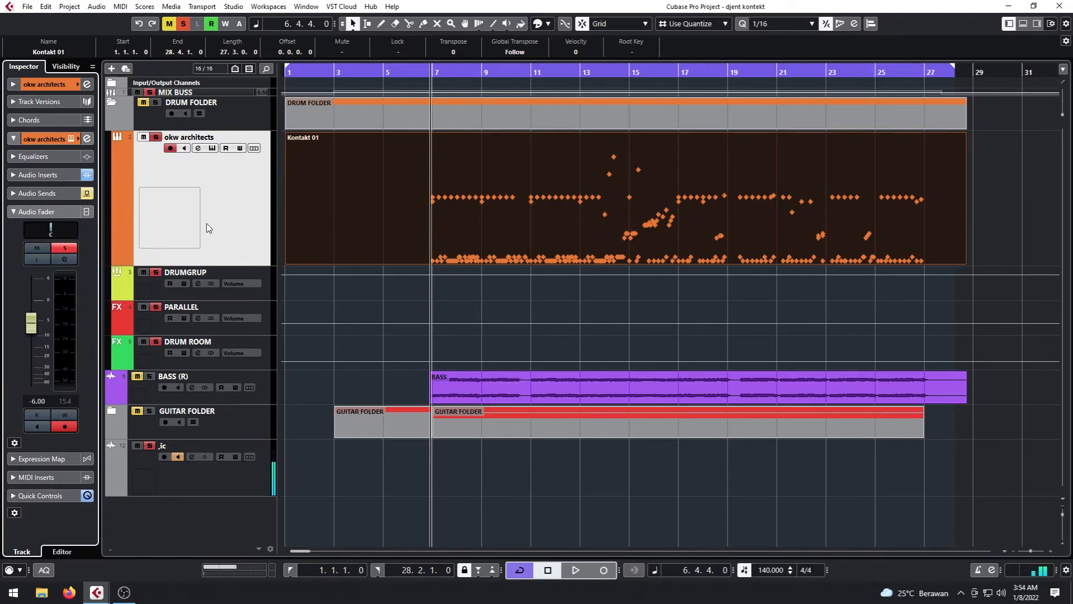
# Show the DRUMGRUP track's inserts and lift the bypass from the whole insert chain
pyautogui.click(158, 288)
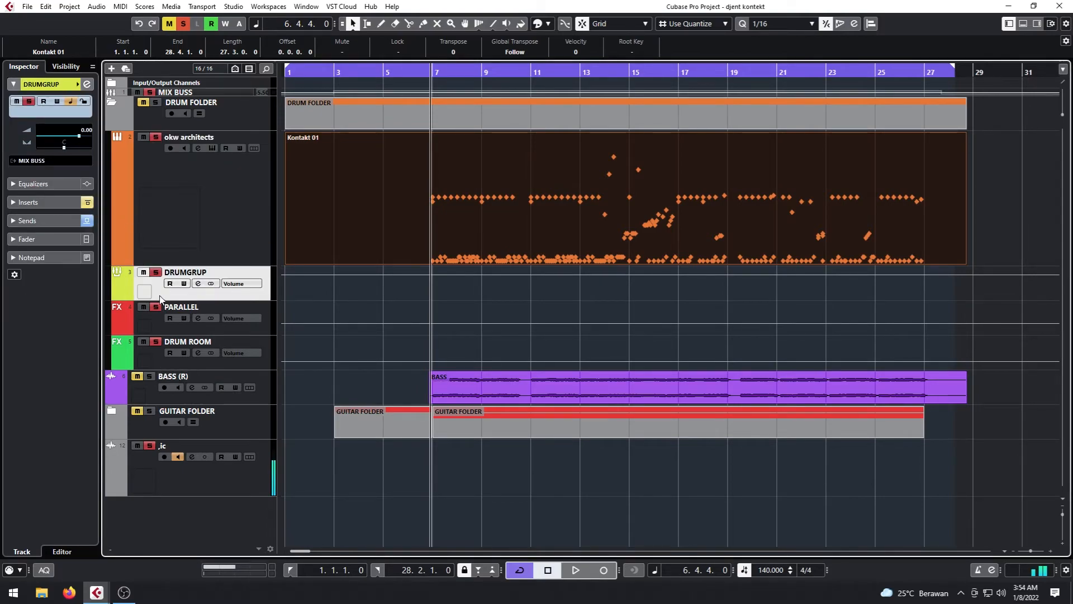
pyautogui.click(56, 202)
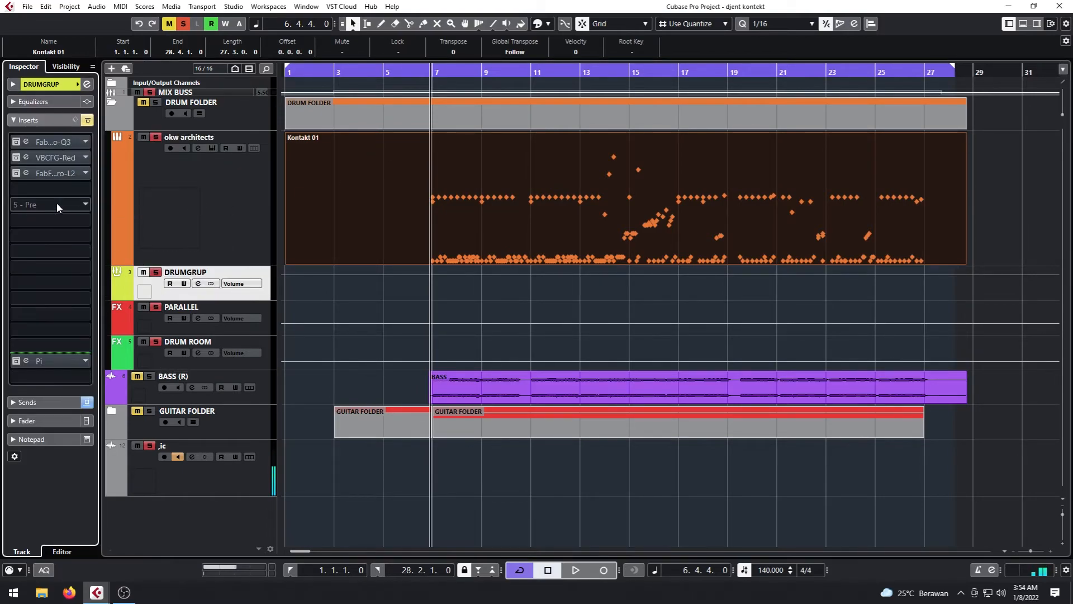
pyautogui.click(88, 120)
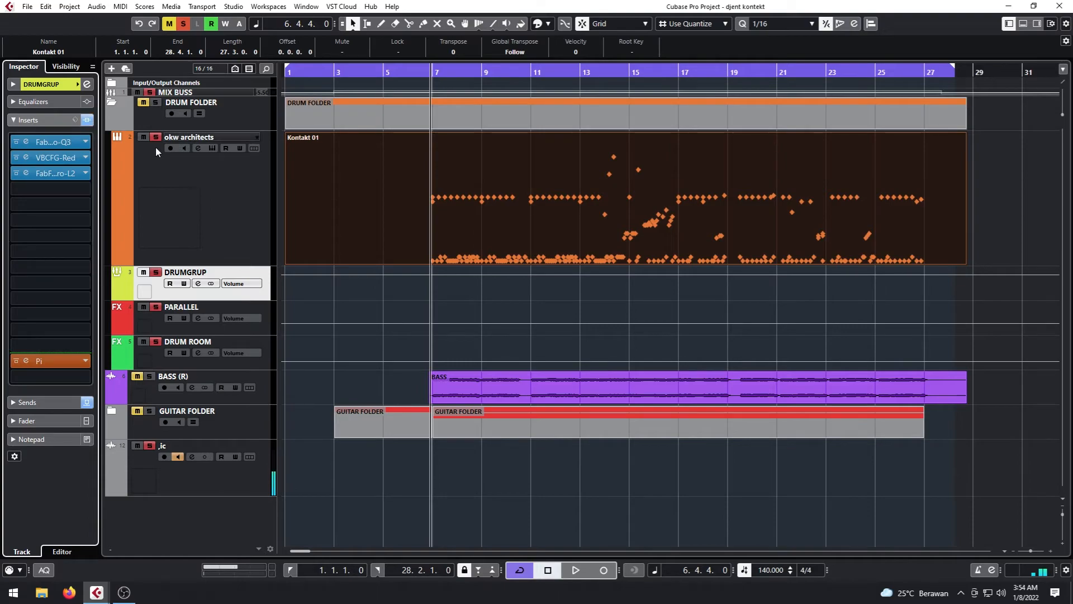
# Review the fader, inserts and sends of DRUMGRUP against the fader and inserts of okw architects
pyautogui.click(55, 424)
pyautogui.click(210, 173)
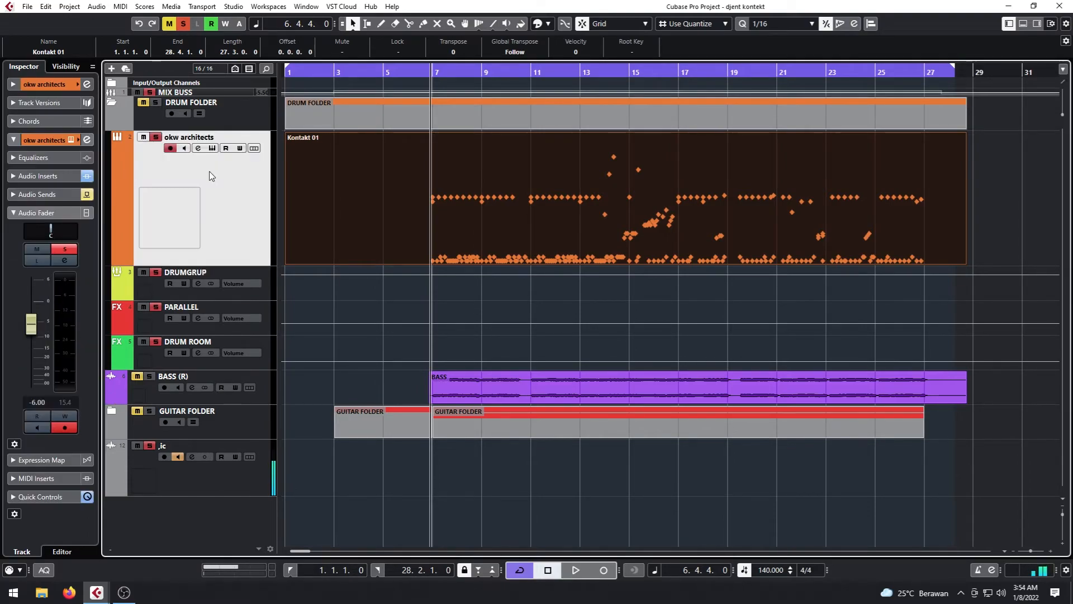
pyautogui.click(148, 291)
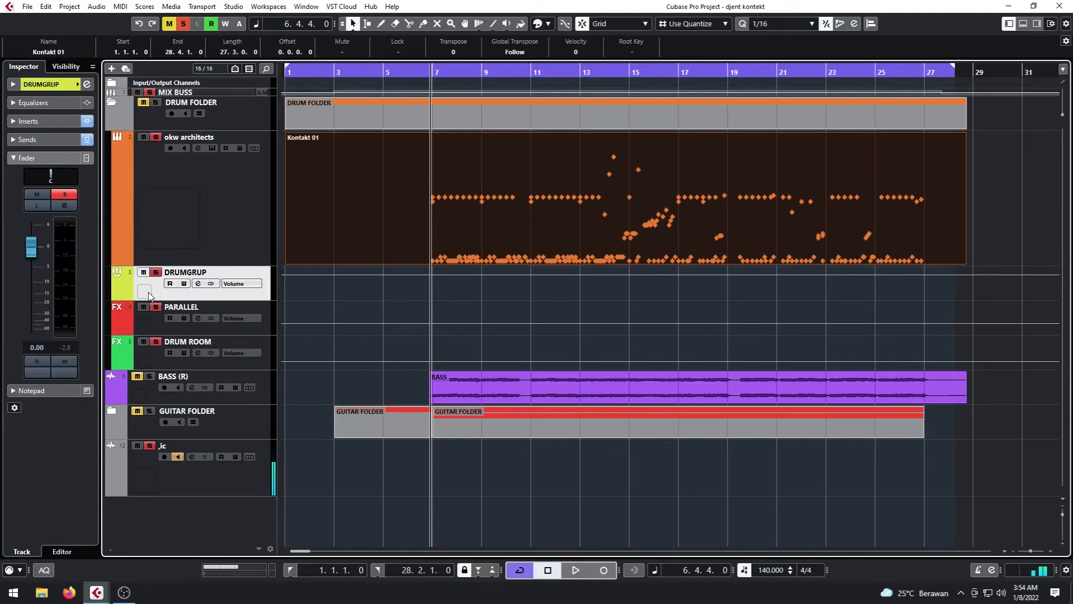
pyautogui.click(51, 120)
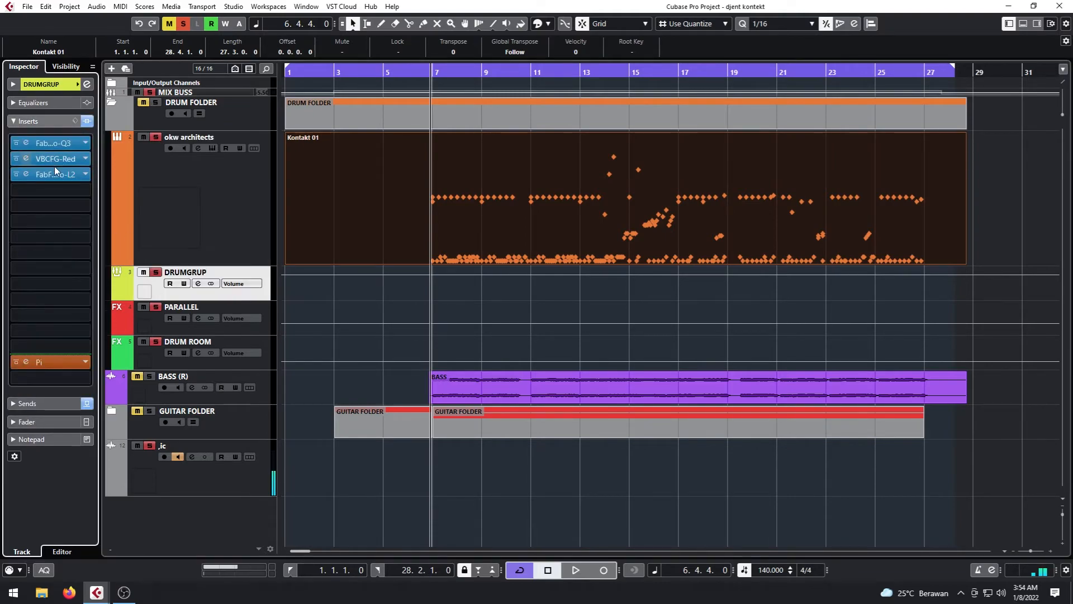
pyautogui.click(66, 403)
pyautogui.click(232, 219)
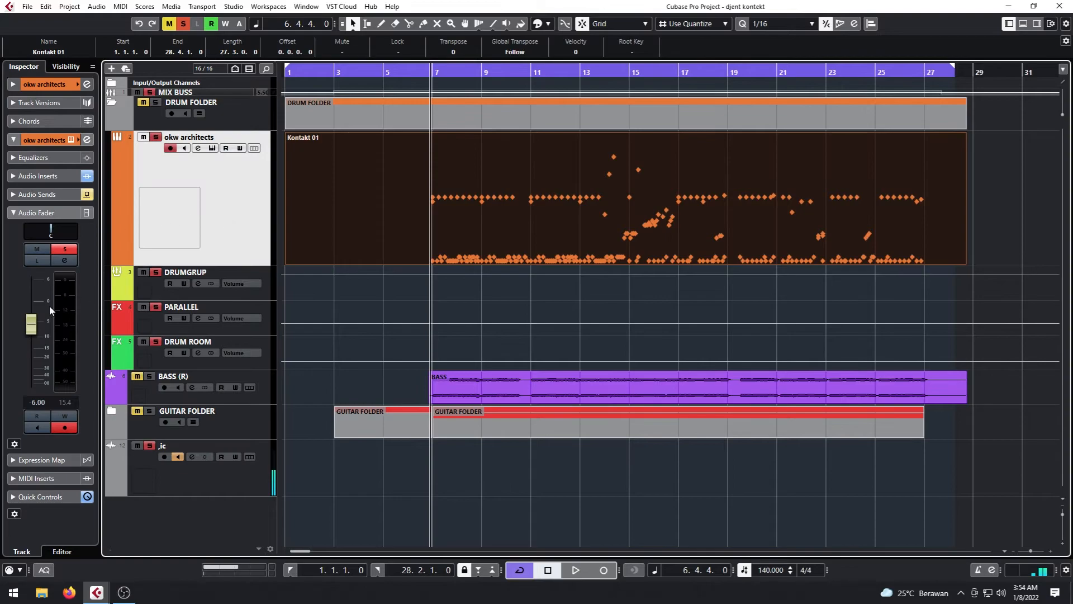
pyautogui.click(45, 176)
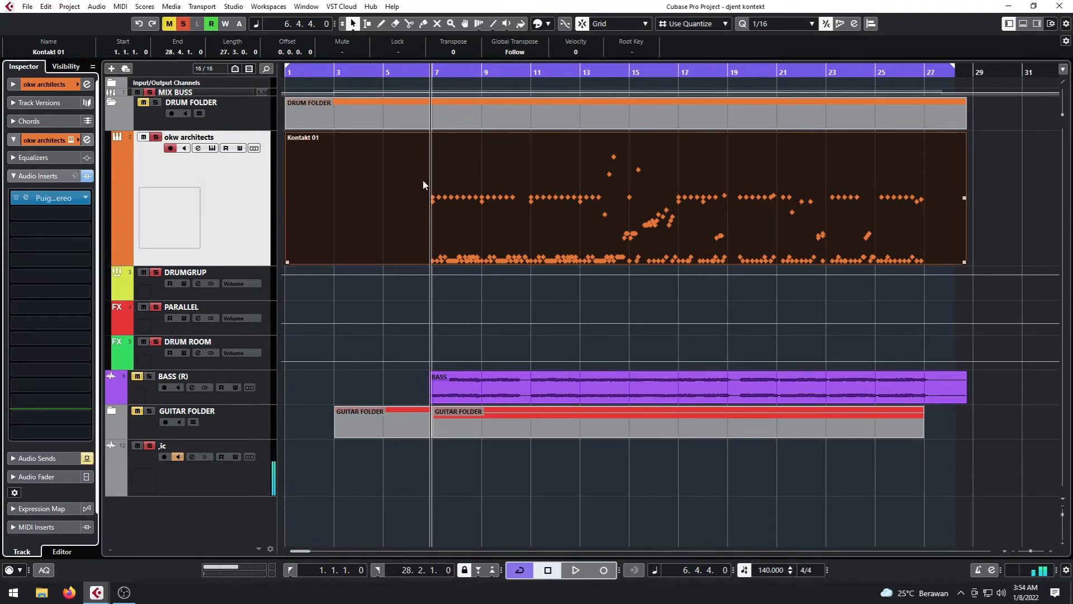
# Bypass the VBC FG-Red, FabFilter Pro-L 2 and Pi inserts on DRUMGRUP, leaving only Pro-Q 3 active
pyautogui.click(153, 289)
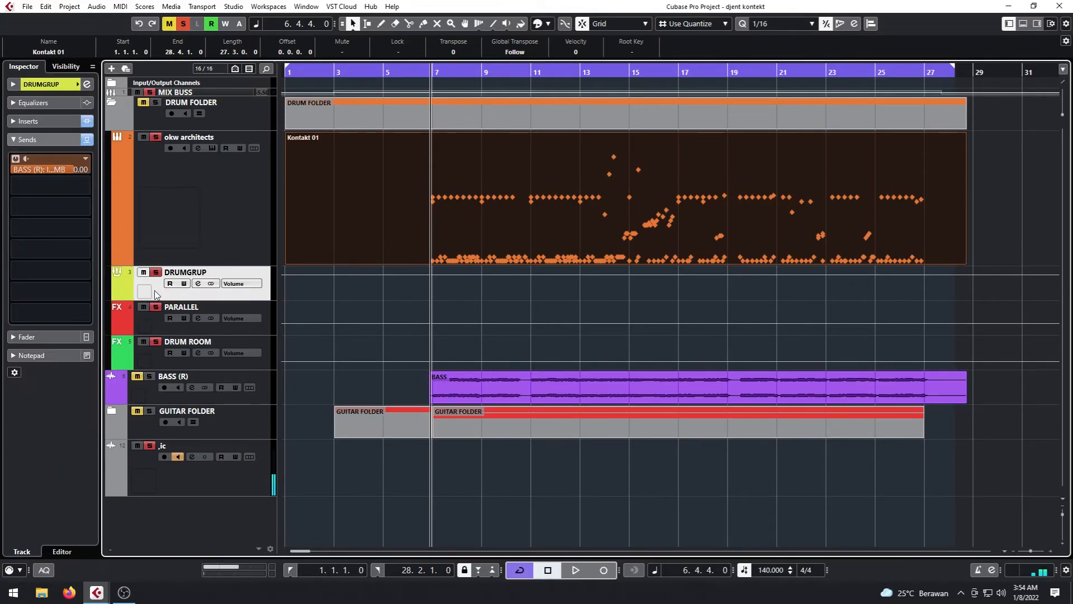
pyautogui.click(59, 121)
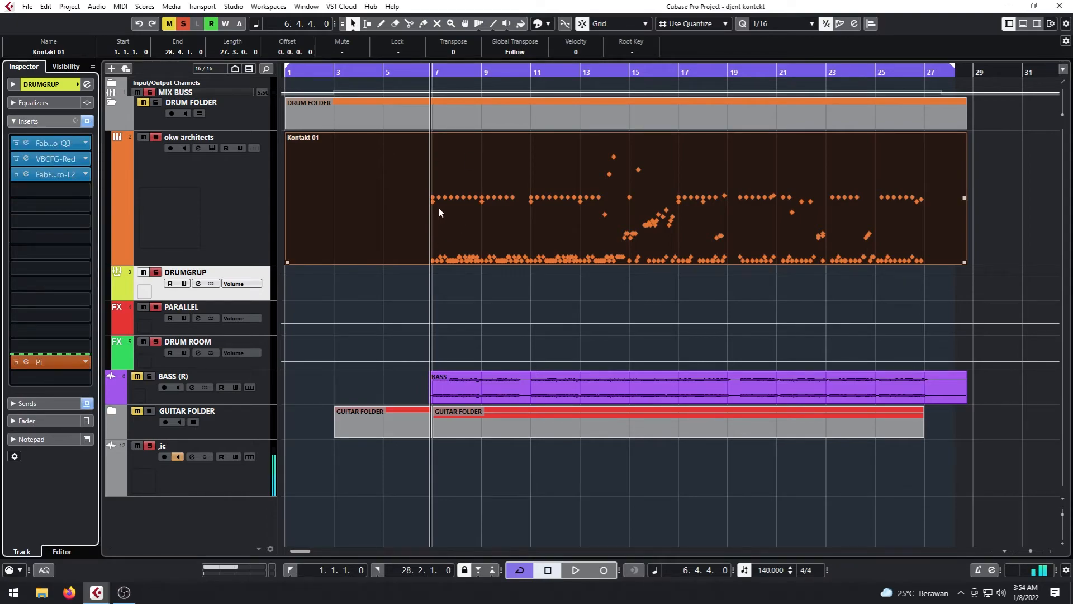
pyautogui.click(15, 158)
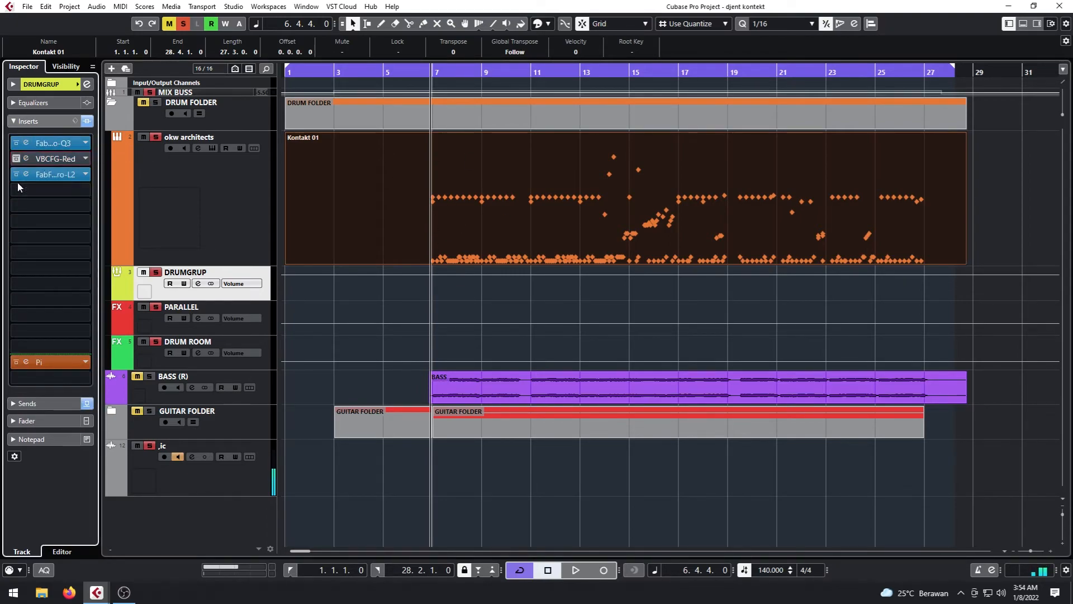
pyautogui.click(16, 174)
pyautogui.click(16, 361)
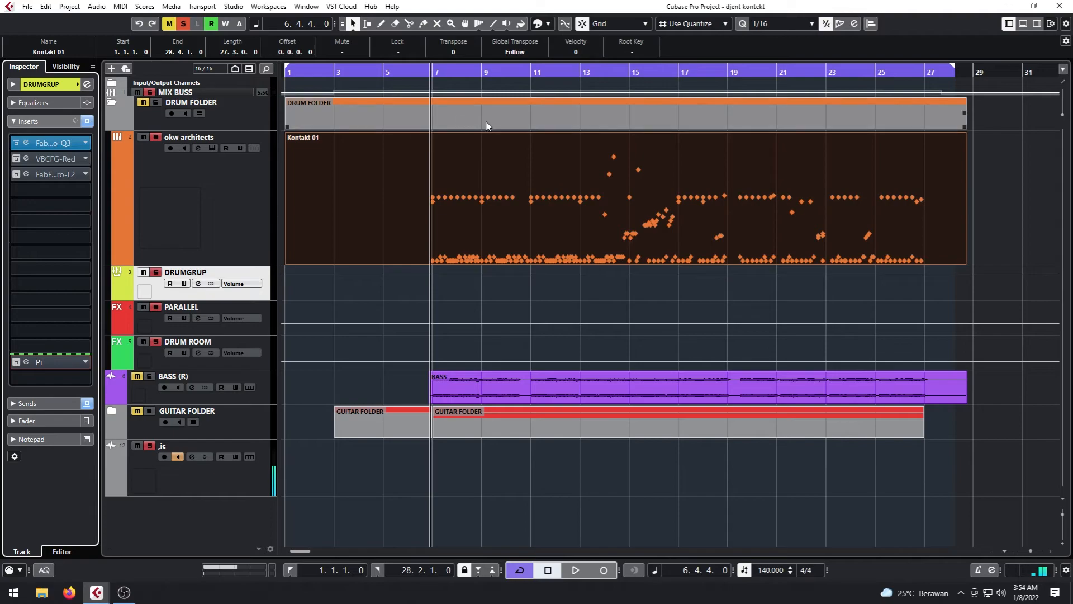
# Play the drums, compare DRUMGRUP with Pro-Q 3 bypassed and active, repeat the comparison with its window open, and stop playback
pyautogui.press('space')
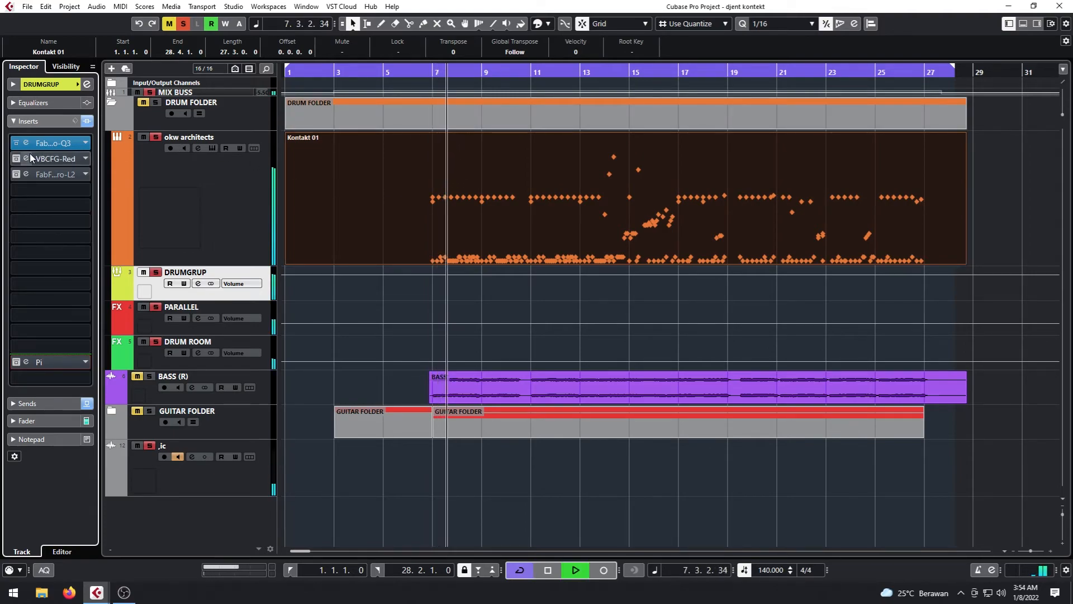
pyautogui.click(16, 143)
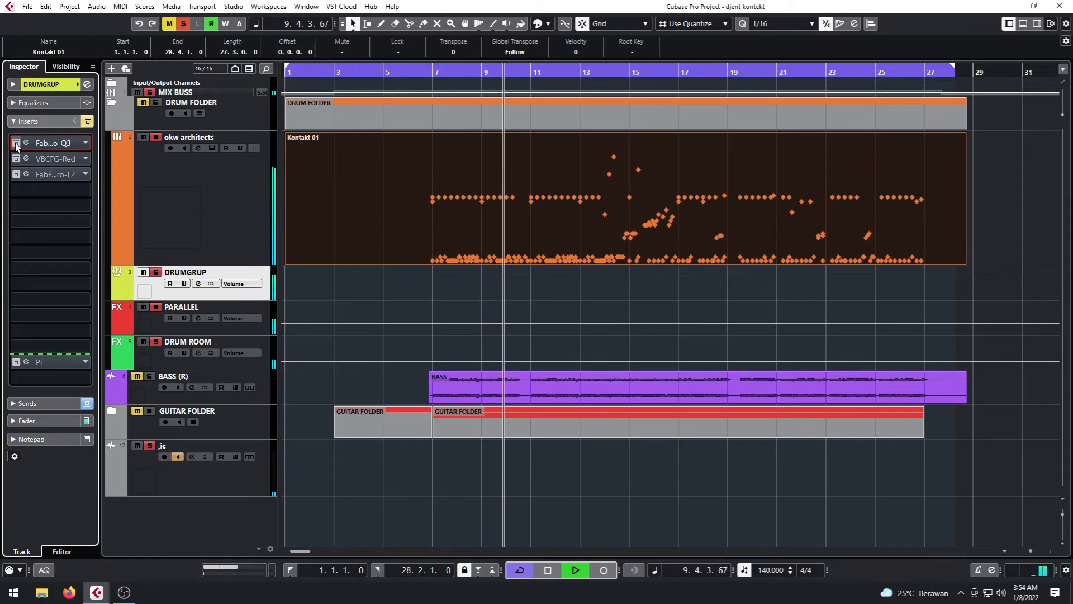
pyautogui.click(16, 143)
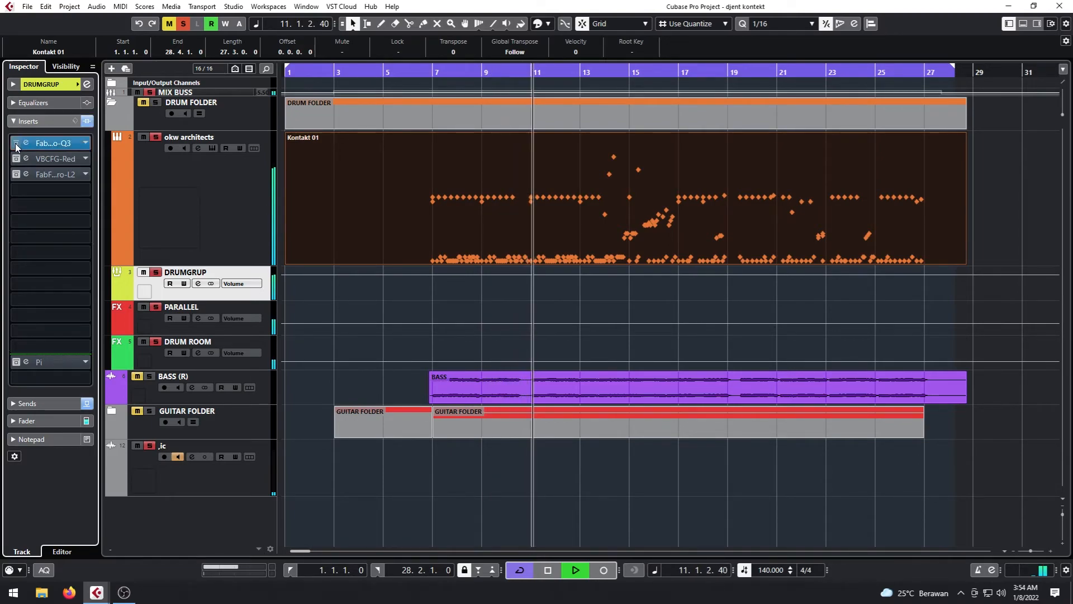
pyautogui.click(26, 142)
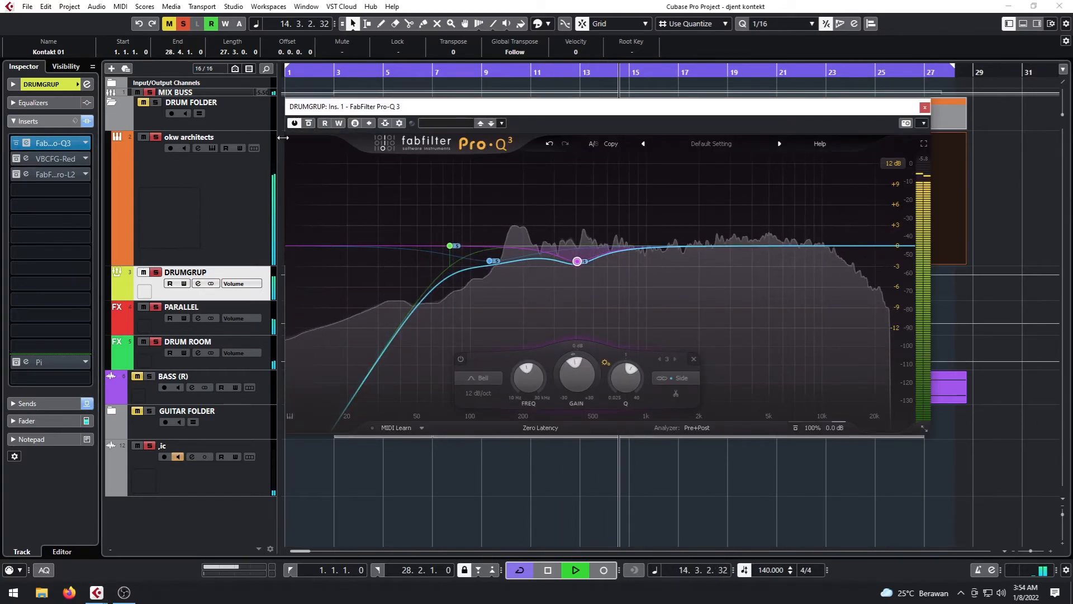
pyautogui.click(310, 126)
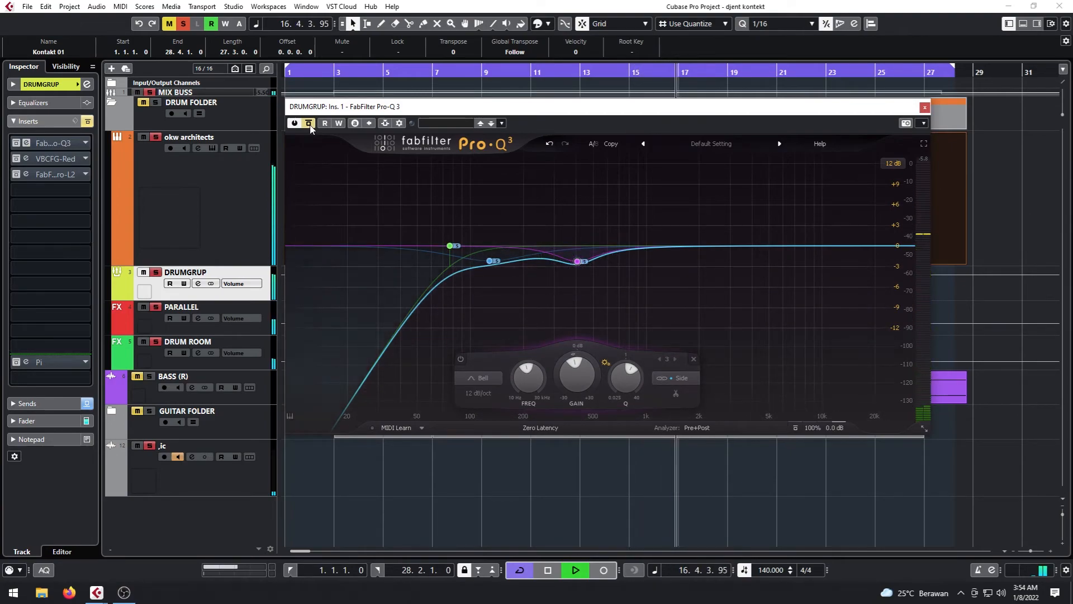
pyautogui.click(309, 124)
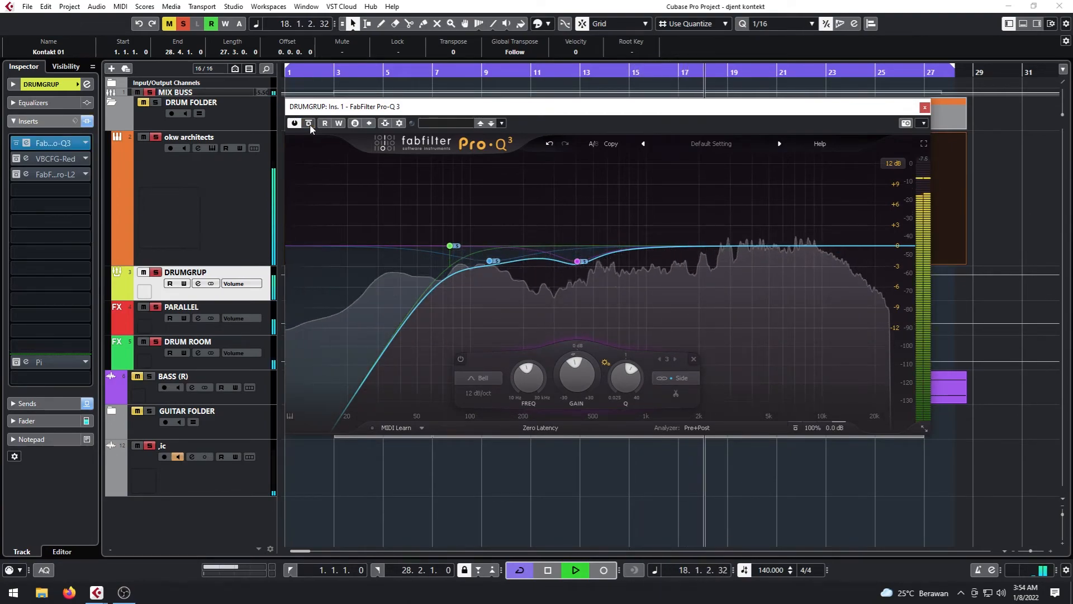
pyautogui.press('space')
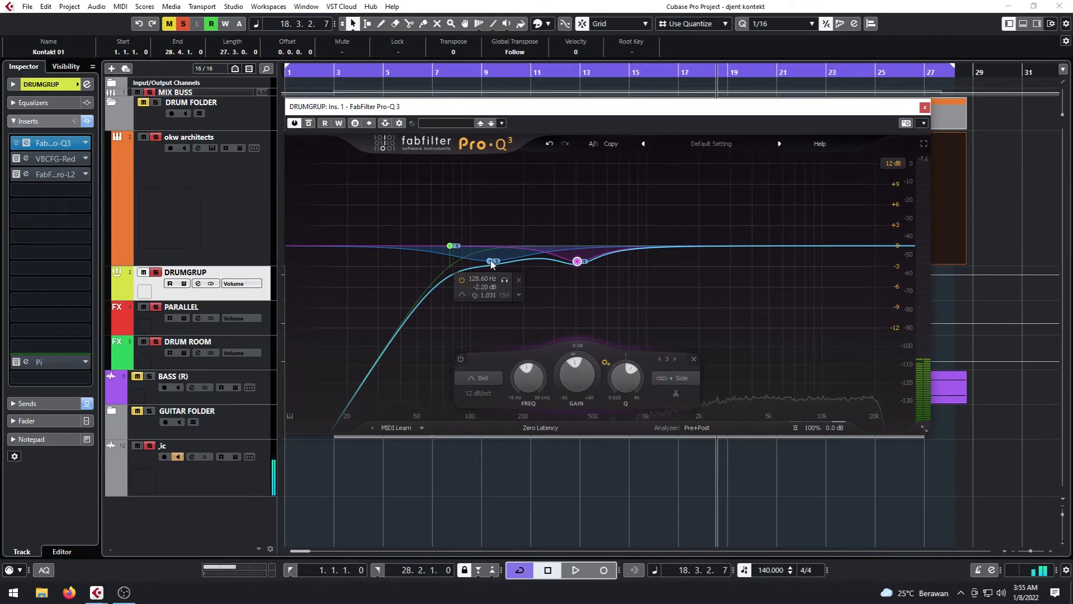
# Inspect the Pro-Q 3 low-cut and 128.60 Hz bell bands, and replay from bar 9 comparing the equalizer bypassed and active
pyautogui.moveTo(455, 242)
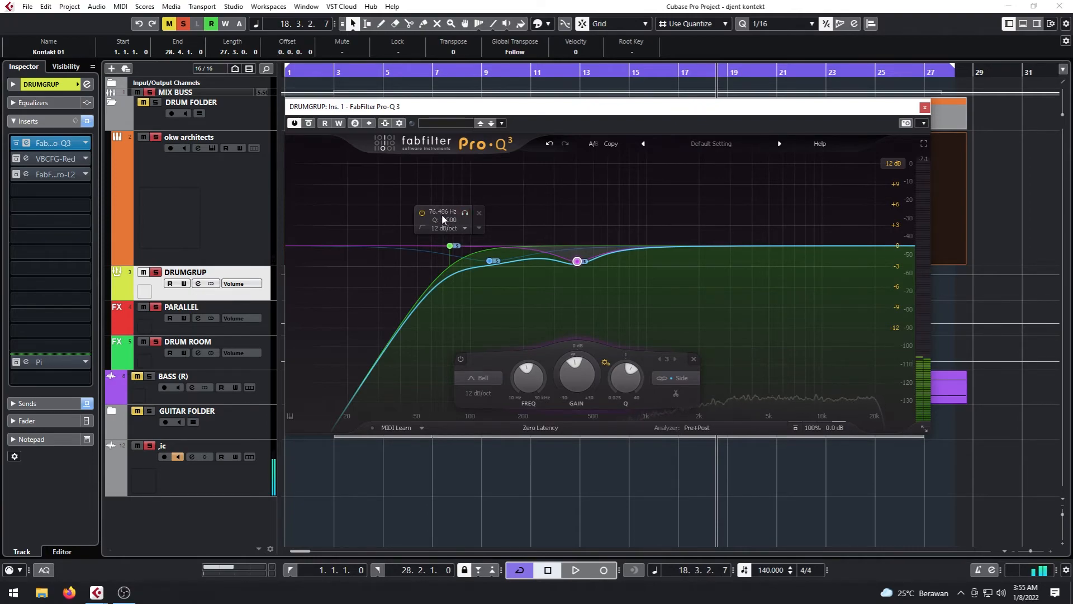
pyautogui.click(488, 261)
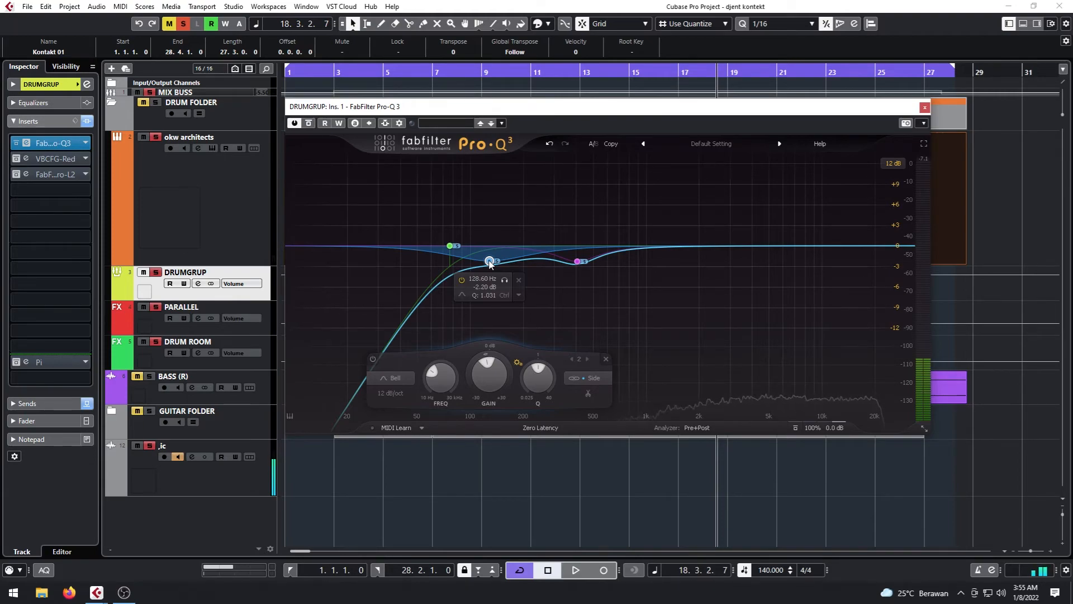
pyautogui.click(493, 73)
pyautogui.press('space')
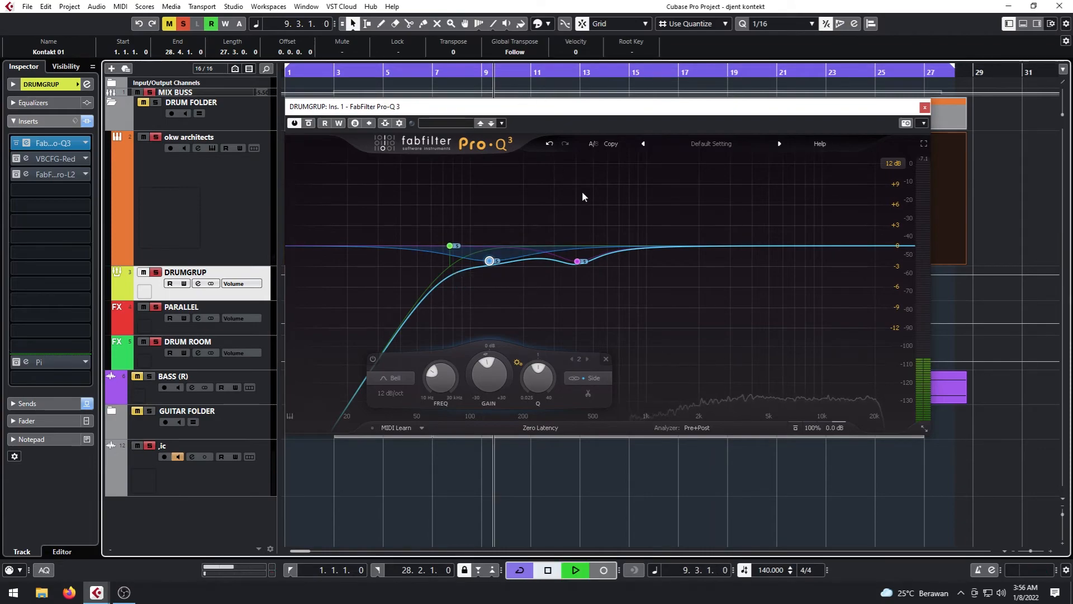
pyautogui.click(309, 123)
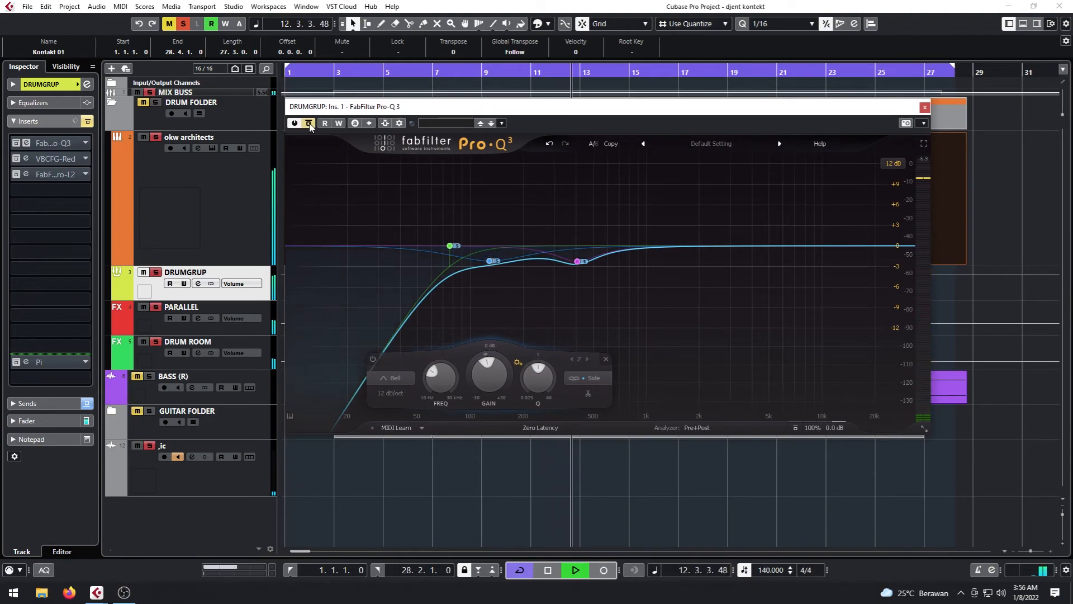
pyautogui.click(309, 123)
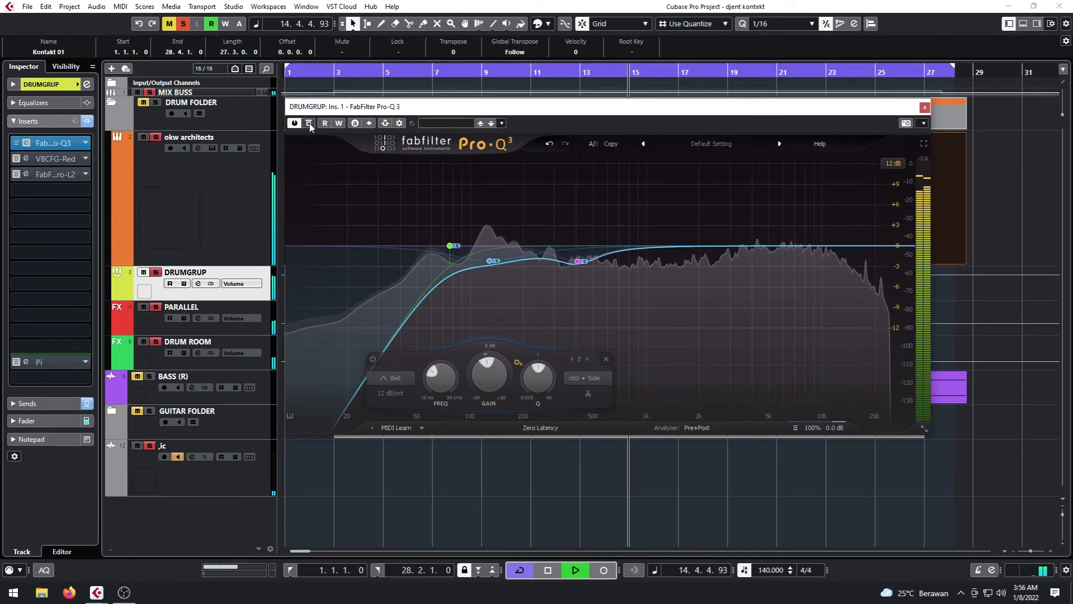
pyautogui.press('space')
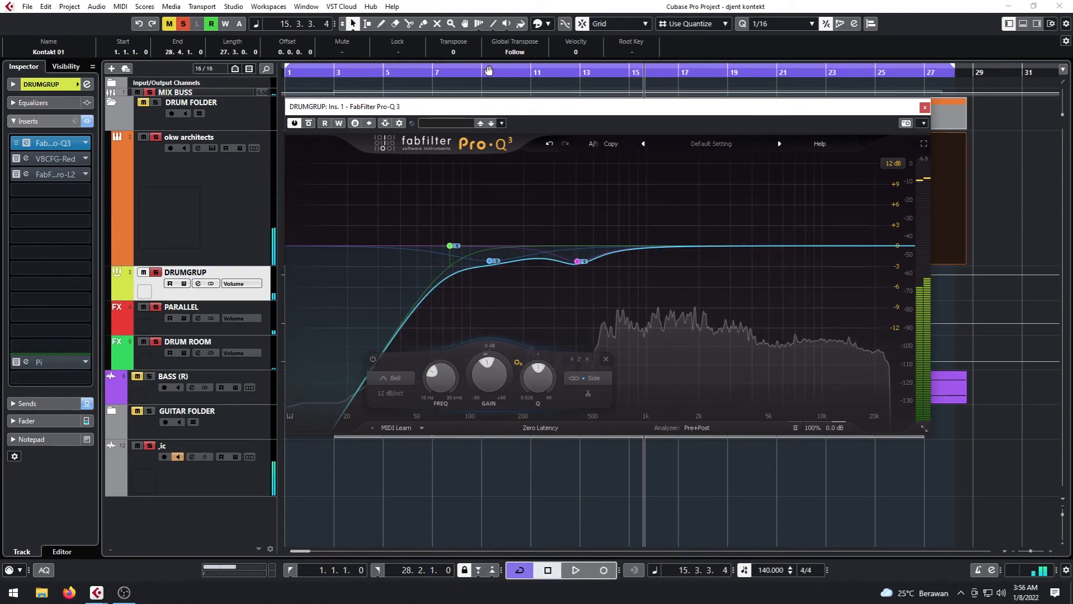
# Reactivate and open the VBC FG-Red compressor on DRUMGRUP, and close the Pro-Q 3 window
pyautogui.click(26, 160)
pyautogui.click(452, 106)
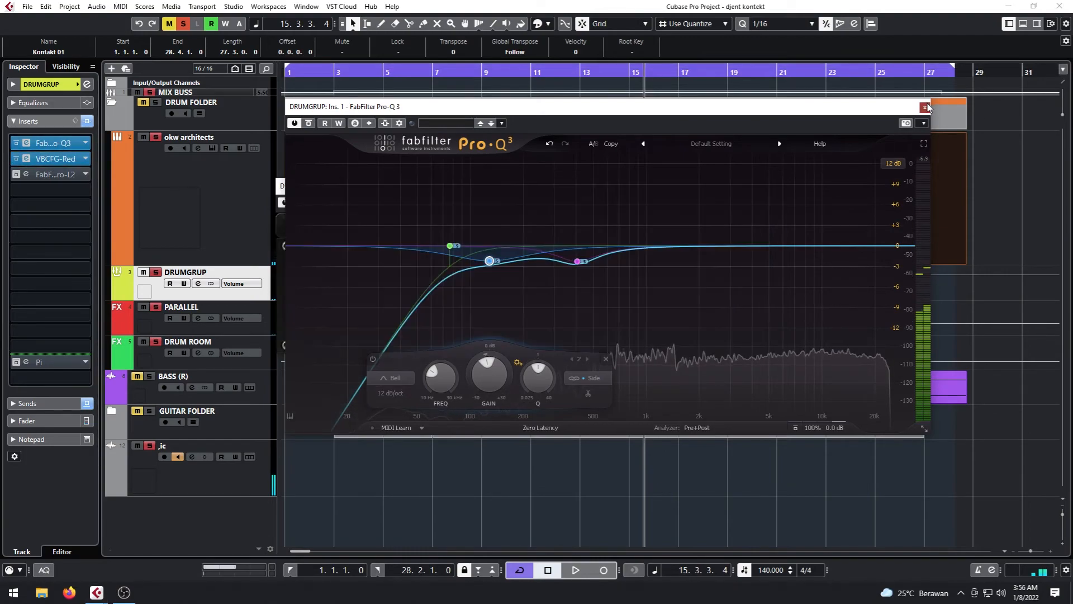
pyautogui.press('Escape')
# Play the drums from just before bar 9 and compare DRUMGRUP with the FG-Red compressor bypassed and active
pyautogui.moveTo(487, 71); pyautogui.dragTo(476, 74)
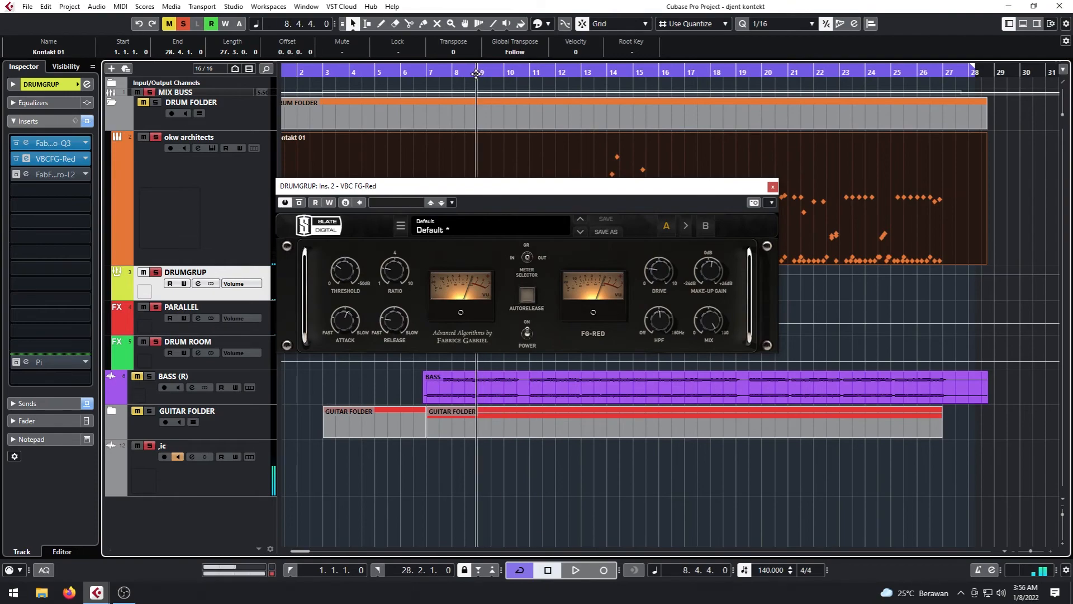
pyautogui.press('space')
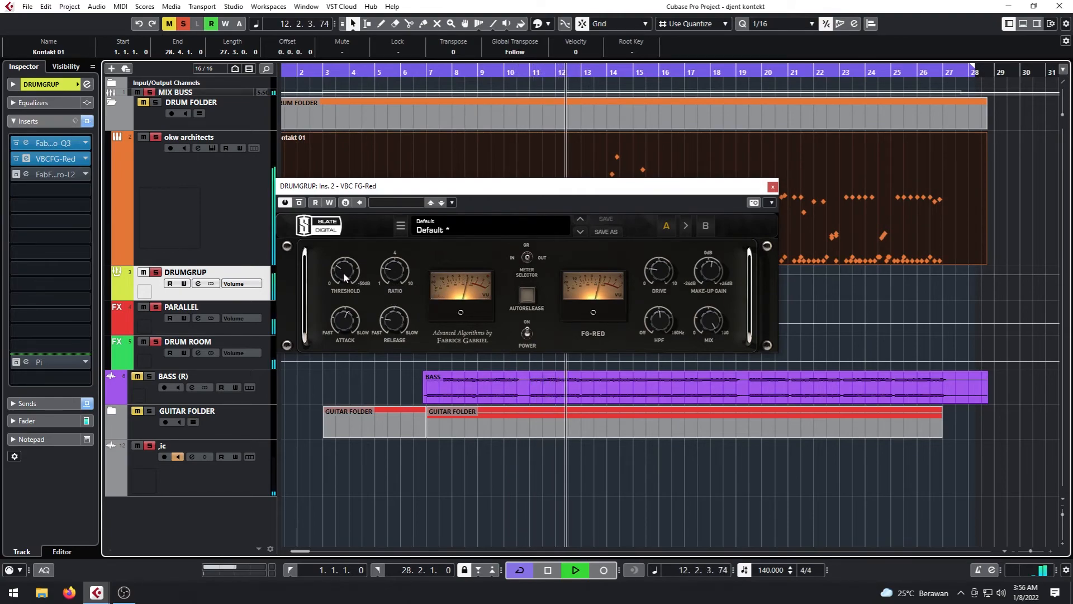
pyautogui.click(299, 202)
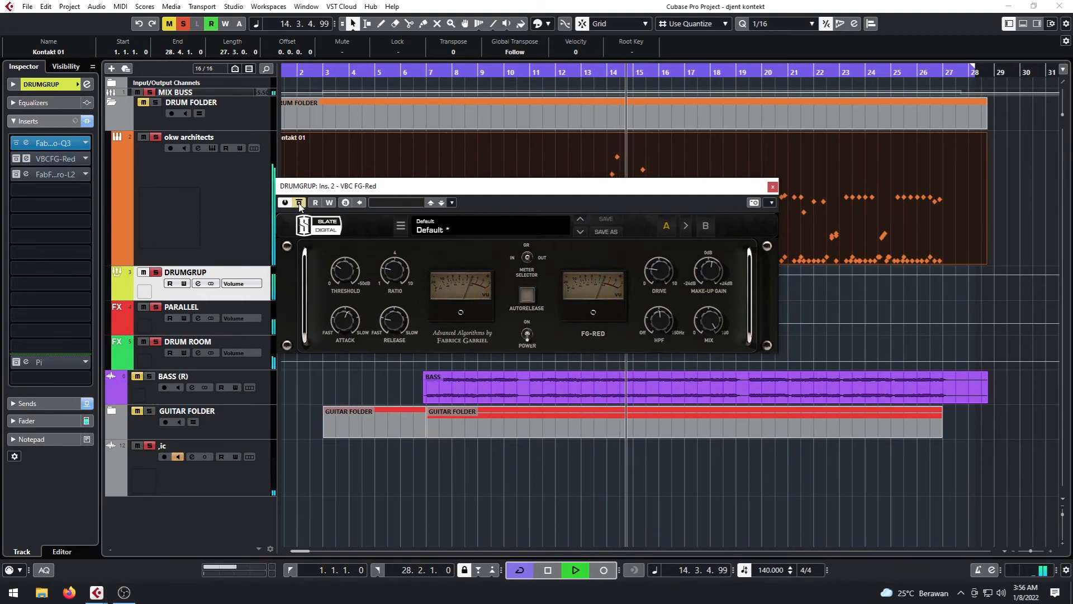
pyautogui.click(299, 203)
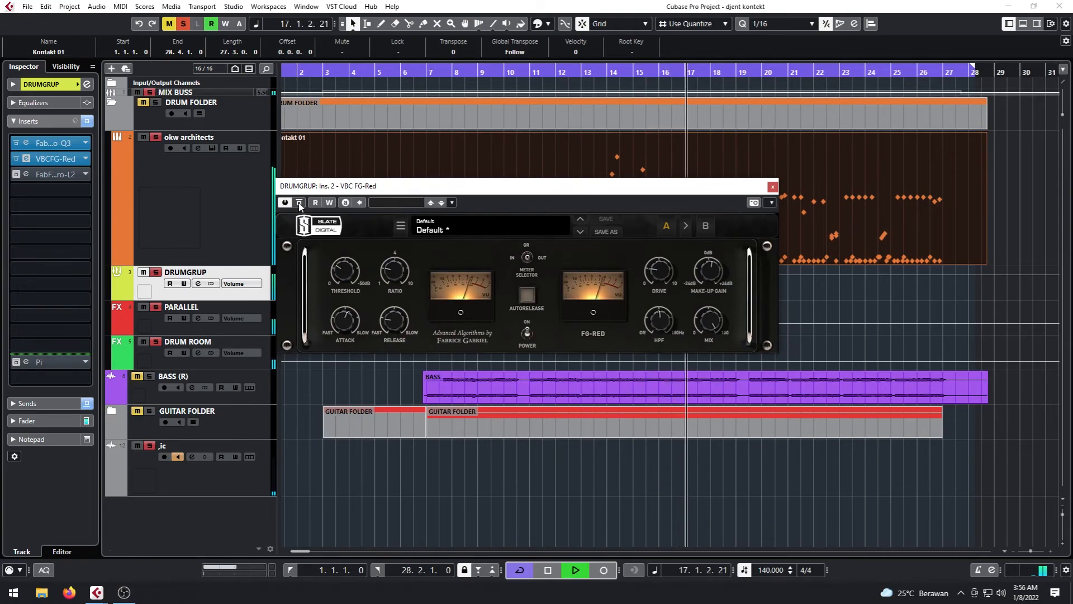
# Stop playback and inspect the FG-Red threshold, attack, release, ratio, drive, HPF and make-up gain settings
pyautogui.press('space')
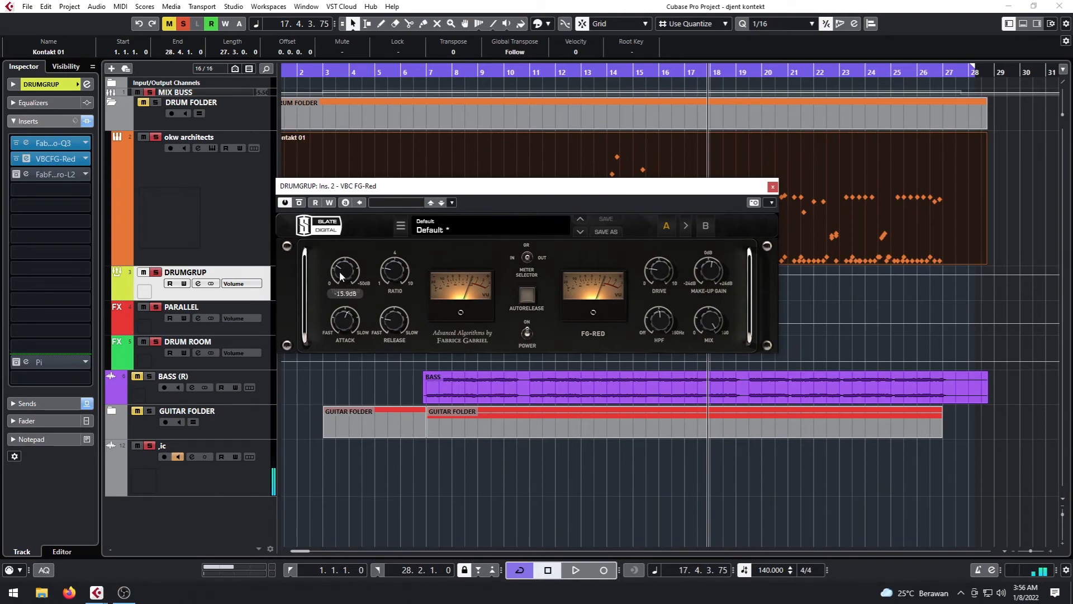
pyautogui.moveTo(339, 327)
pyautogui.moveTo(393, 322)
pyautogui.moveTo(391, 273)
pyautogui.moveTo(655, 274)
pyautogui.moveTo(542, 184); pyautogui.dragTo(543, 162)
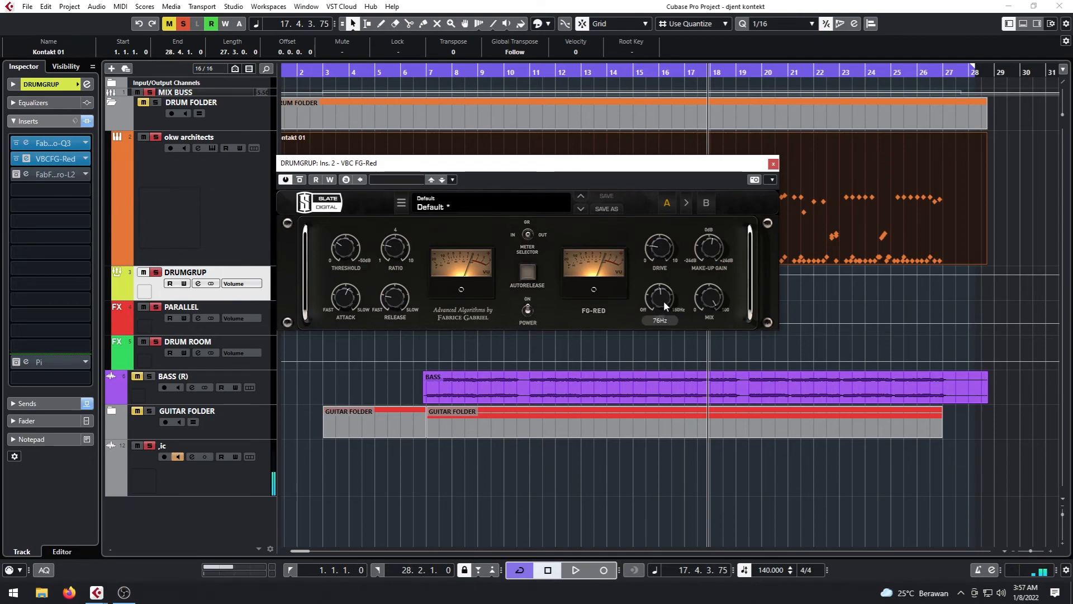
pyautogui.click(663, 321)
pyautogui.press('Return')
pyautogui.moveTo(712, 249)
# Replay the drums from bar 9, compare DRUMGRUP with FG-Red bypassed and active twice, stop playback, and check the make-up gain
pyautogui.click(478, 84)
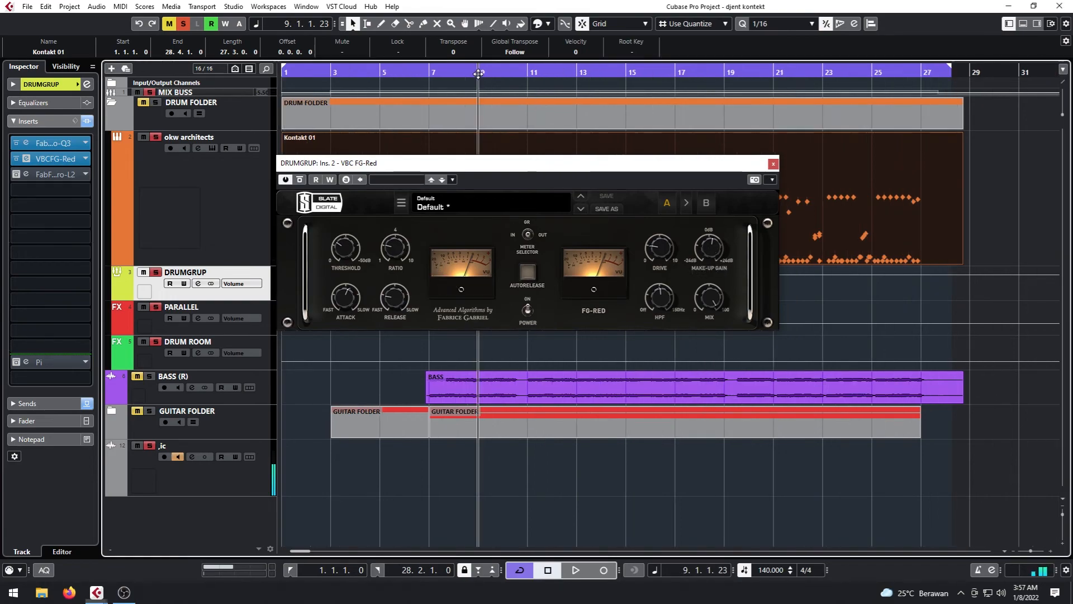
pyautogui.press('space')
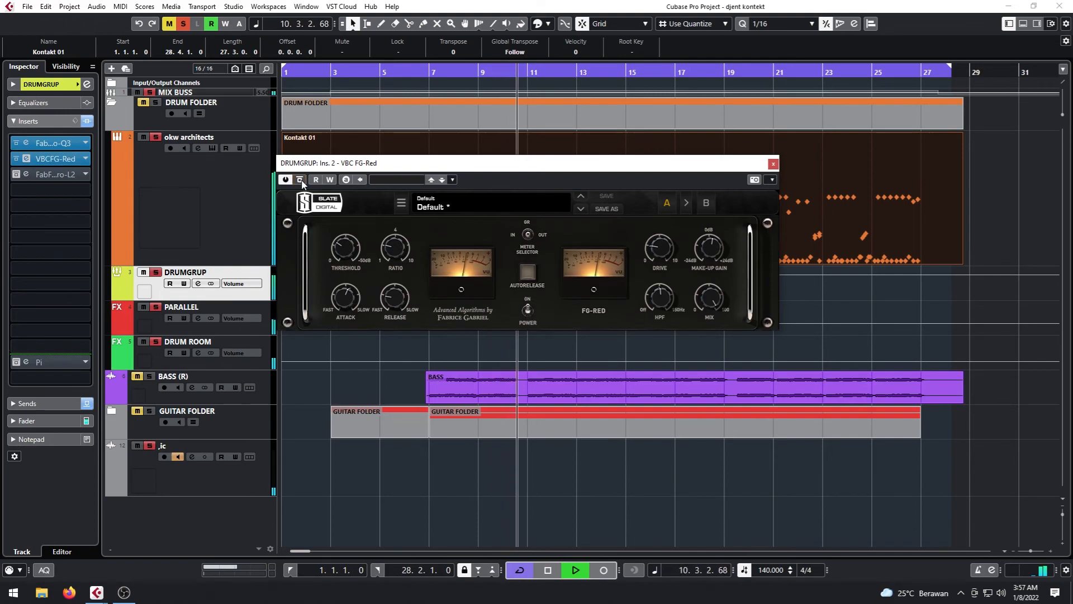
pyautogui.click(300, 180)
pyautogui.click(301, 179)
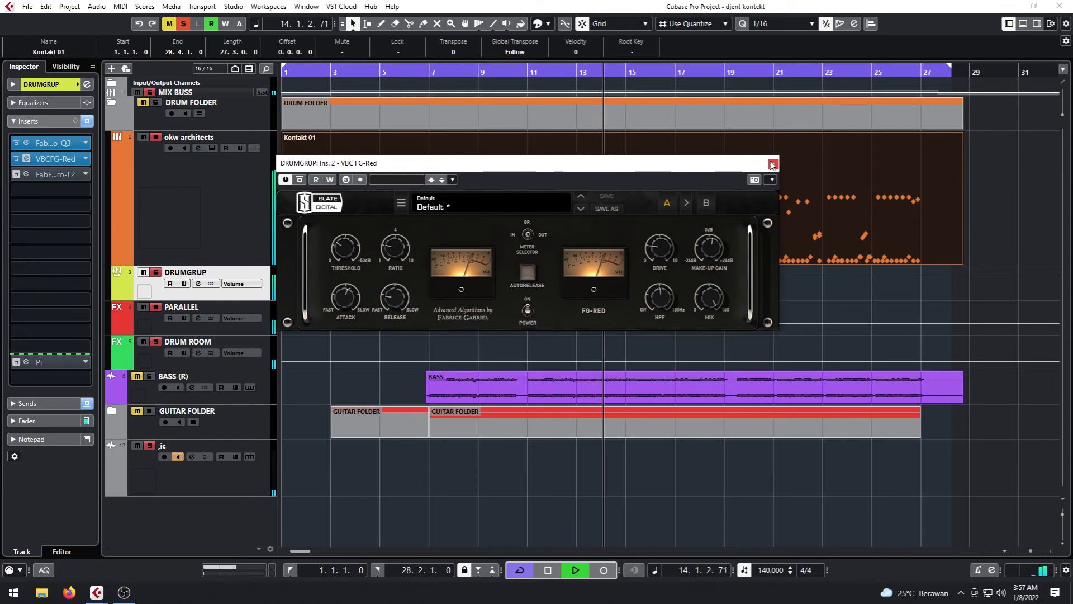
pyautogui.click(300, 180)
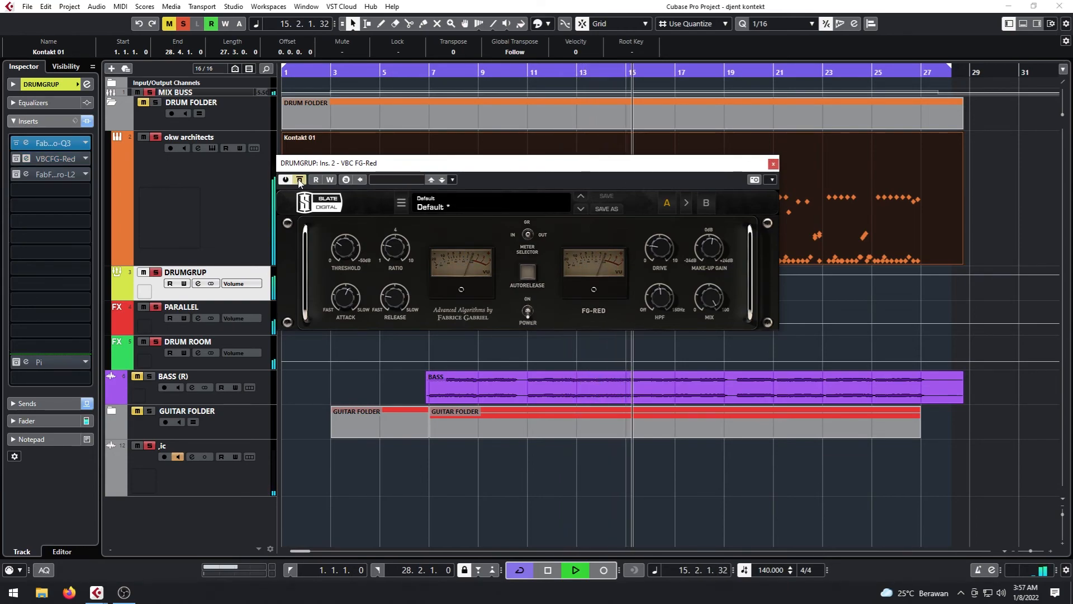
pyautogui.click(300, 179)
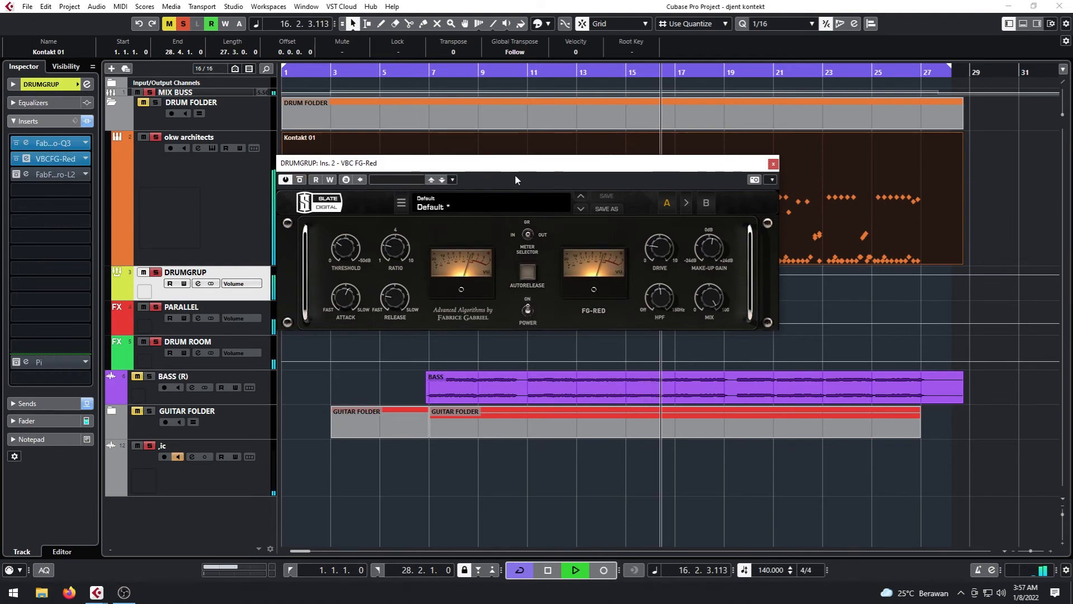
pyautogui.press('space')
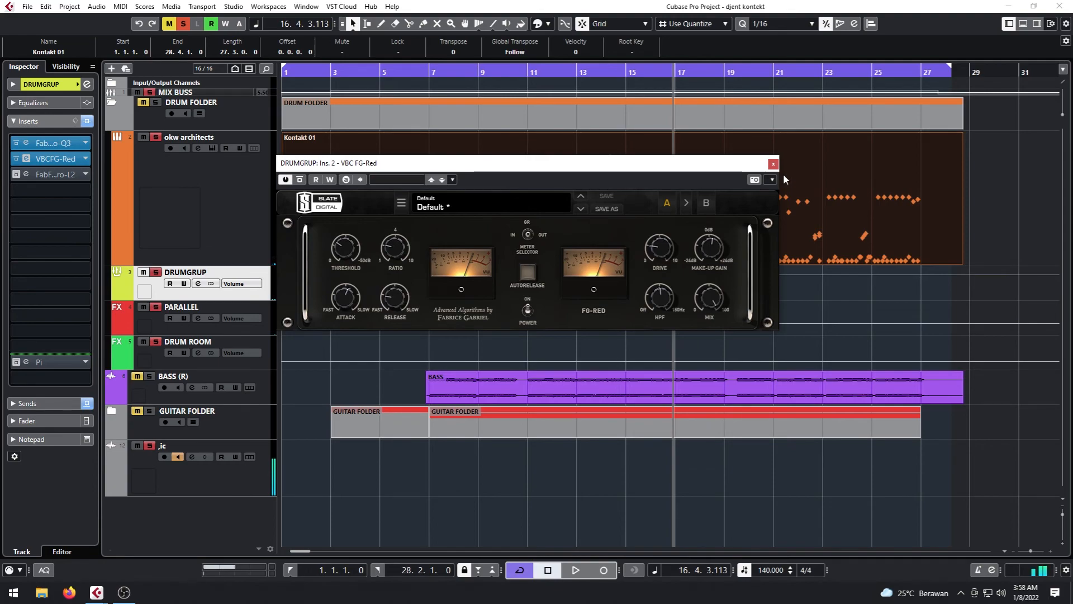
pyautogui.moveTo(709, 249)
# Close the FG-Red window, reactivate and open the FabFilter Pro-L 2 limiter on DRUMGRUP, and show its output level options
pyautogui.click(773, 165)
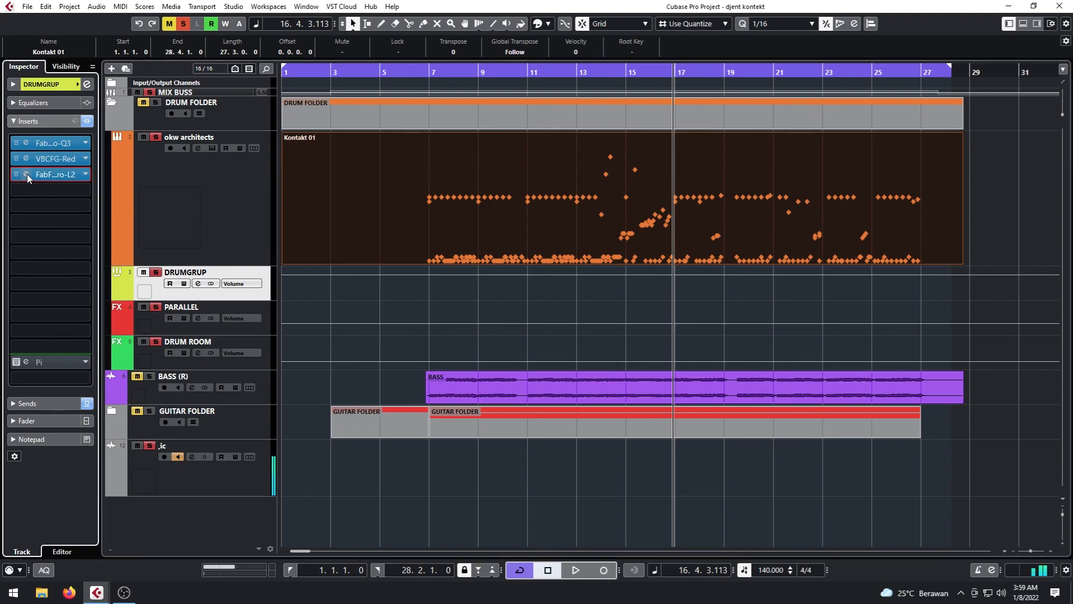
pyautogui.click(27, 173)
pyautogui.moveTo(690, 116); pyautogui.dragTo(621, 135)
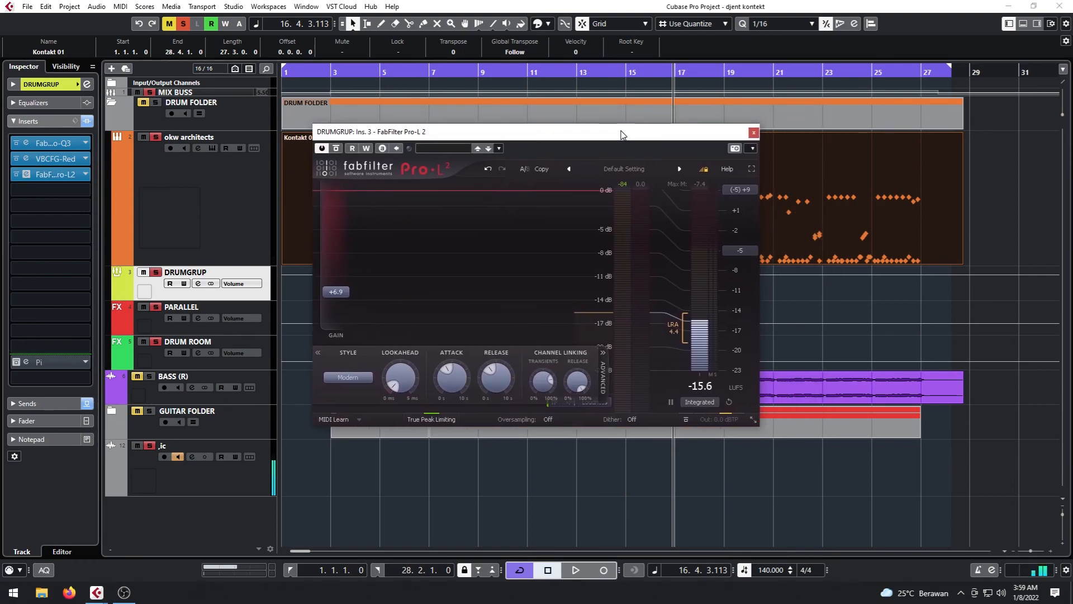
pyautogui.moveTo(715, 419)
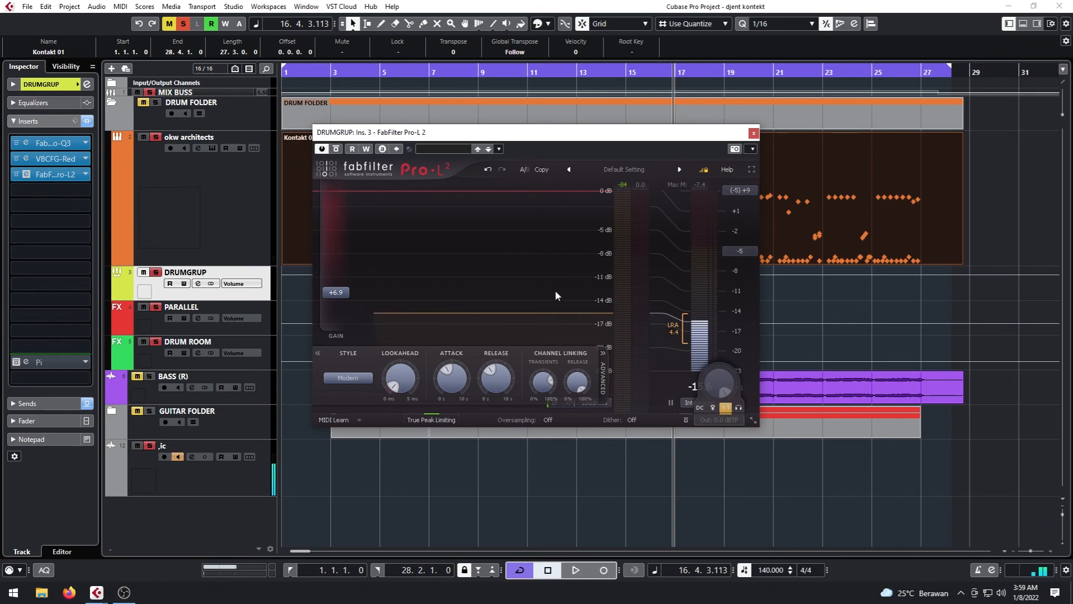
# Play the drums from bar 7 to view the Pro-L 2 gain reduction, stop playback, and close the limiter window
pyautogui.click(497, 76)
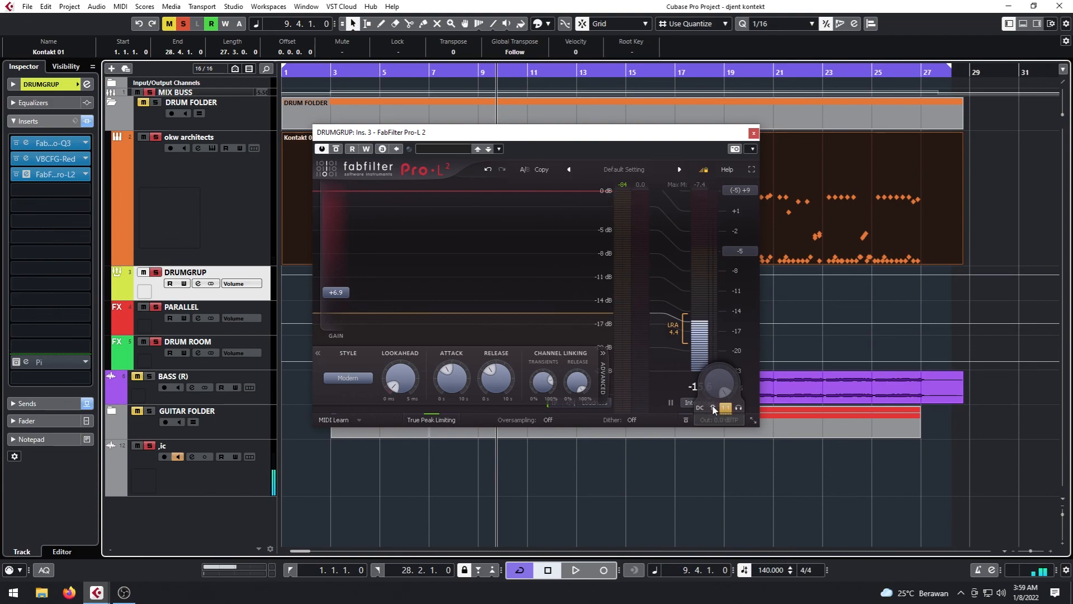
pyautogui.click(429, 71)
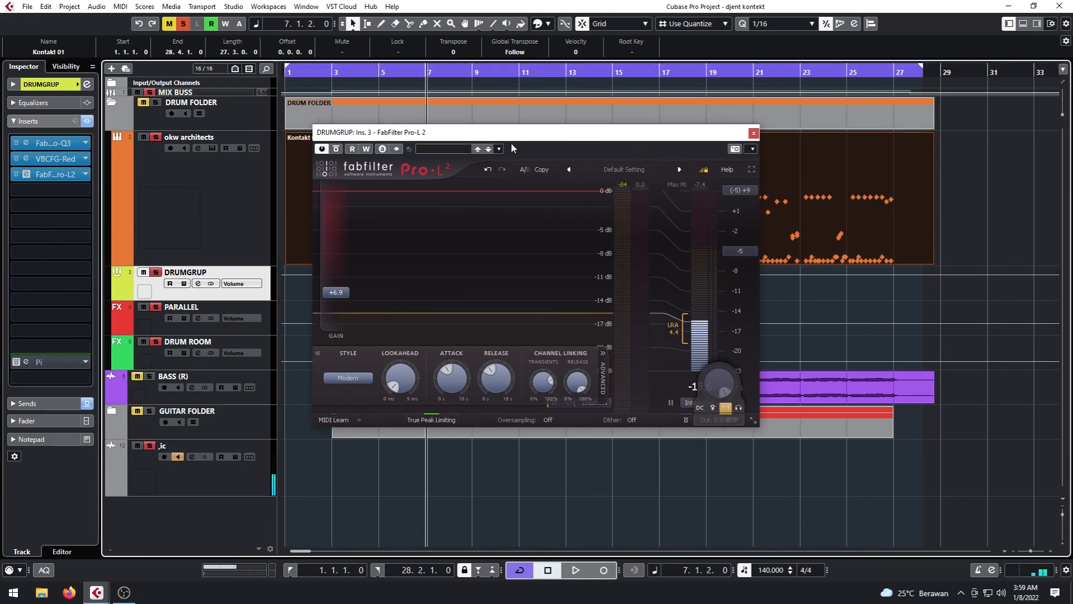
pyautogui.press('space')
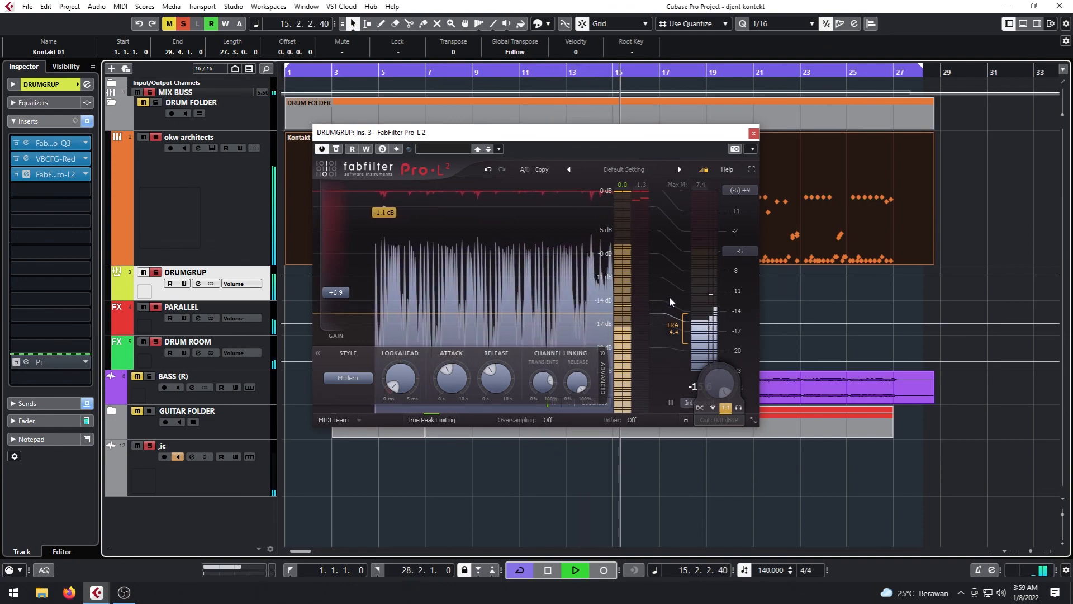
pyautogui.press('space')
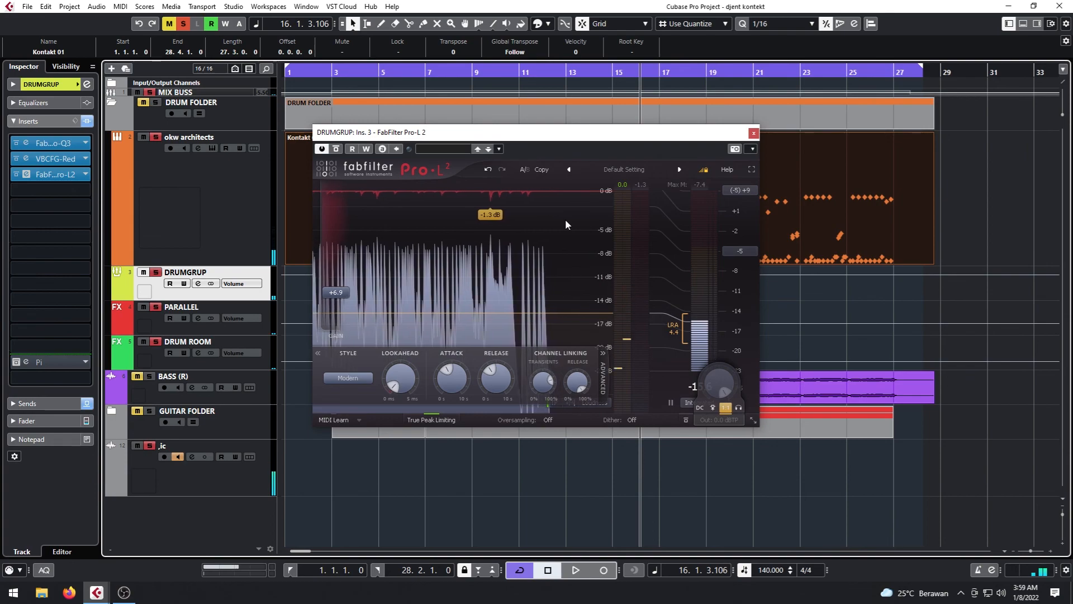
pyautogui.click(753, 133)
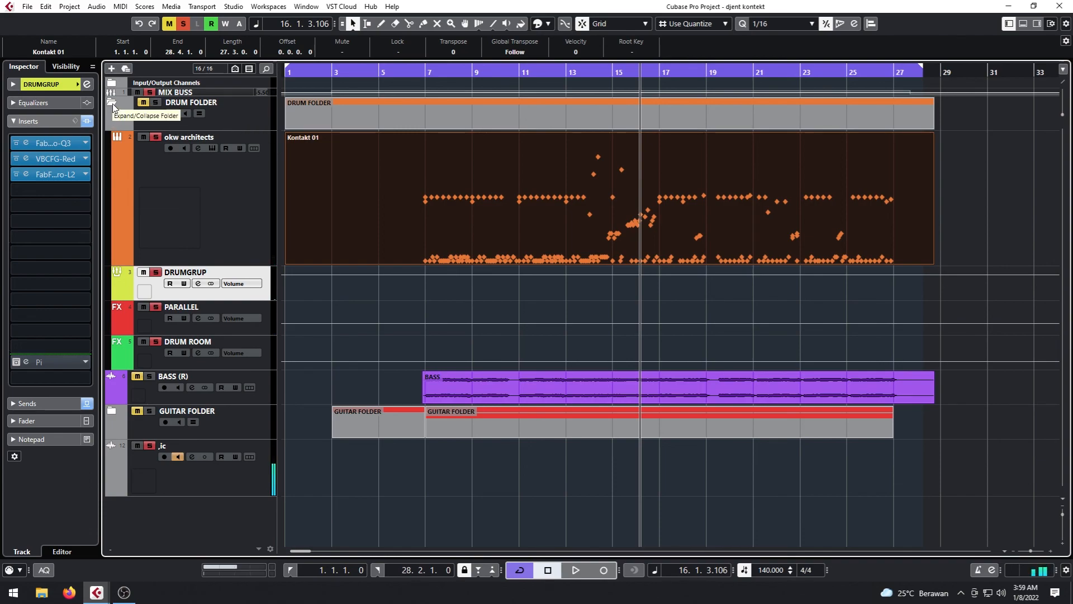
# Play the drums from just before bar 7, select the okw architects track, and mute the PARALLEL and DRUM ROOM channels
pyautogui.moveTo(422, 74); pyautogui.dragTo(417, 71)
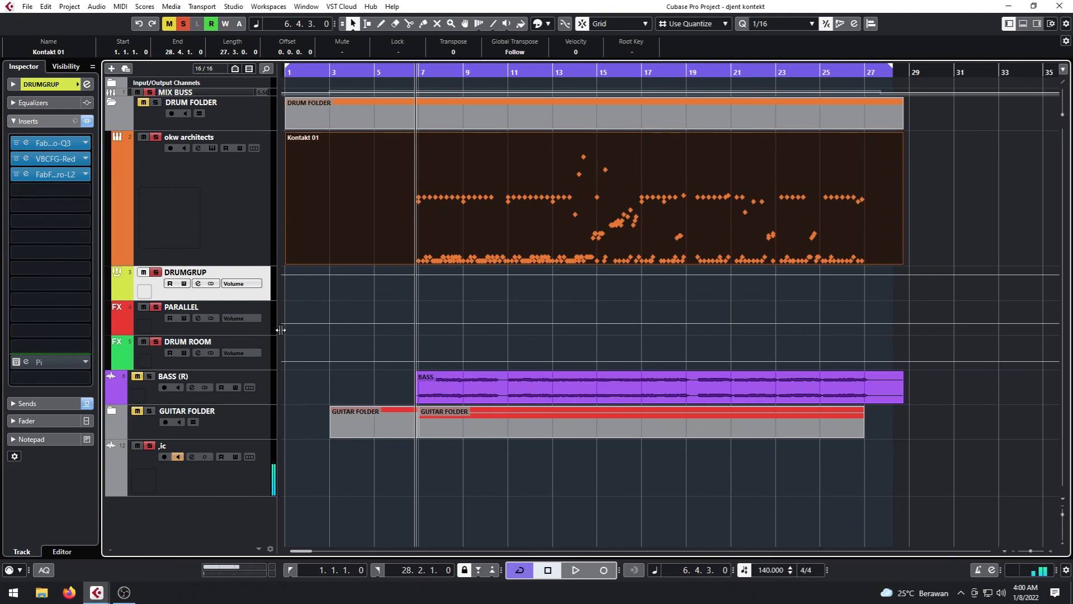
pyautogui.press('space')
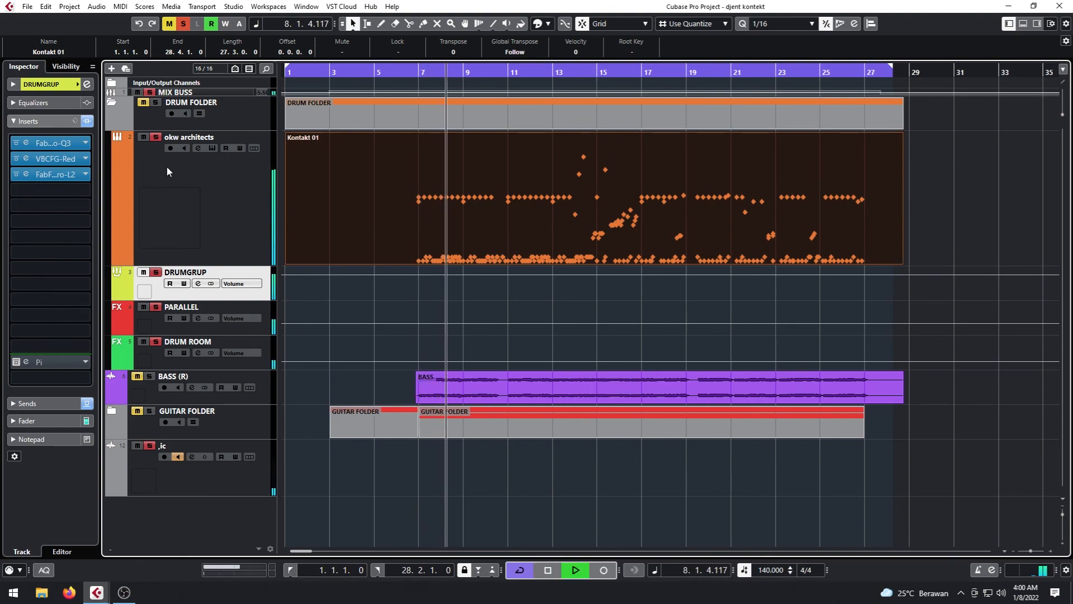
pyautogui.click(175, 220)
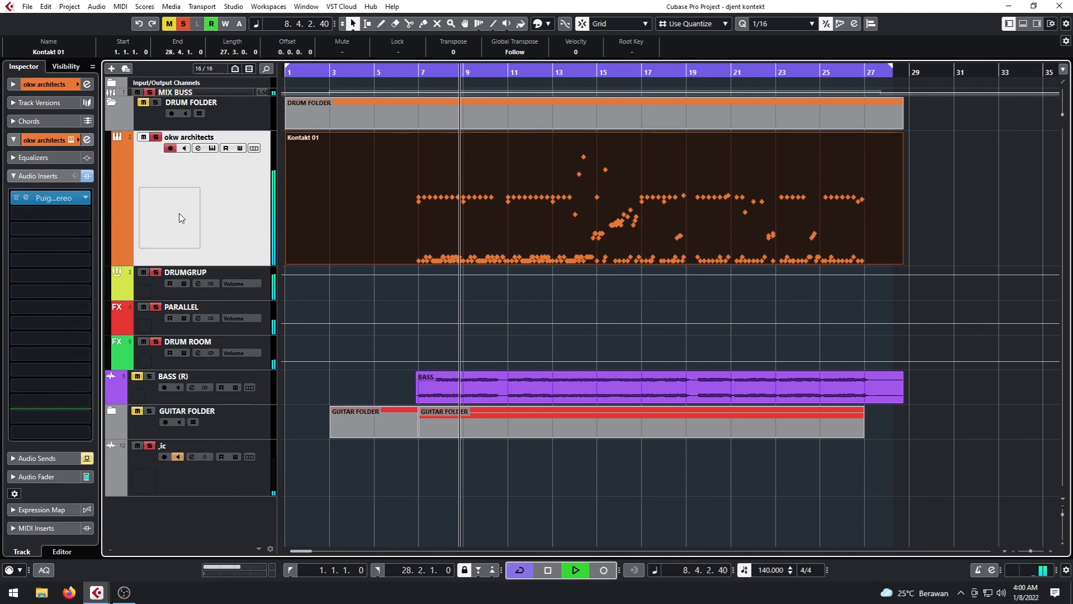
pyautogui.click(143, 306)
pyautogui.click(143, 345)
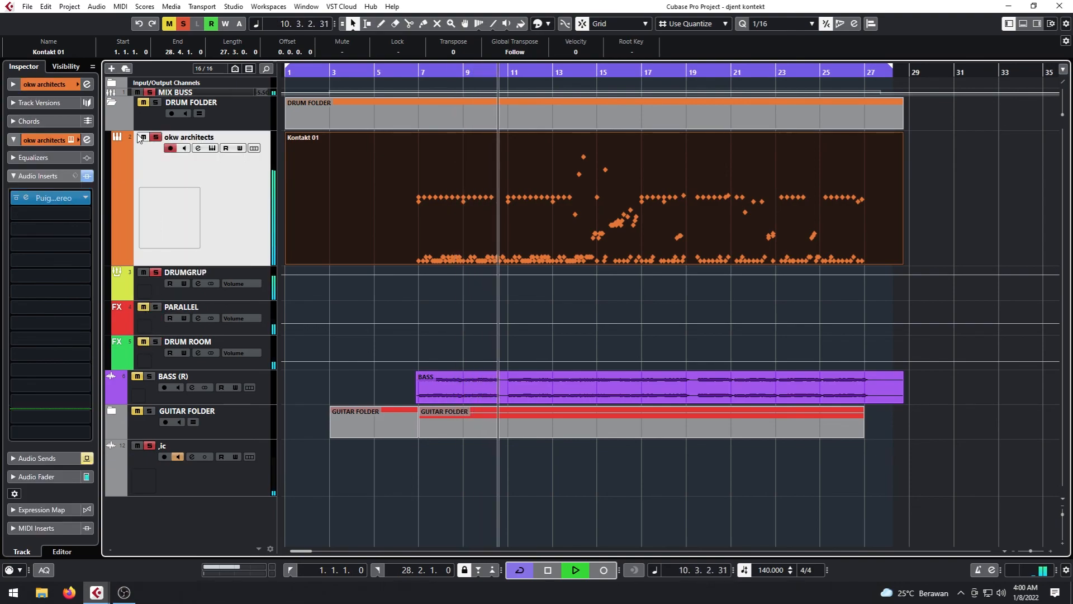
# Compare the okw architects audio inserts bypassed and active, unmute PARALLEL and DRUM ROOM, listen on, and stop playback
pyautogui.click(87, 176)
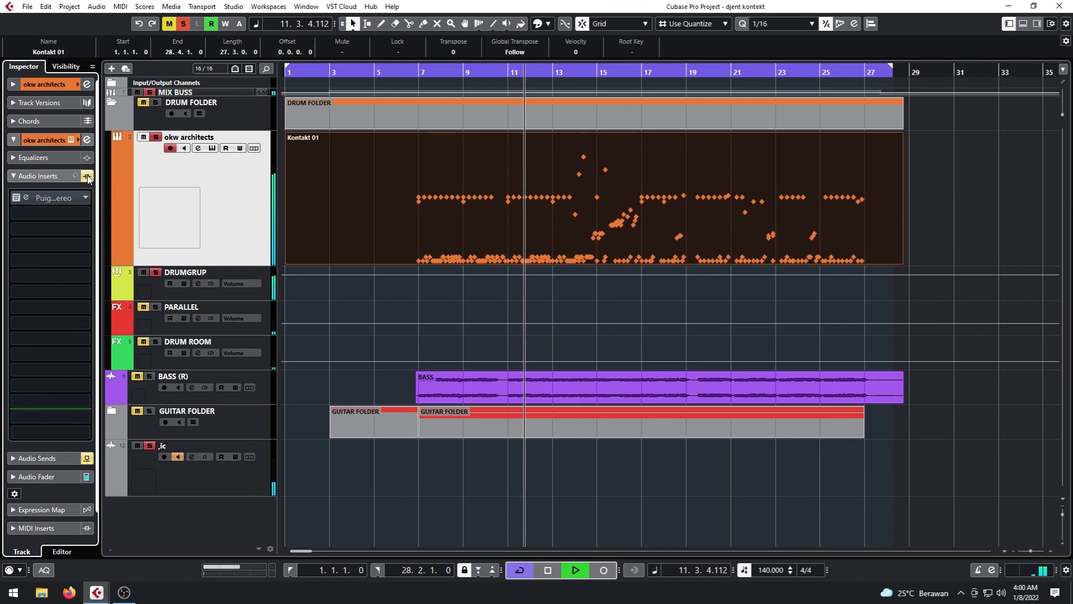
pyautogui.click(87, 176)
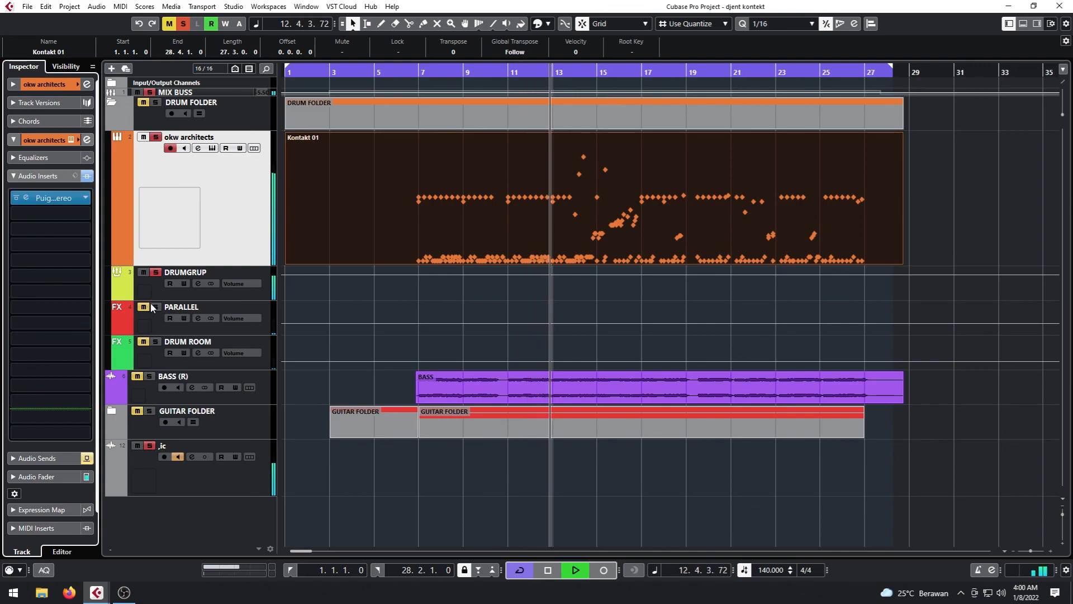
pyautogui.click(143, 306)
pyautogui.click(143, 341)
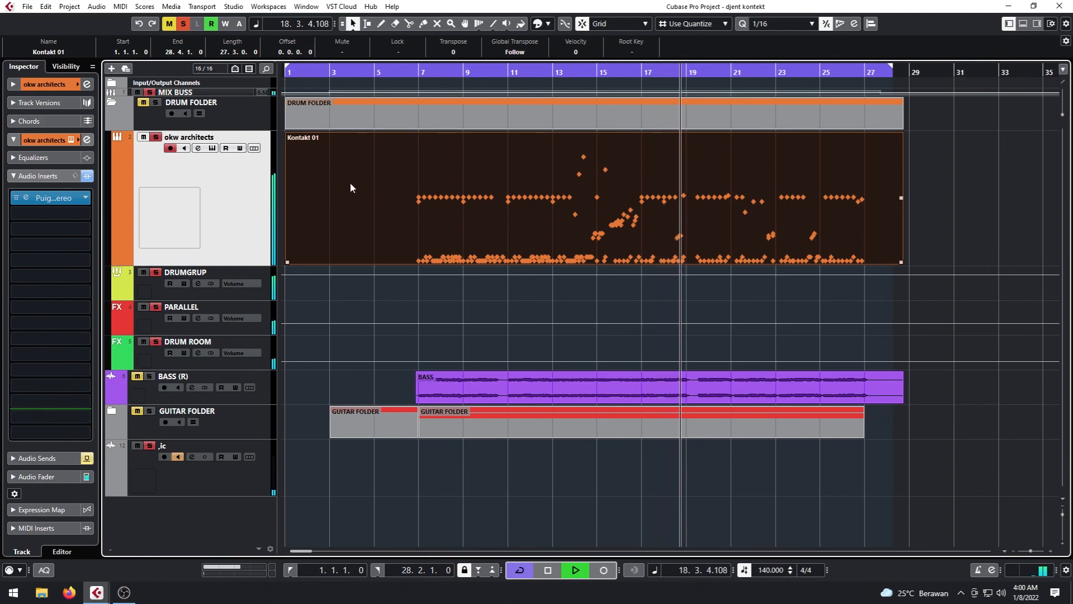
pyautogui.press('space')
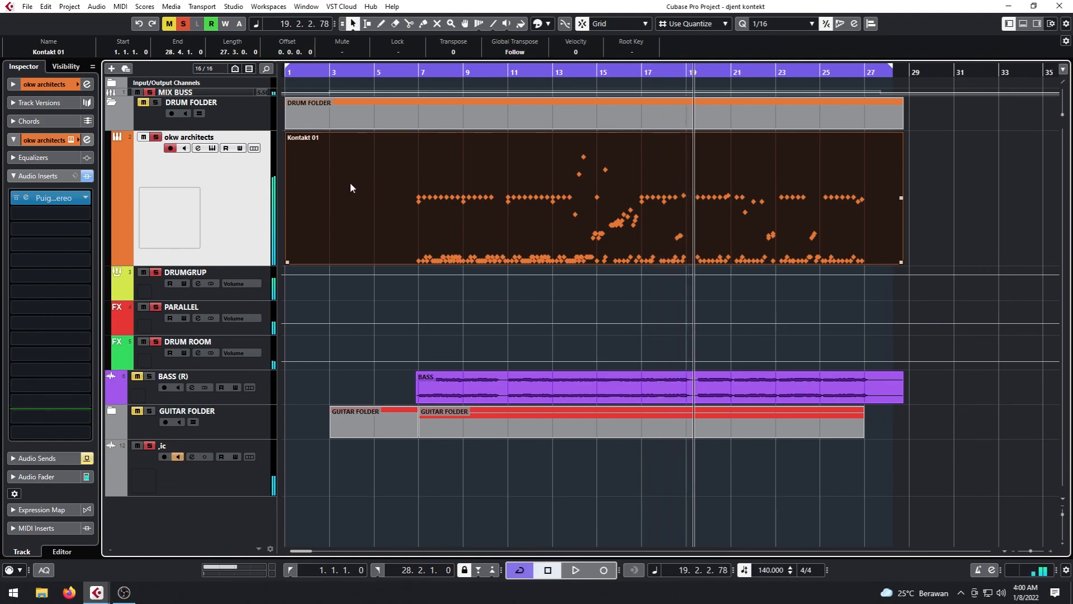